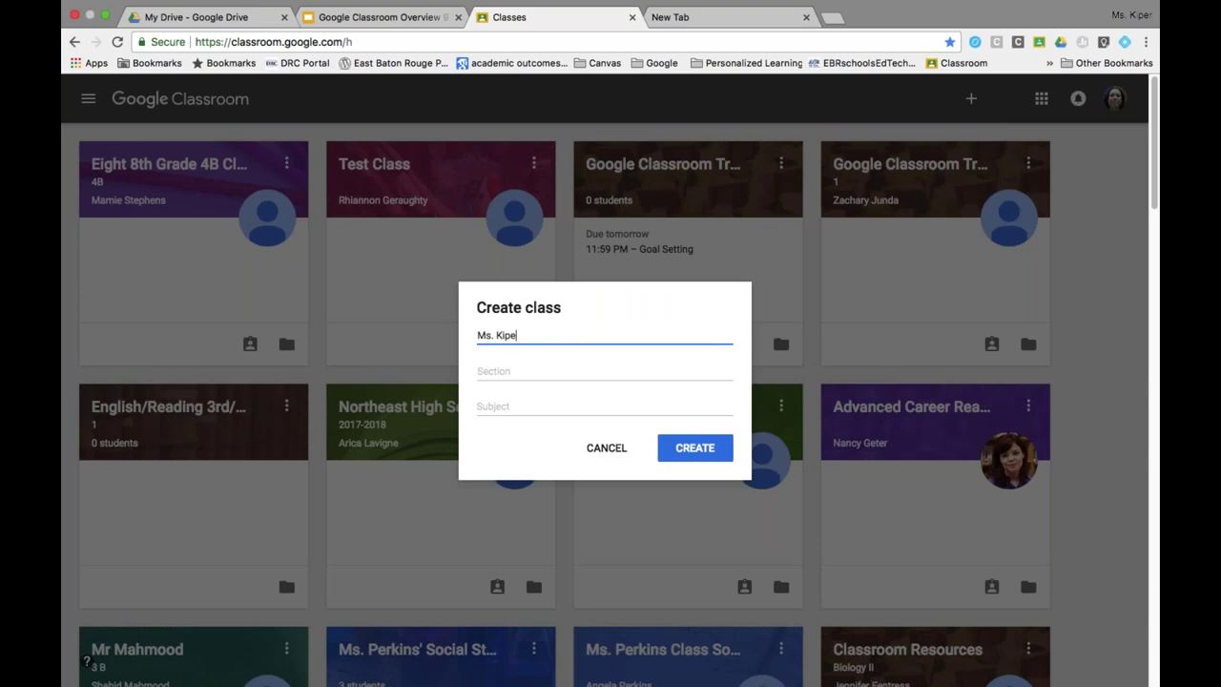
# Create the class named Ms. Kiper's Class with subject ELA.
pyautogui.write('ss')
pyautogui.click(604, 406)
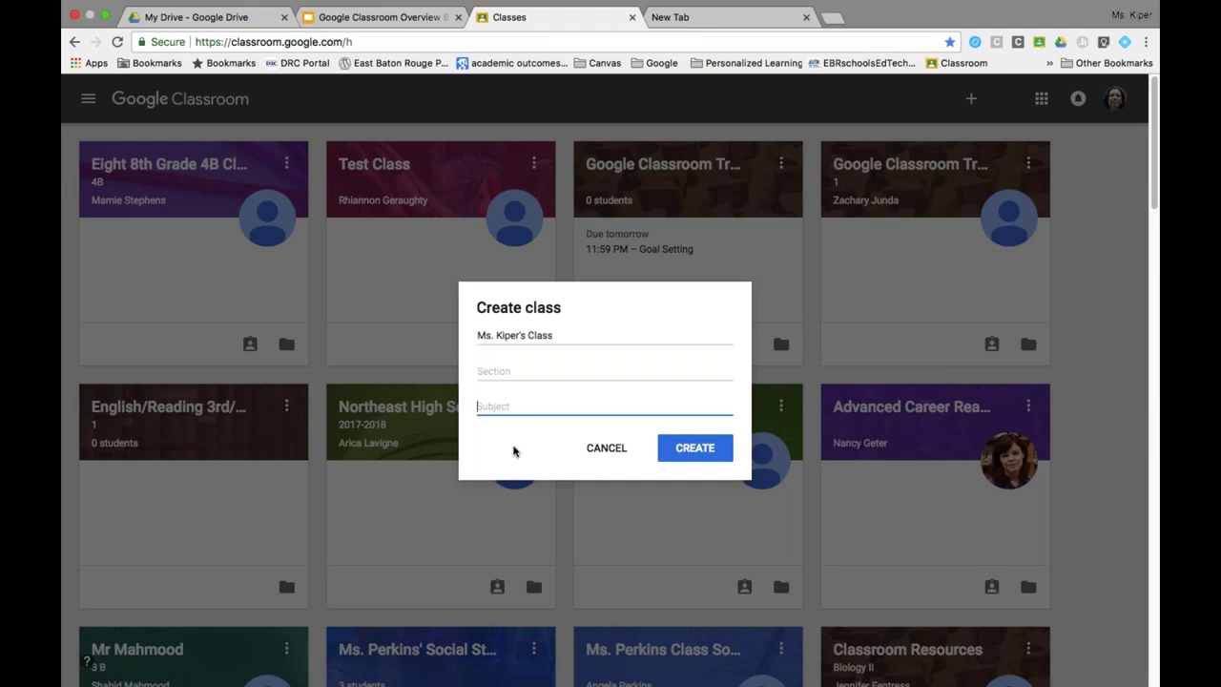
pyautogui.write('ELA')
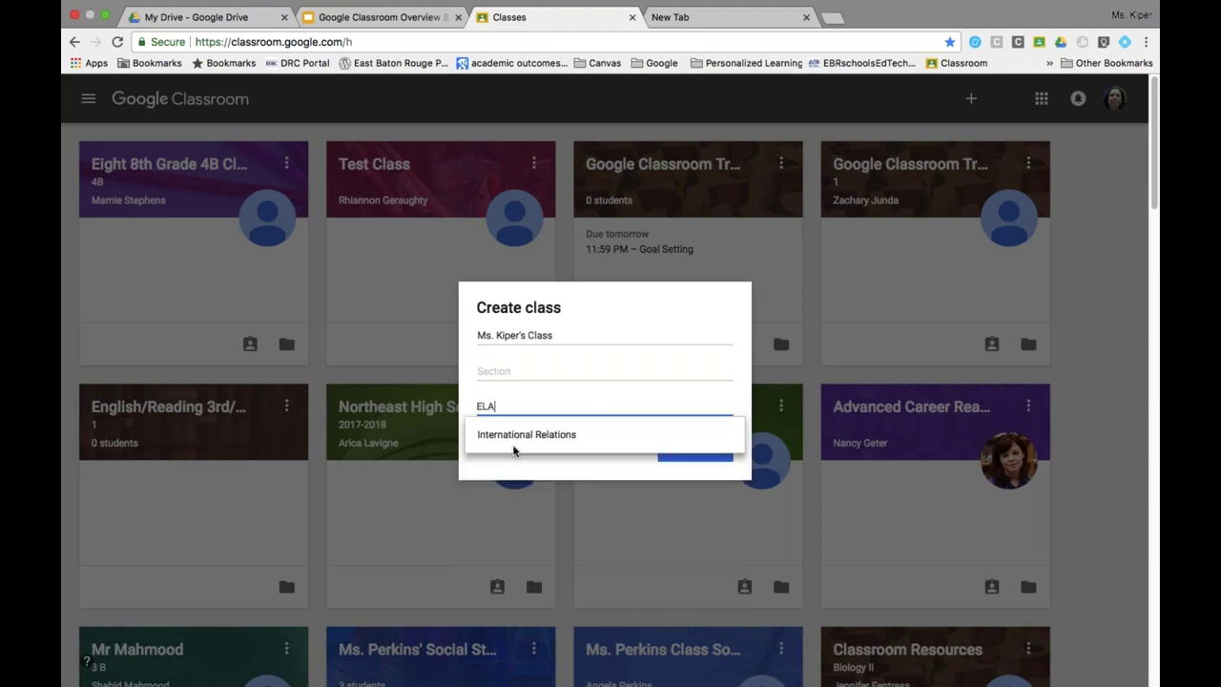
pyautogui.click(542, 477)
pyautogui.click(682, 450)
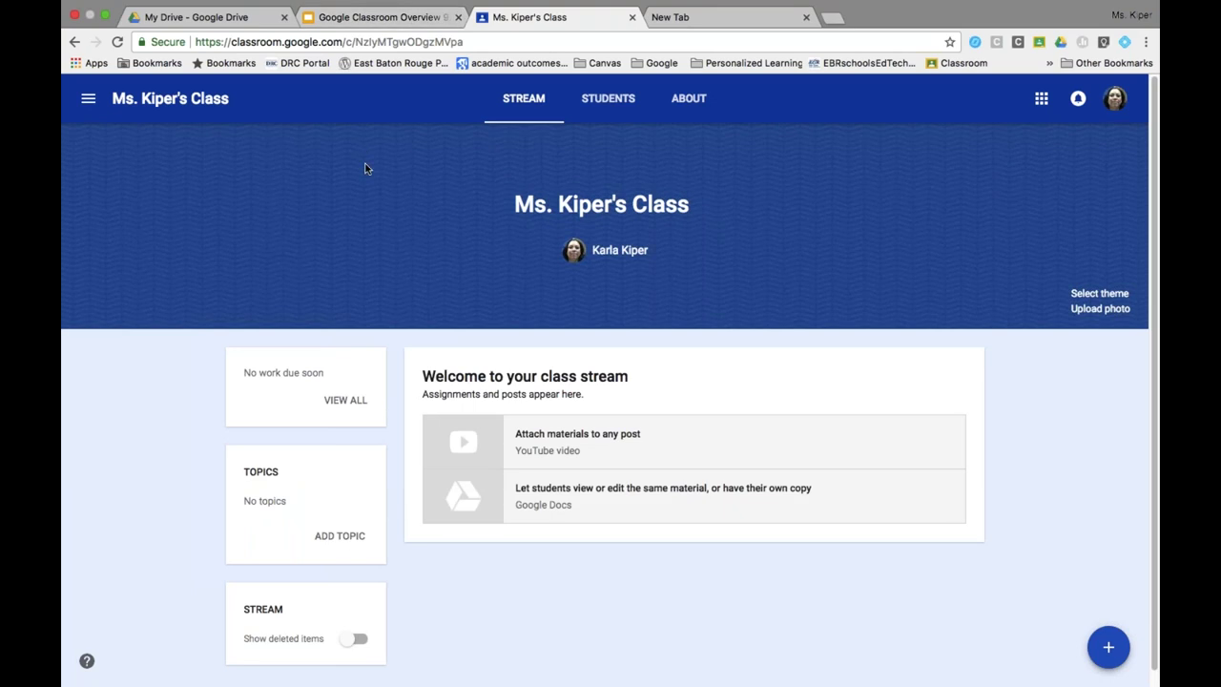
pyautogui.click(342, 17)
# Present the overview deck's Home Page slide (slide 15), then return to the class stream.
pyautogui.scroll(-3, 153, 515)
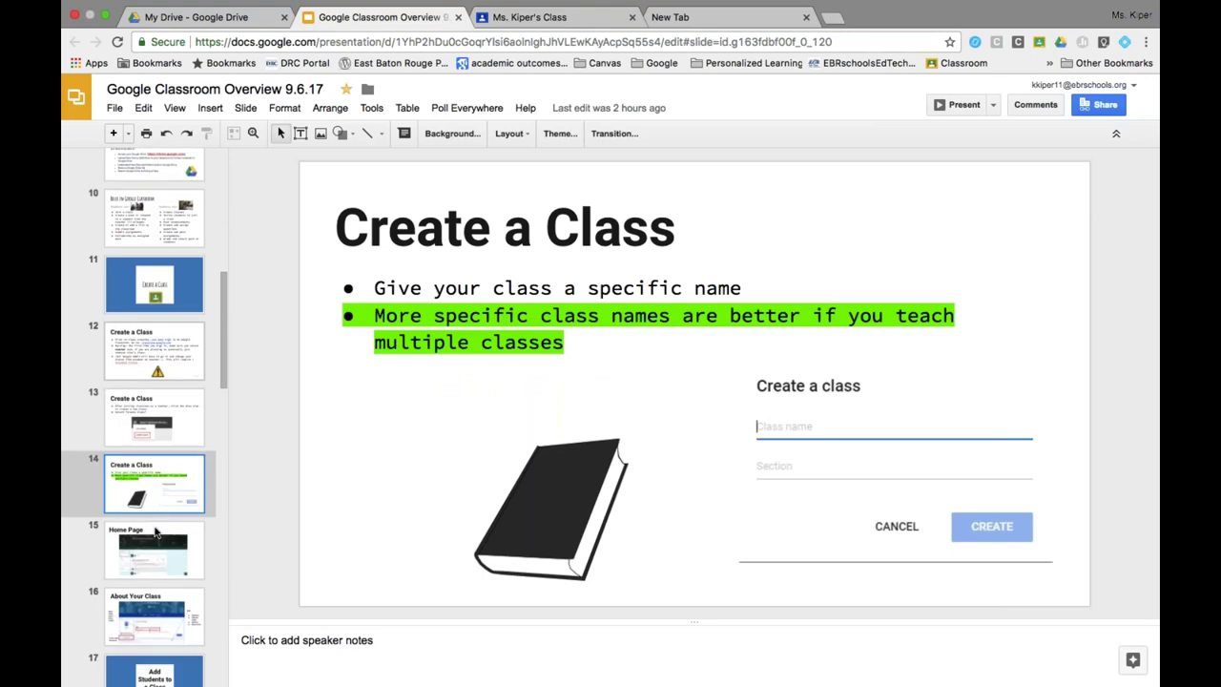
pyautogui.click(154, 553)
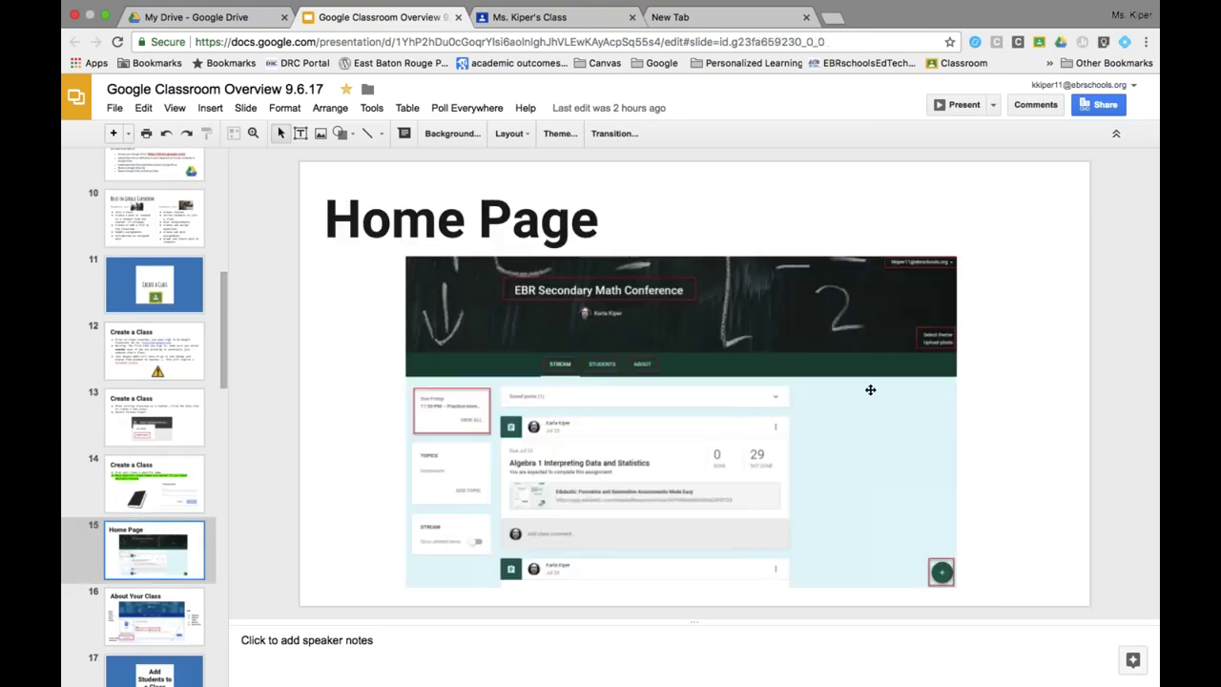
pyautogui.click(969, 101)
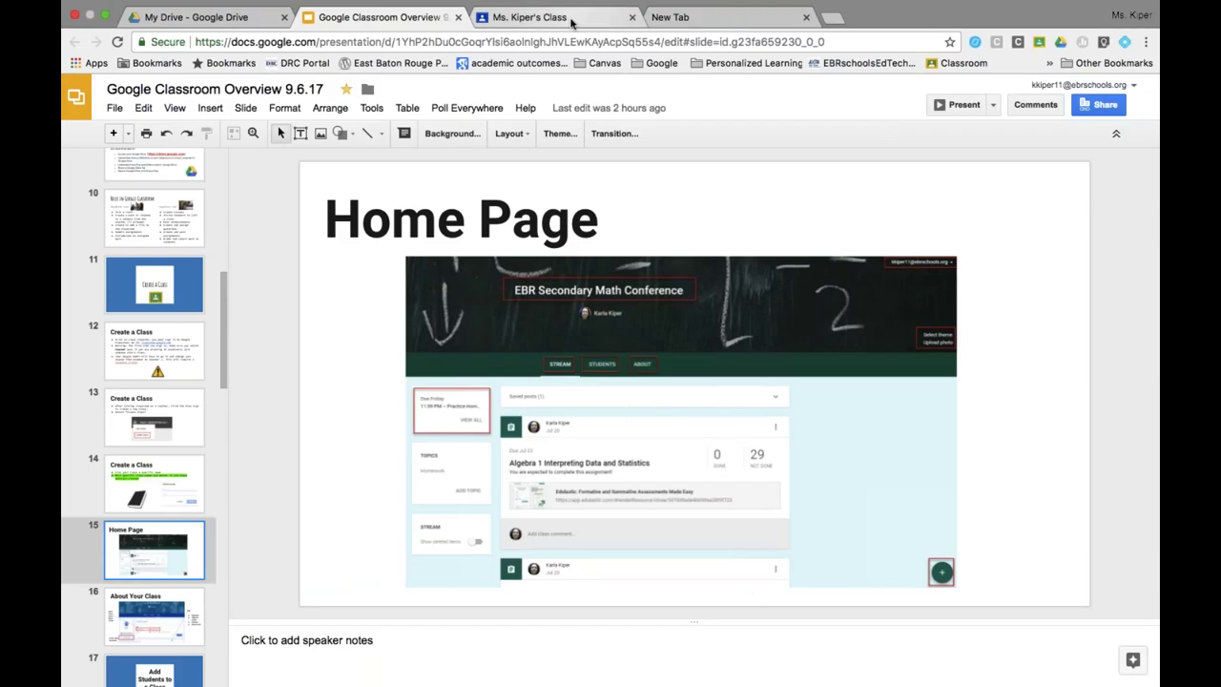
pyautogui.click(566, 19)
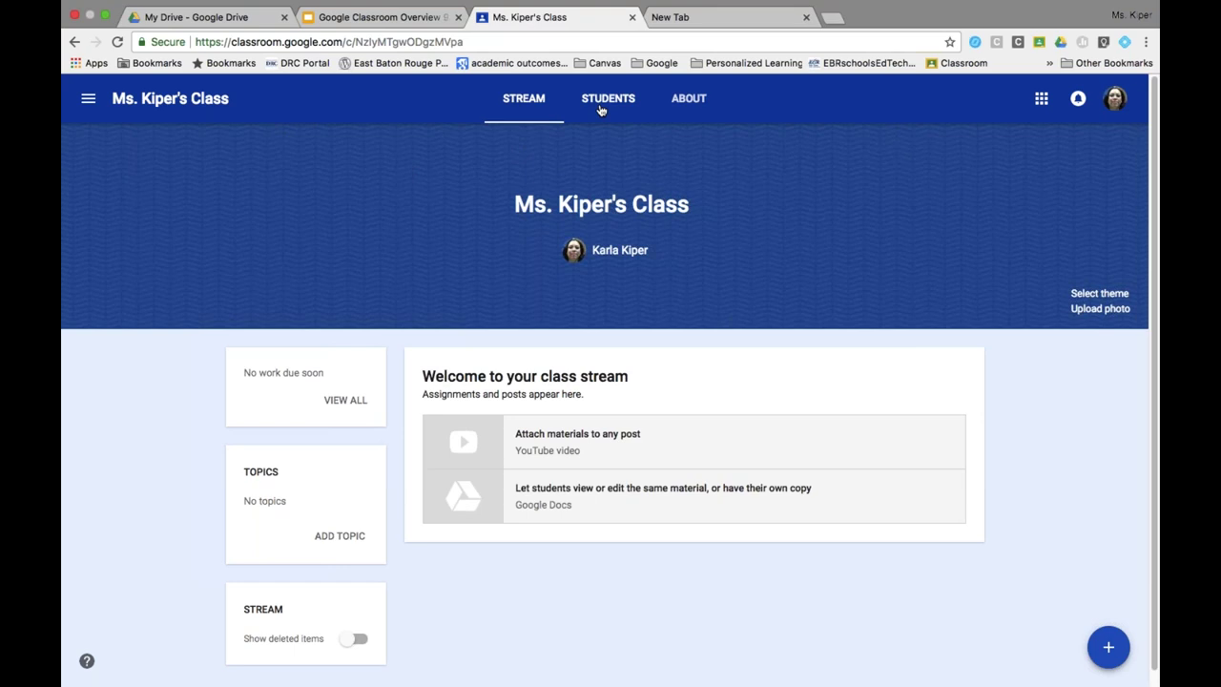
pyautogui.click(600, 108)
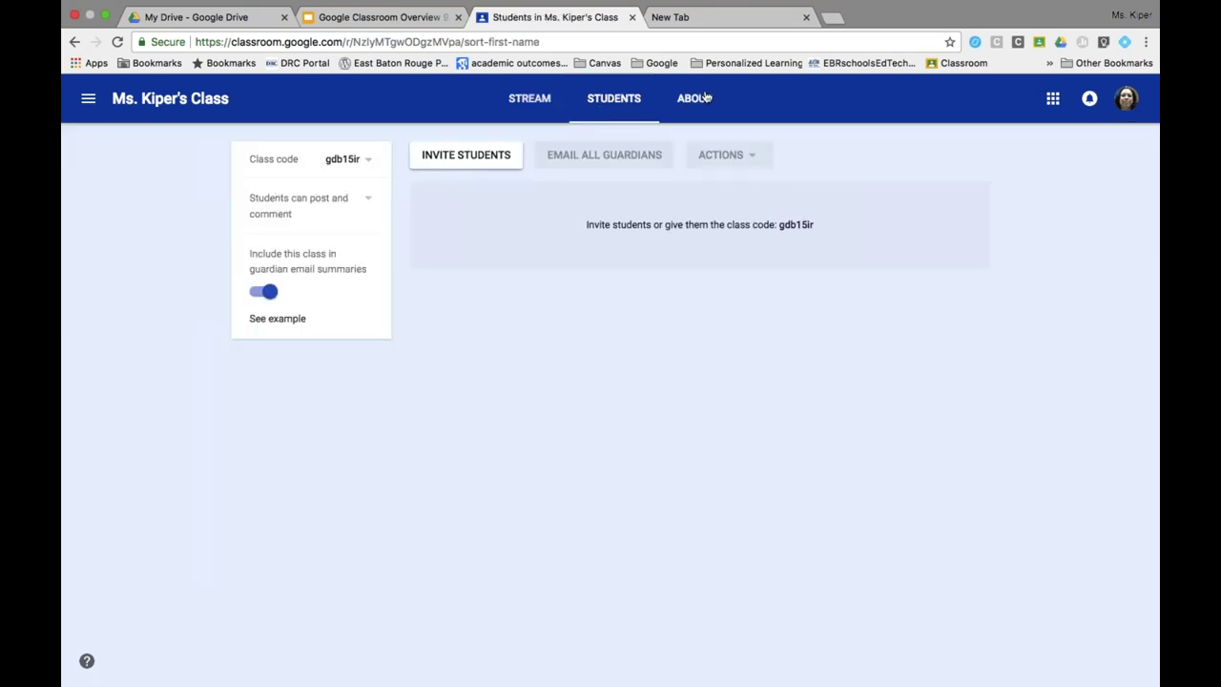
pyautogui.click(701, 107)
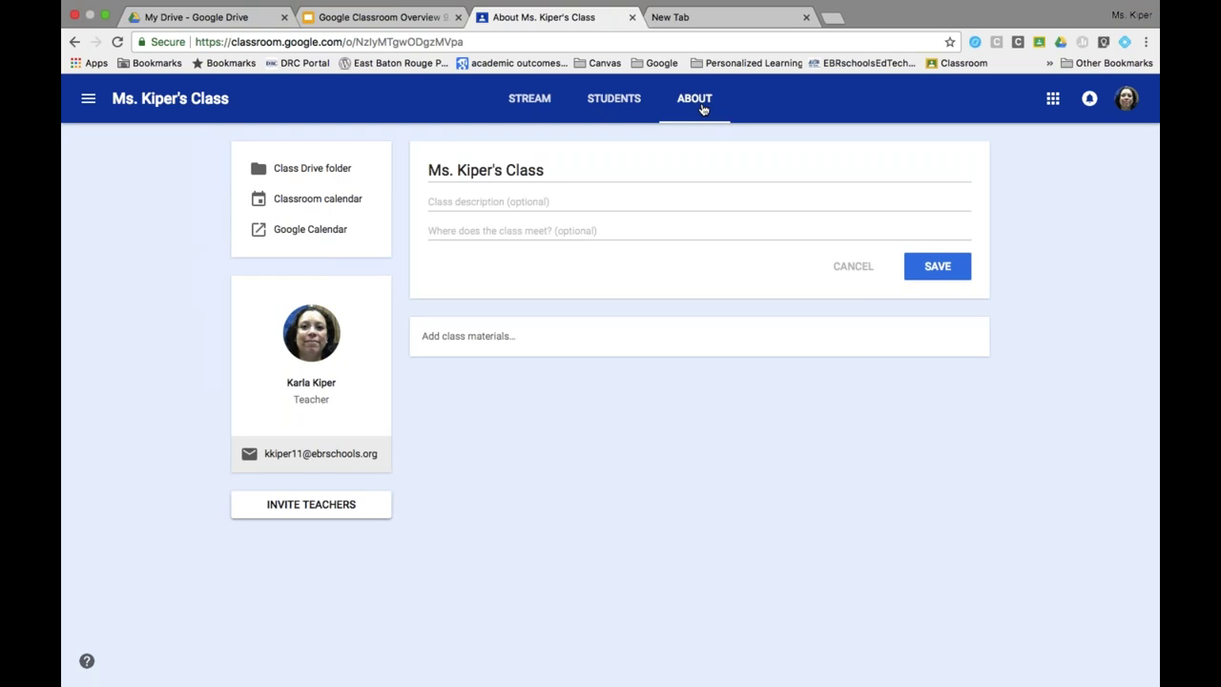
pyautogui.click(527, 110)
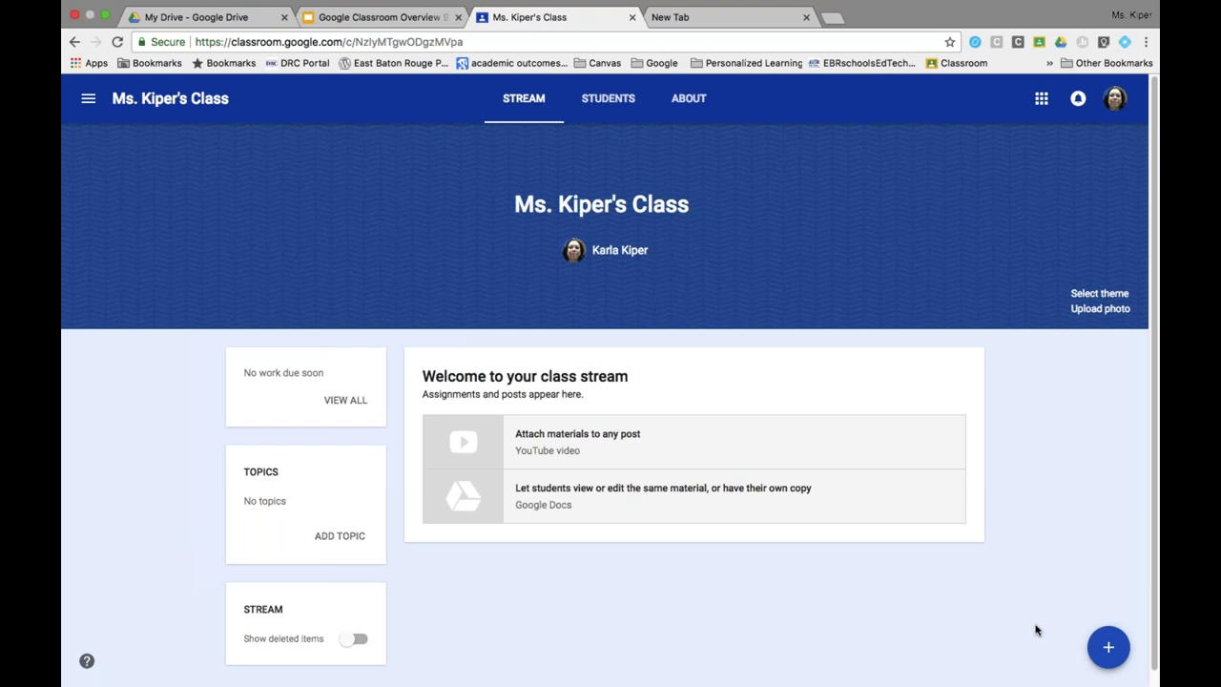
# View the About Your Class slide (slide 16), then go back to Ms. Kiper's Class.
pyautogui.moveTo(1108, 648)
pyautogui.click(416, 21)
pyautogui.scroll(-1, 137, 637)
pyautogui.scroll(-1, 138, 611)
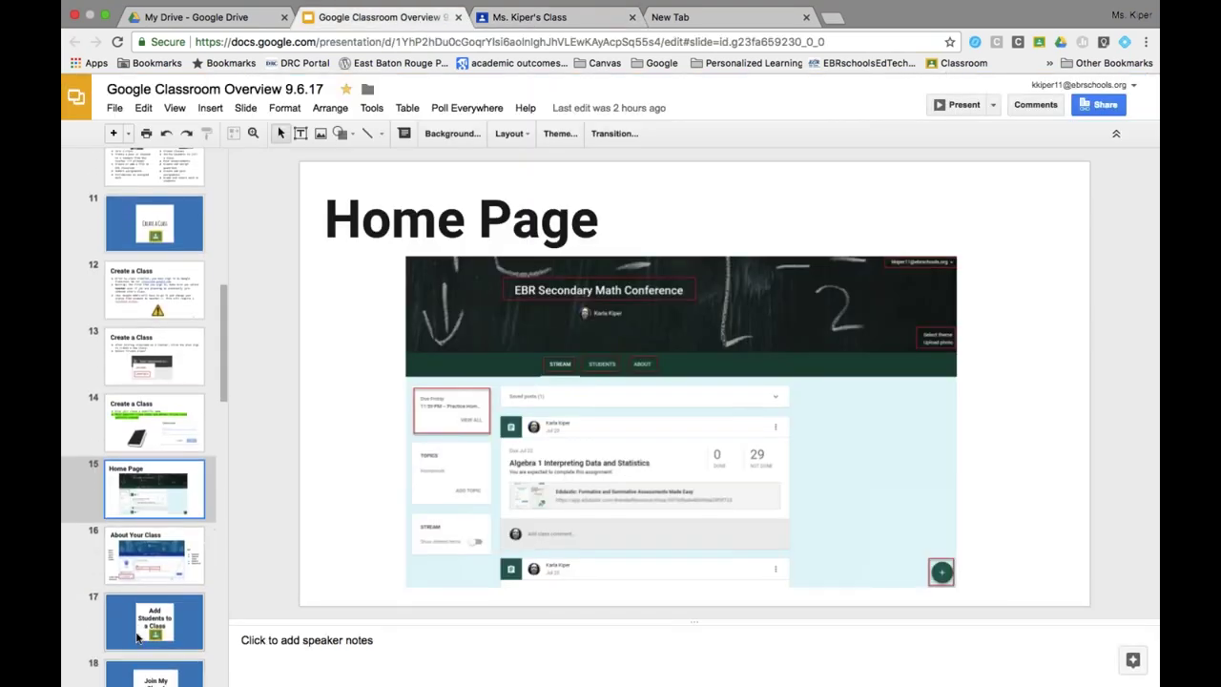
pyautogui.click(141, 552)
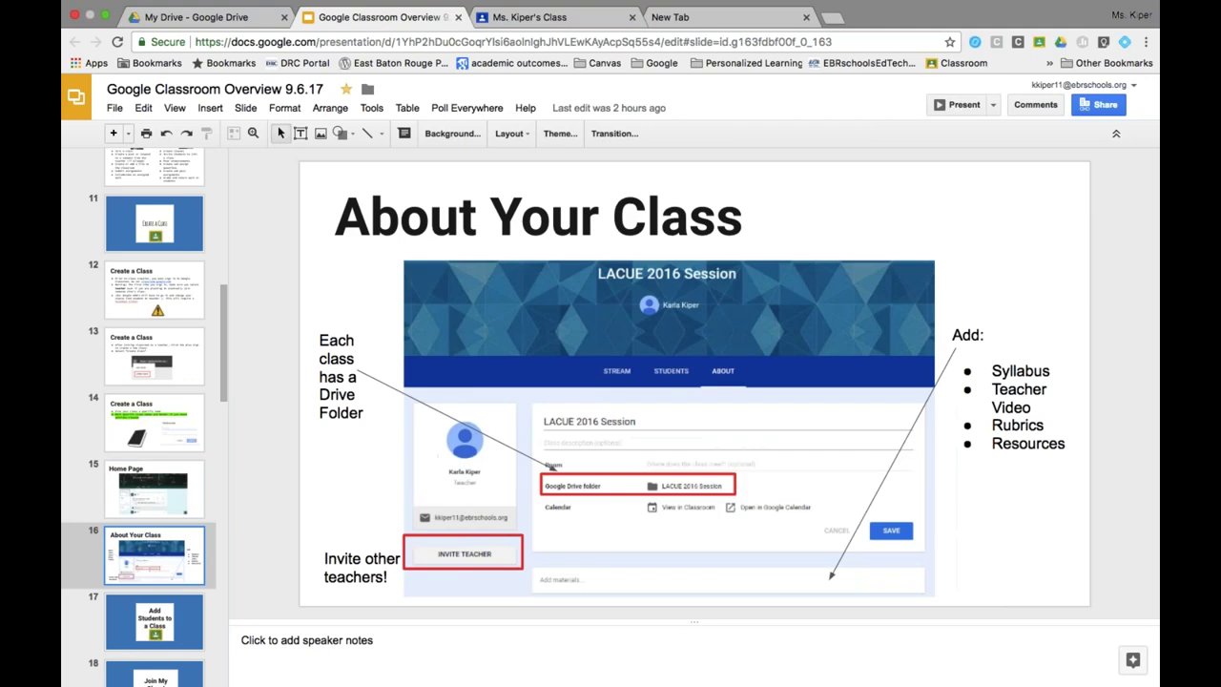
pyautogui.click(529, 17)
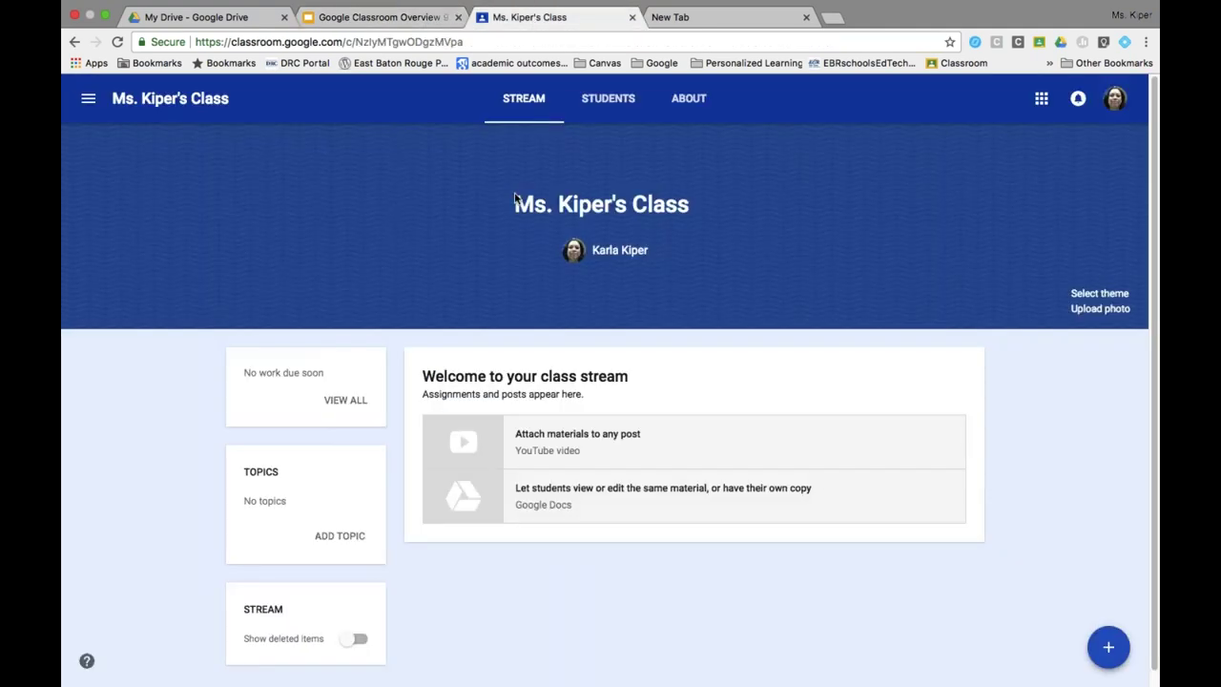
pyautogui.click(691, 109)
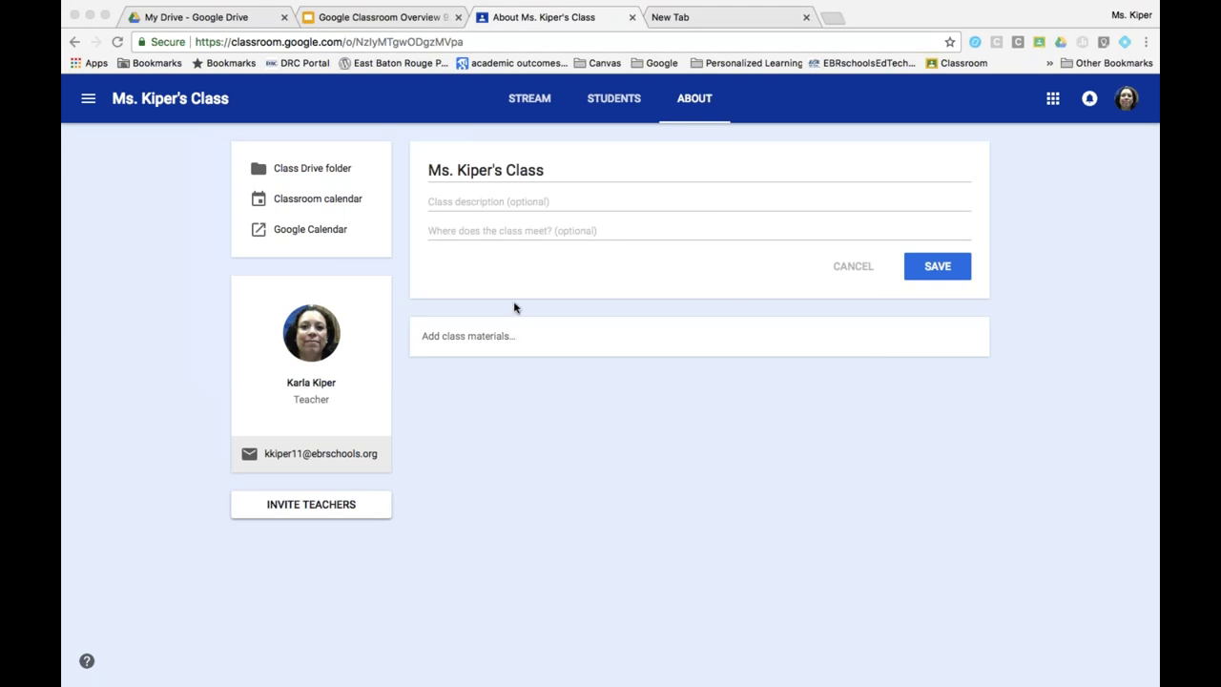
# On the About page, add a class material titled 'Class Resource'.
pyautogui.click(494, 344)
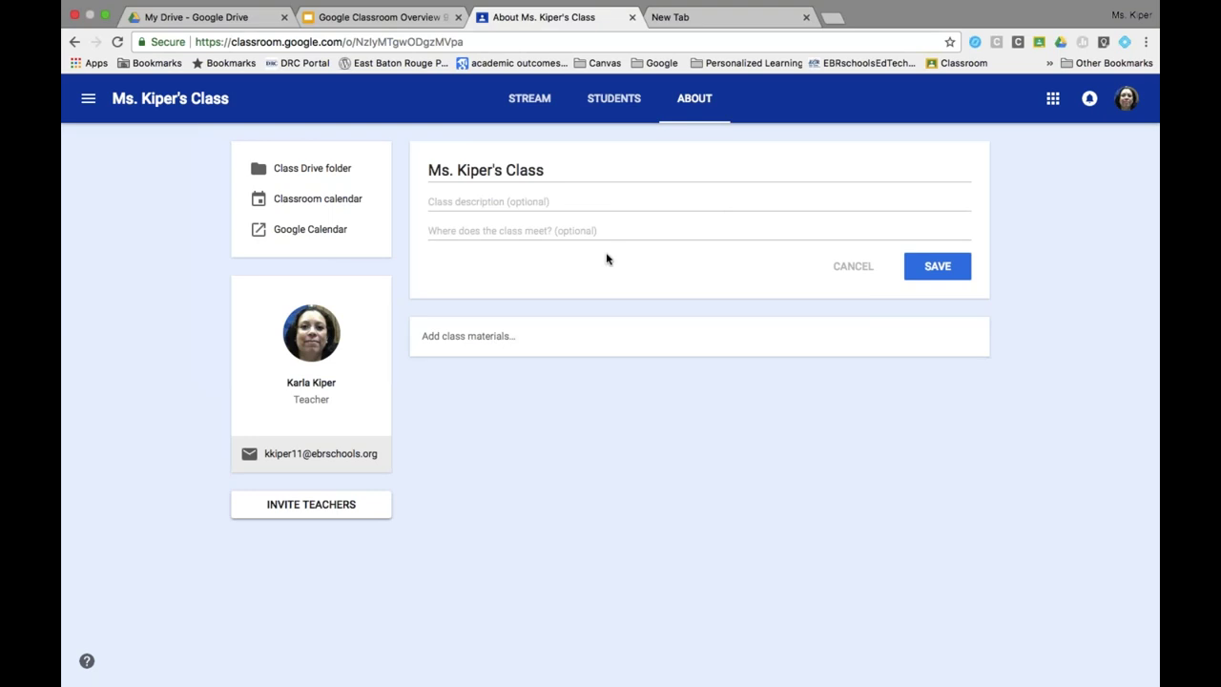
pyautogui.click(542, 201)
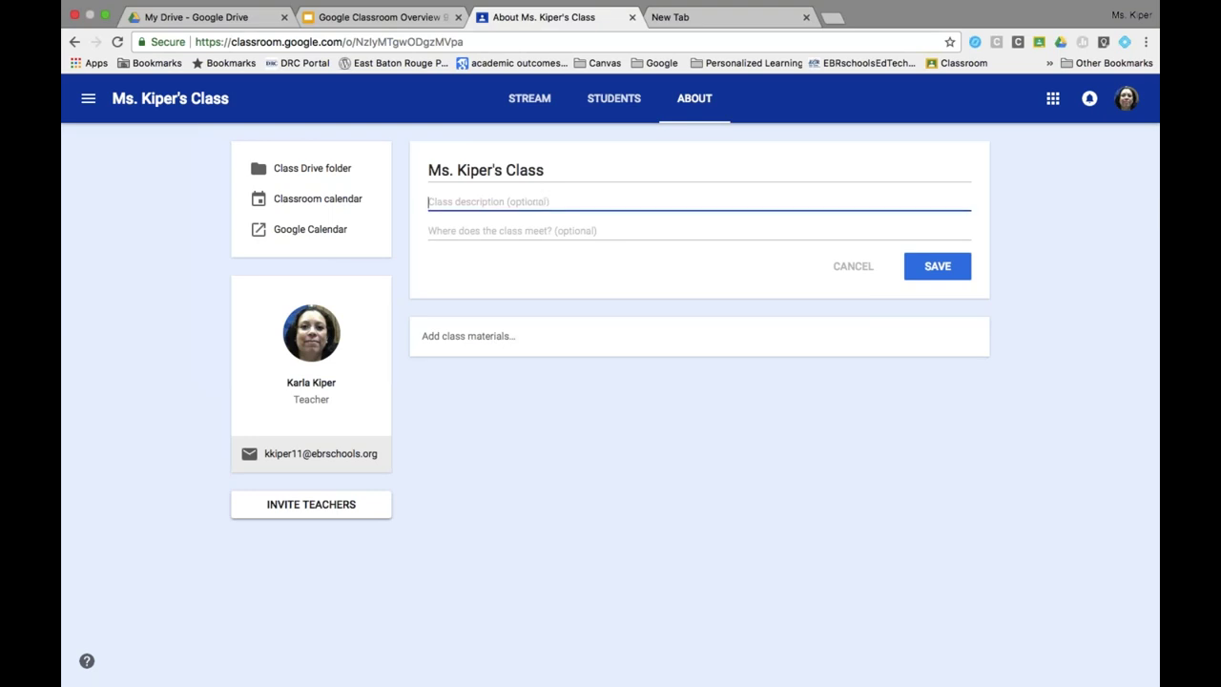
pyautogui.click(509, 234)
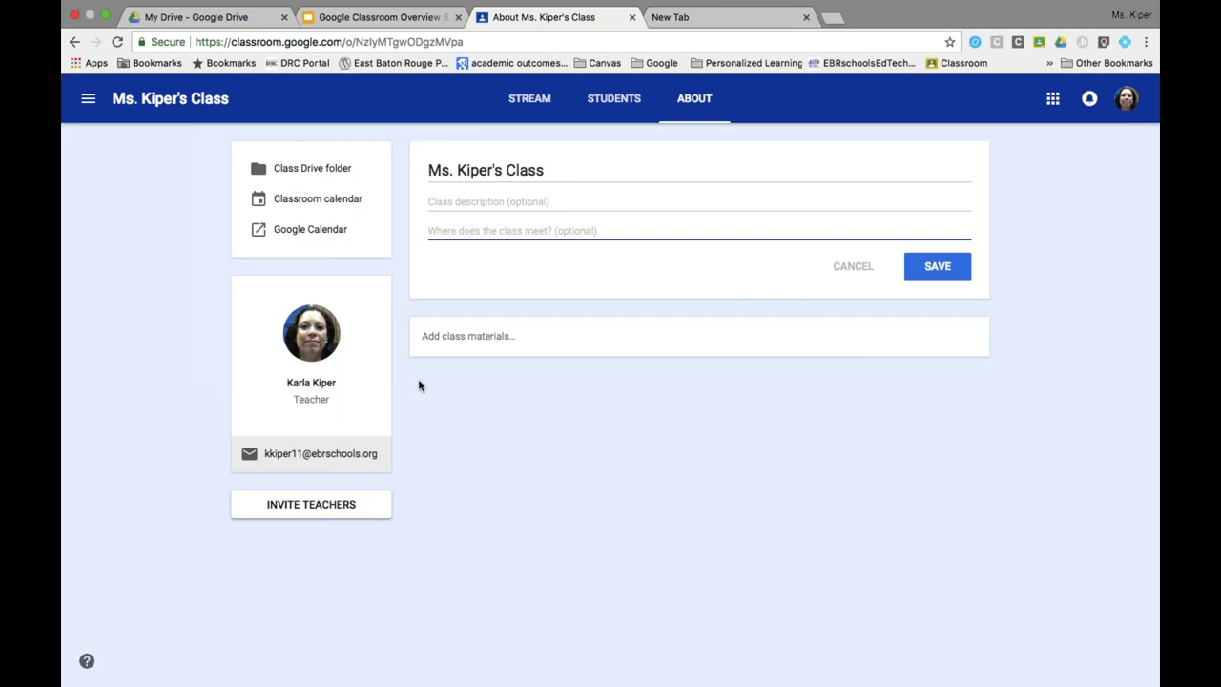
pyautogui.click(479, 341)
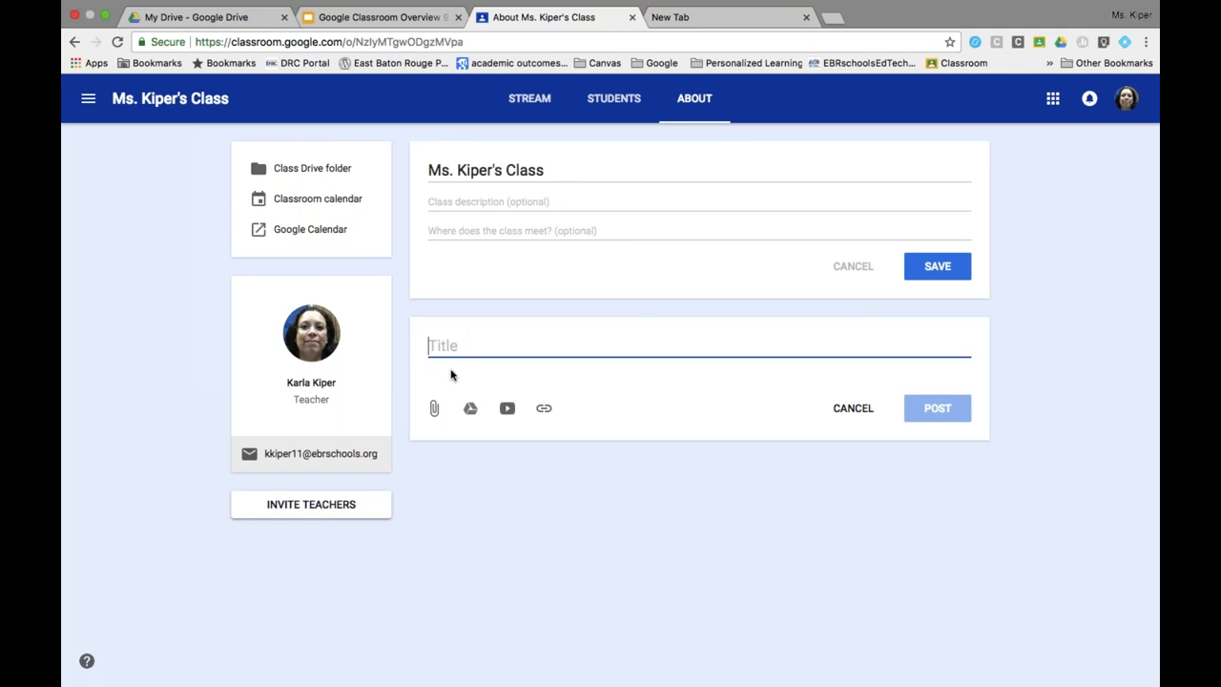
pyautogui.write('Class Resource')
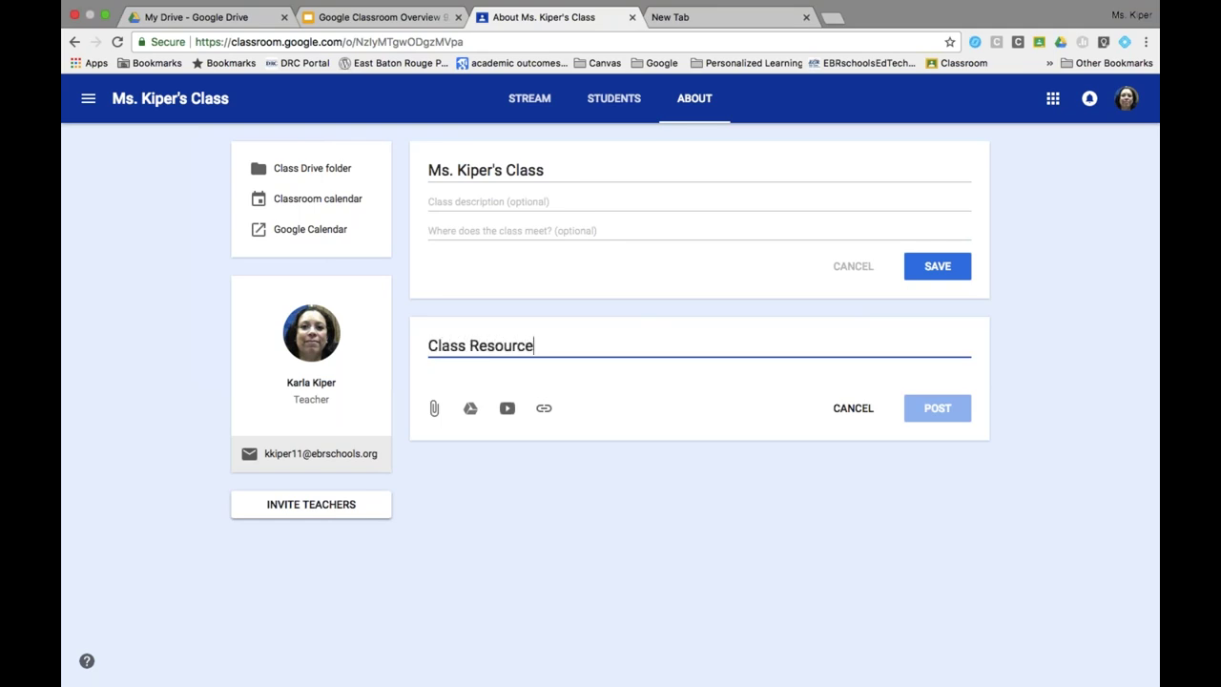
pyautogui.click(454, 435)
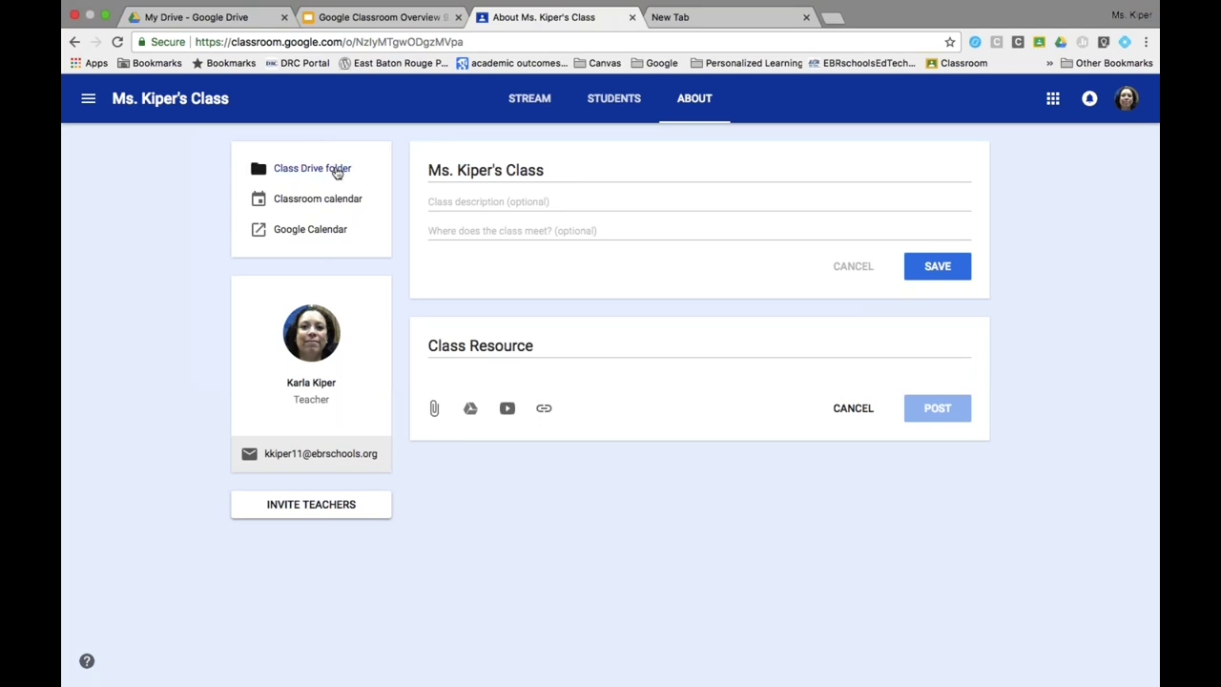
# Check the class Drive folder and the Classroom calendar.
pyautogui.click(332, 169)
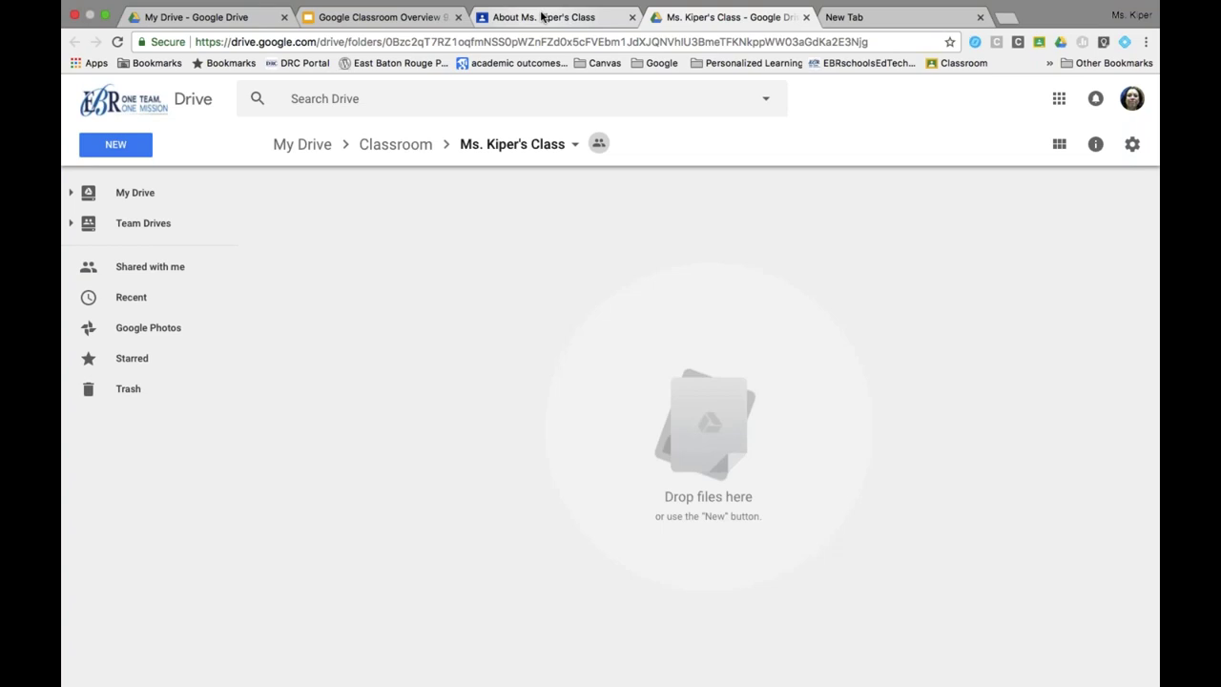
pyautogui.click(541, 17)
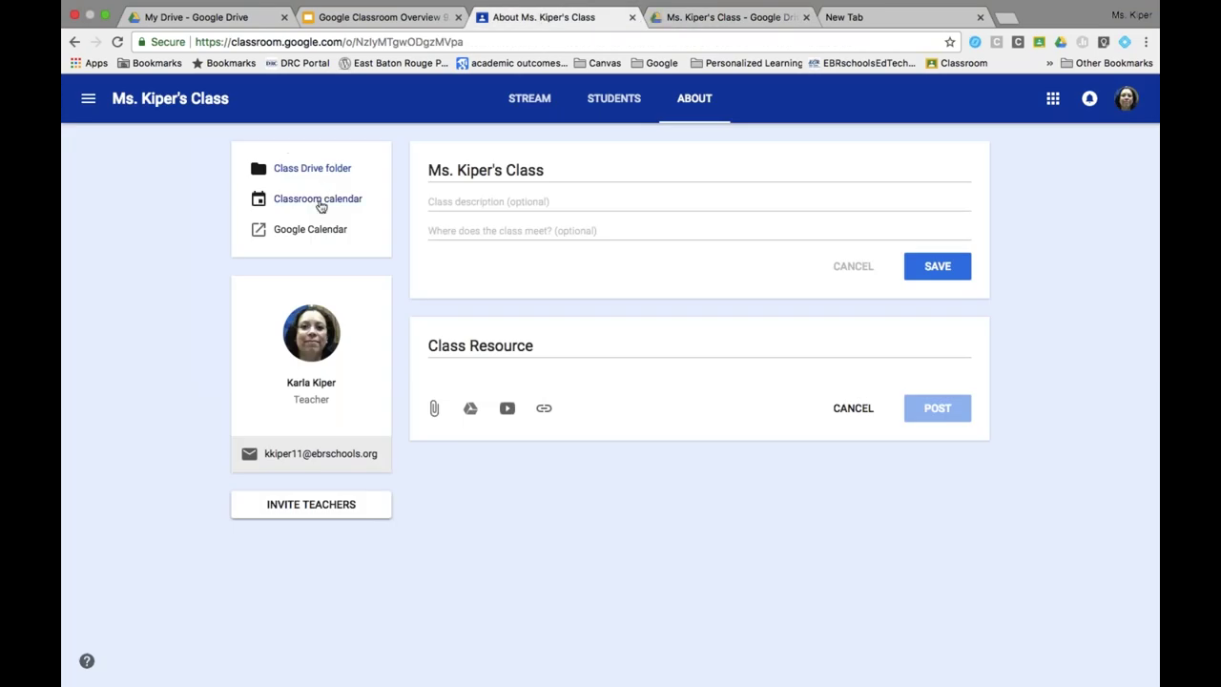
pyautogui.click(320, 202)
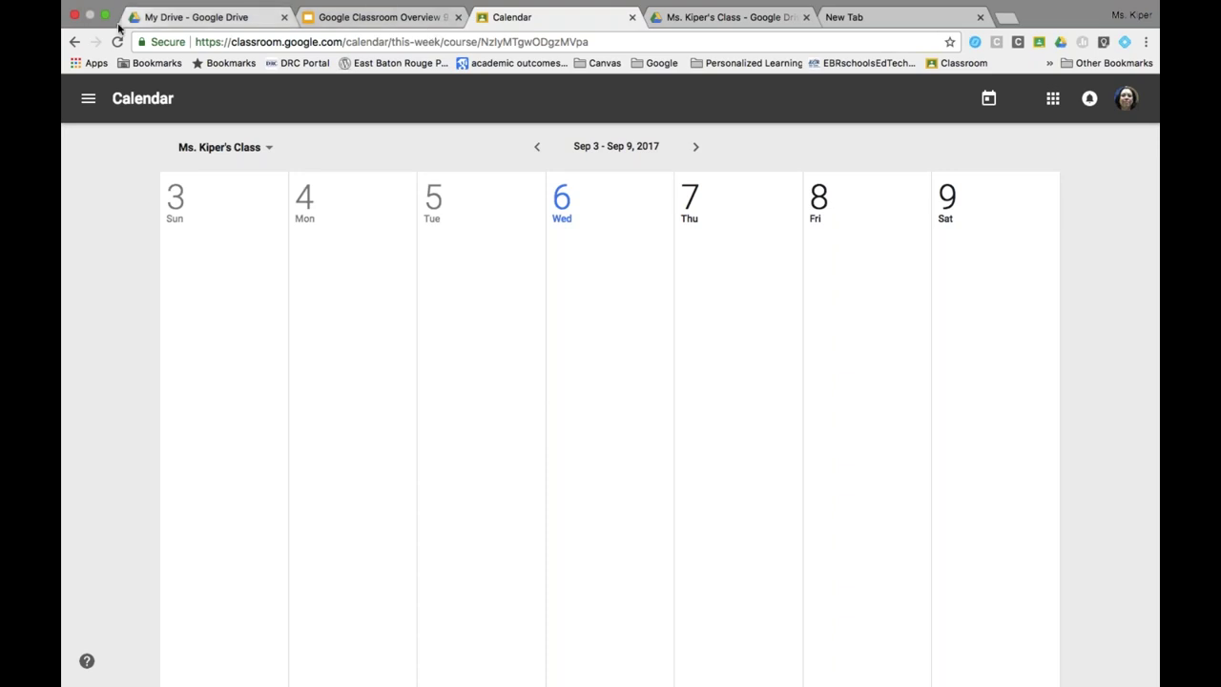
pyautogui.click(72, 43)
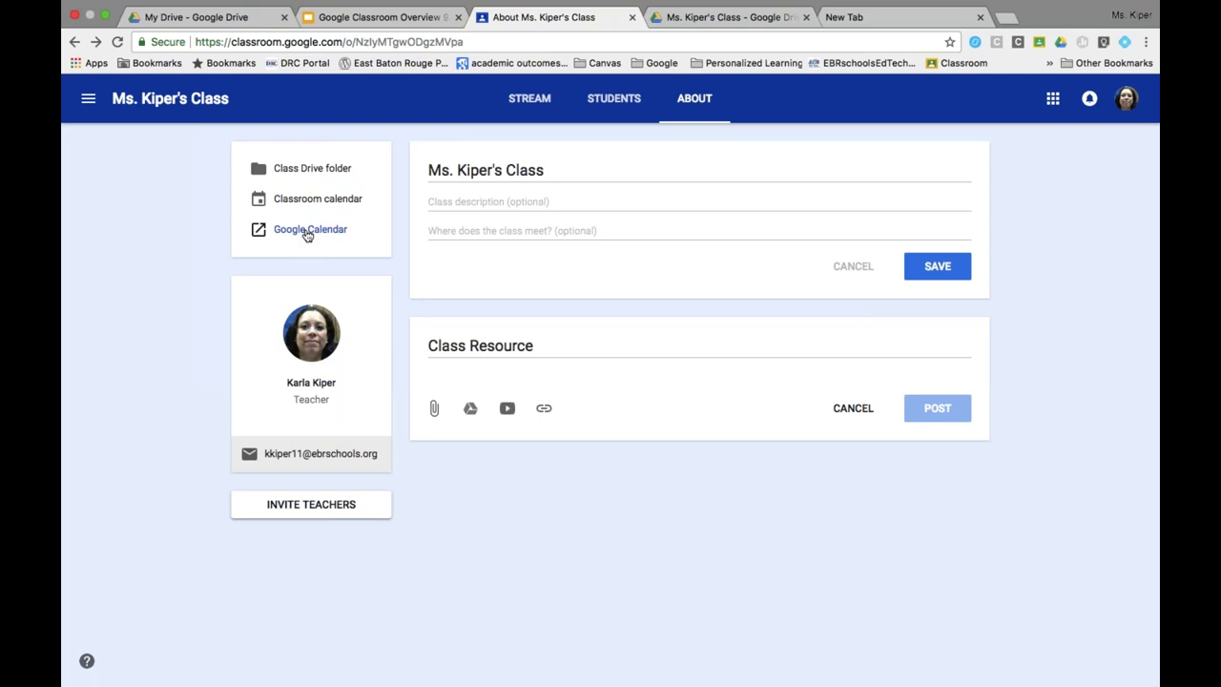
# View the class calendar in Google Calendar, then close the extra tabs.
pyautogui.click(307, 231)
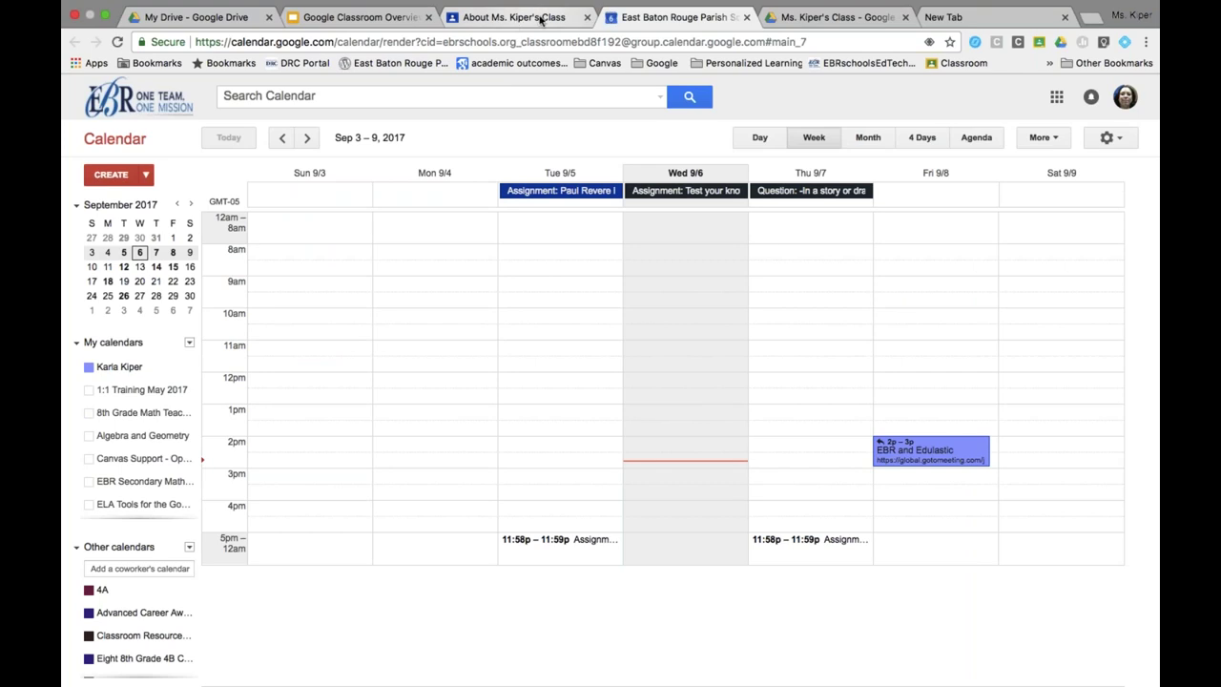
pyautogui.click(539, 19)
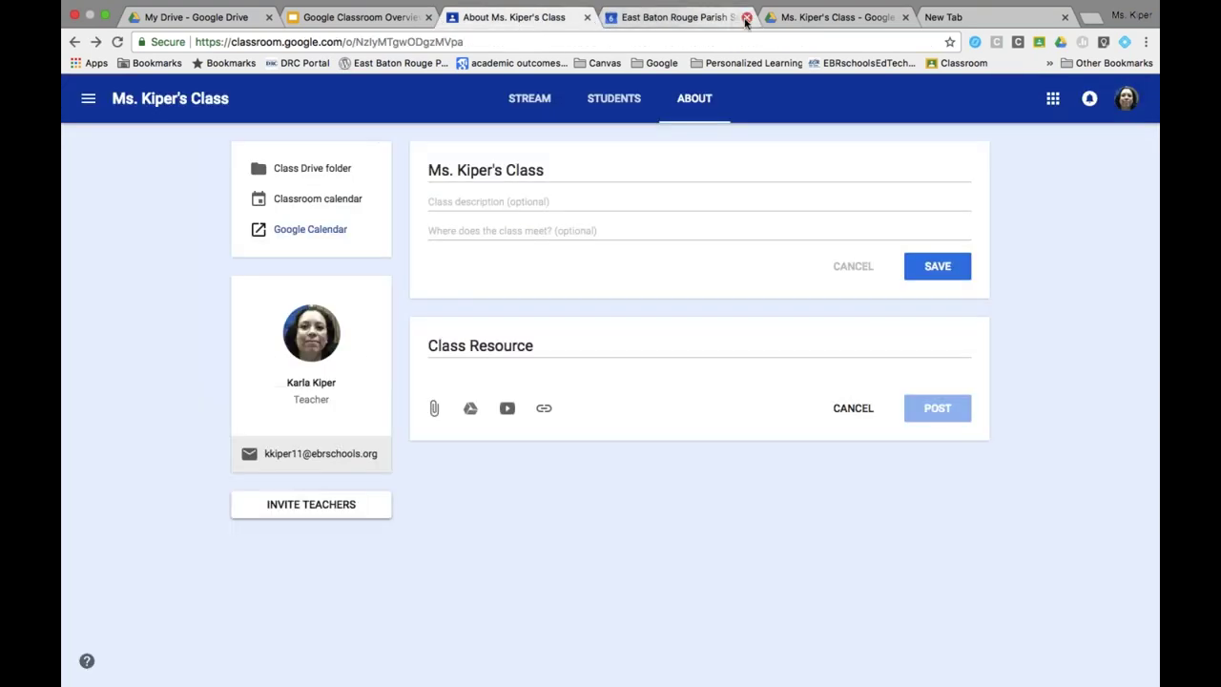
pyautogui.click(746, 17)
pyautogui.click(746, 17)
pyautogui.click(746, 17)
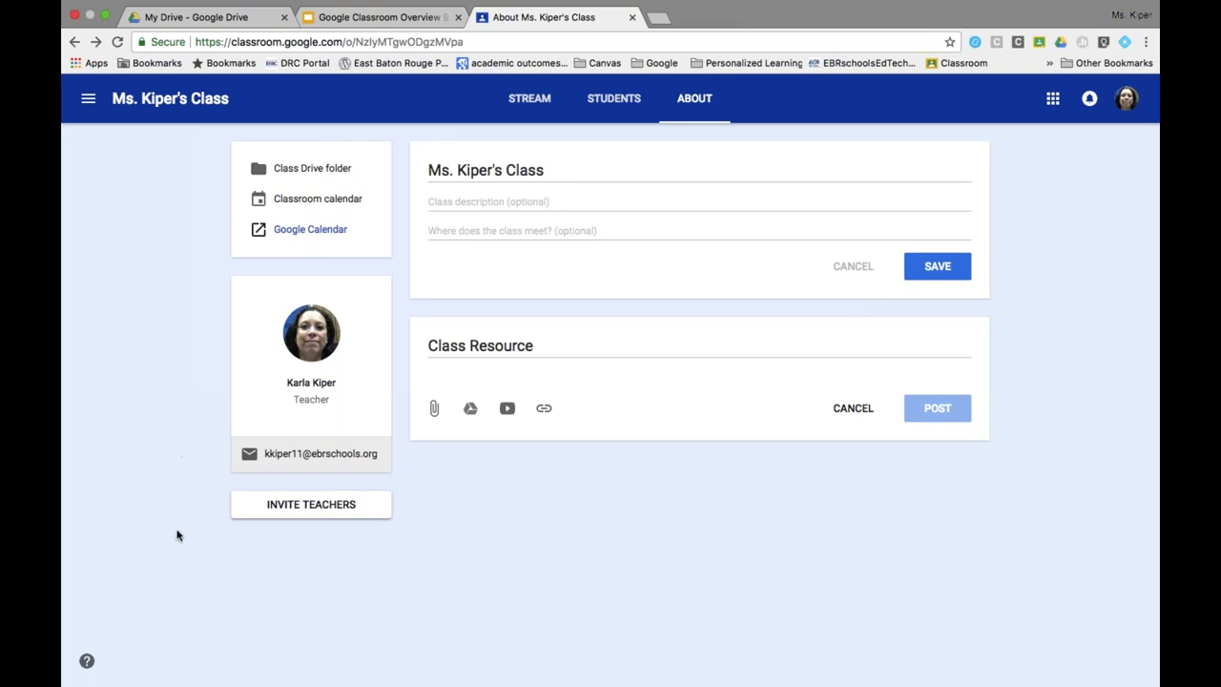
# Search for a co-teacher by e-mail, cancel the invitation, and go to the Students page.
pyautogui.click(313, 514)
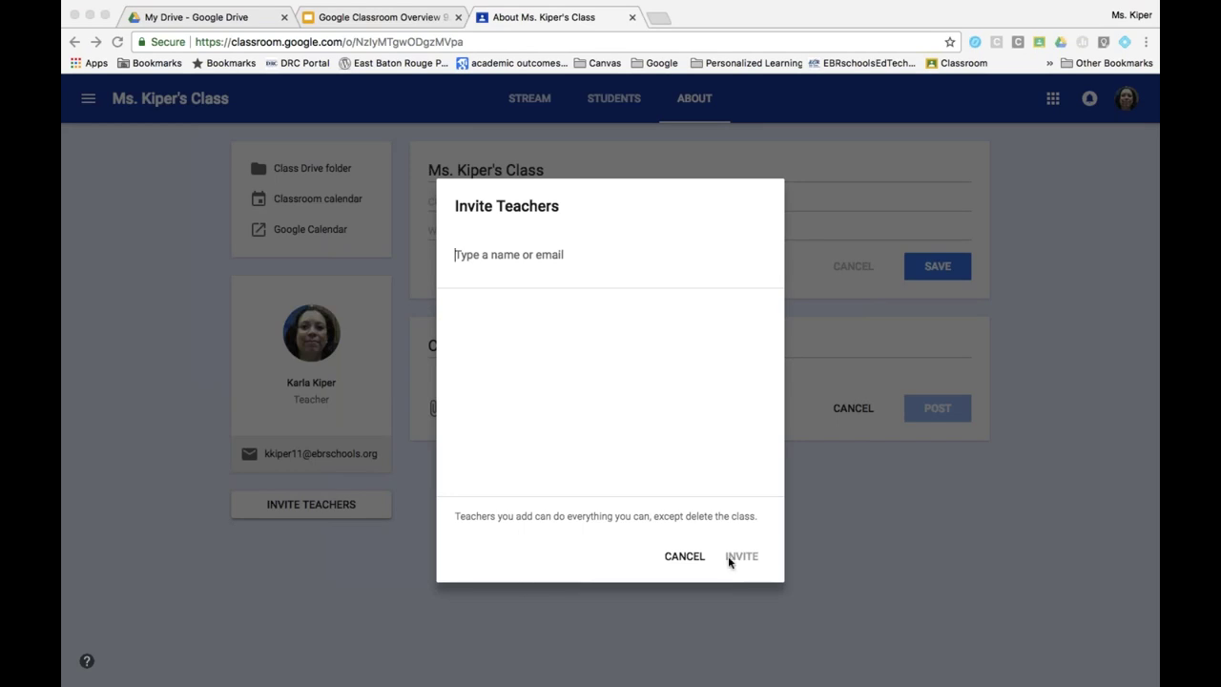
pyautogui.click(544, 257)
pyautogui.write('rwax@')
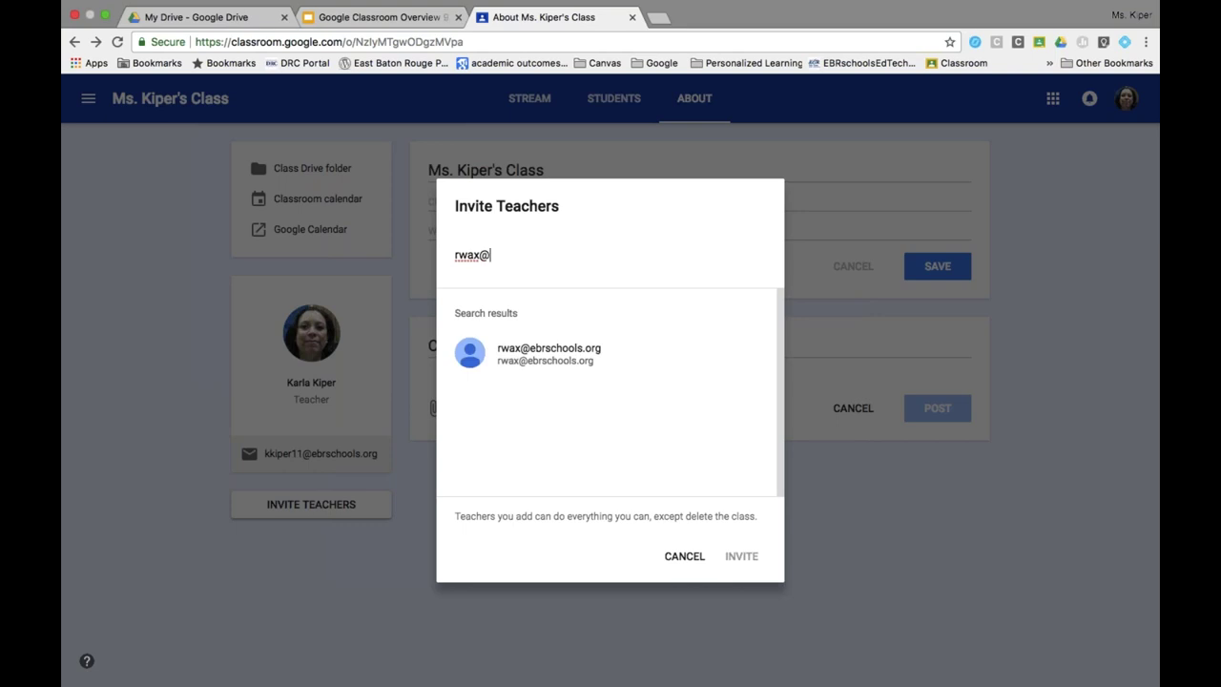
pyautogui.click(508, 349)
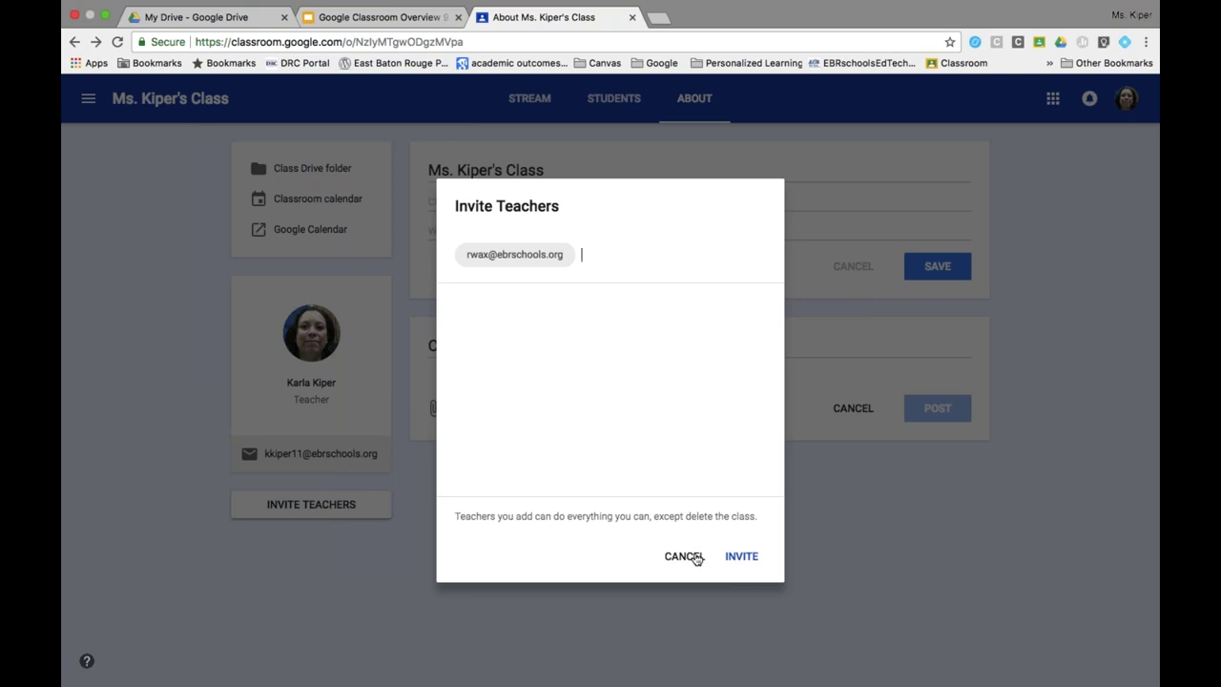
pyautogui.click(680, 556)
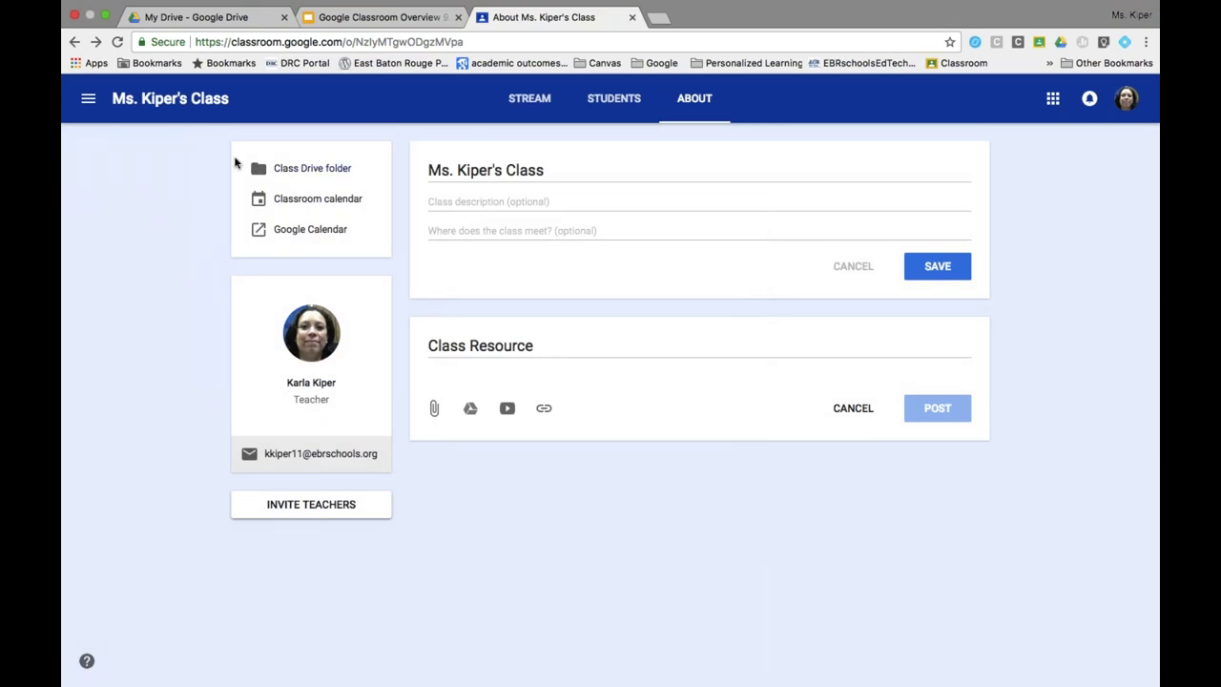
pyautogui.click(625, 99)
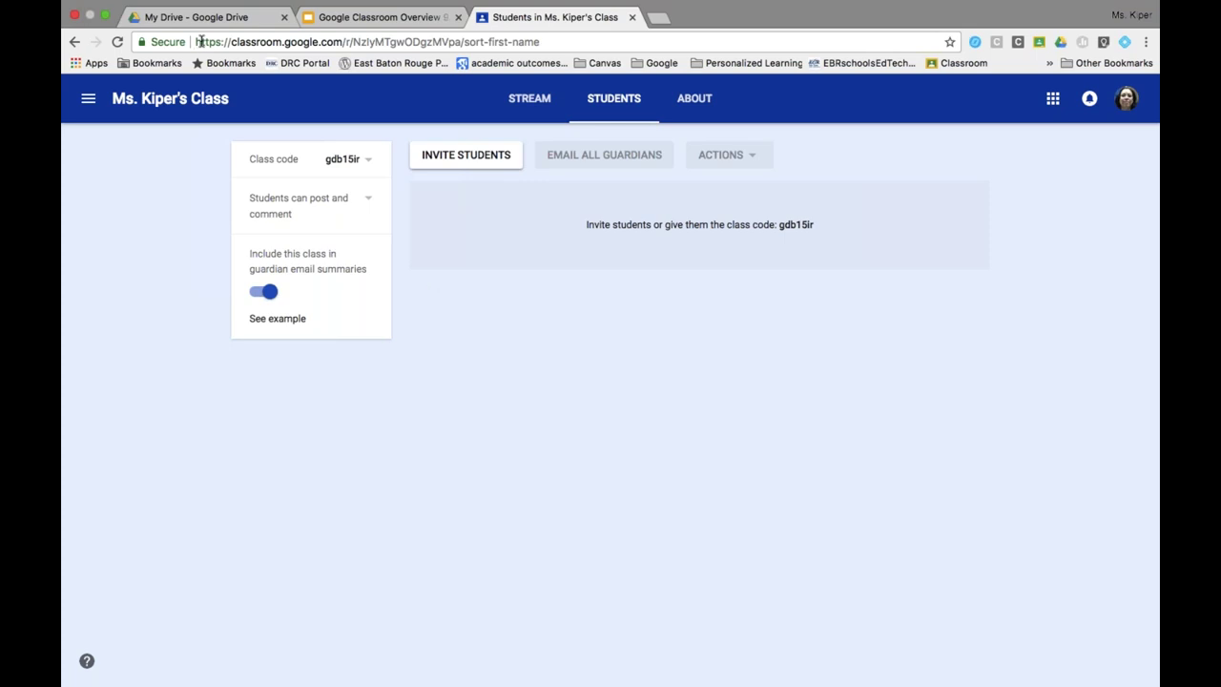
pyautogui.moveTo(197, 42); pyautogui.dragTo(343, 42)
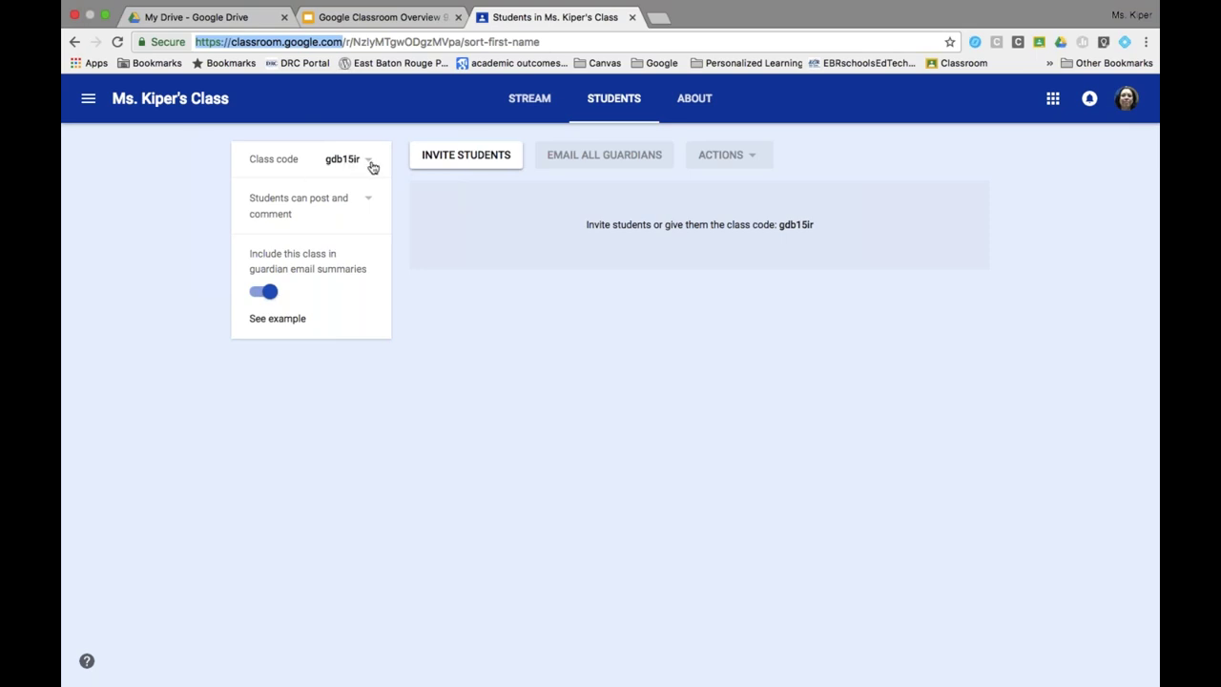
# Display the class code enlarged, close it, then copy the class code.
pyautogui.click(370, 162)
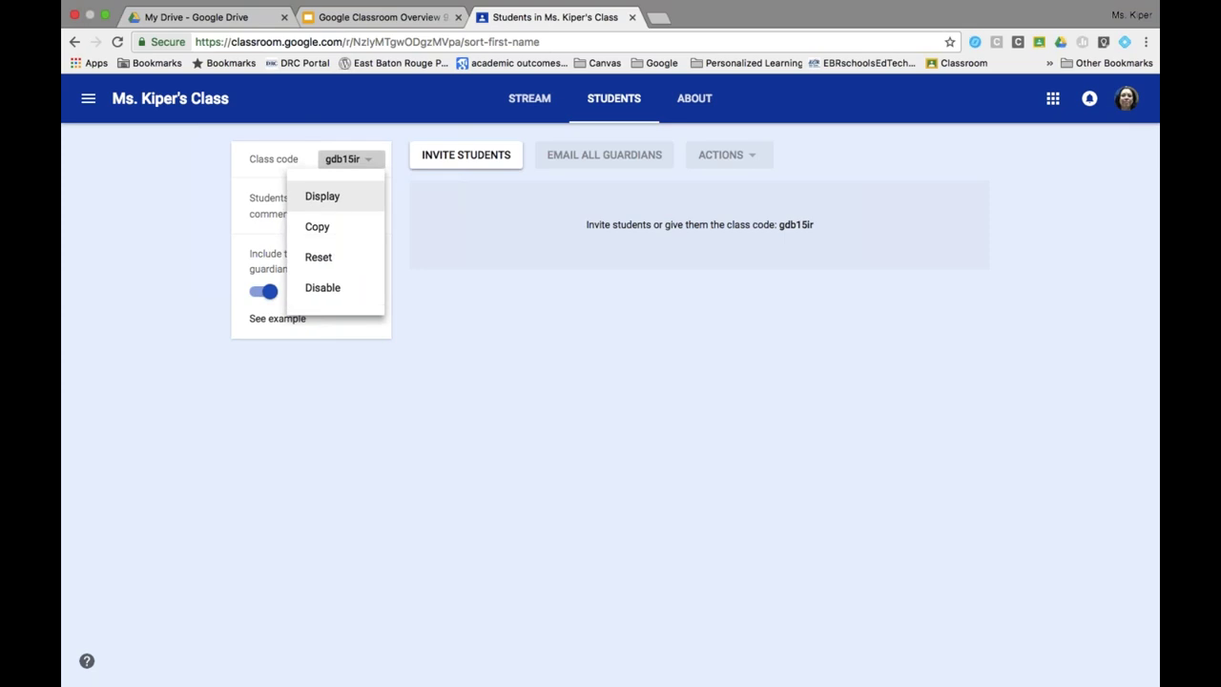
pyautogui.click(343, 197)
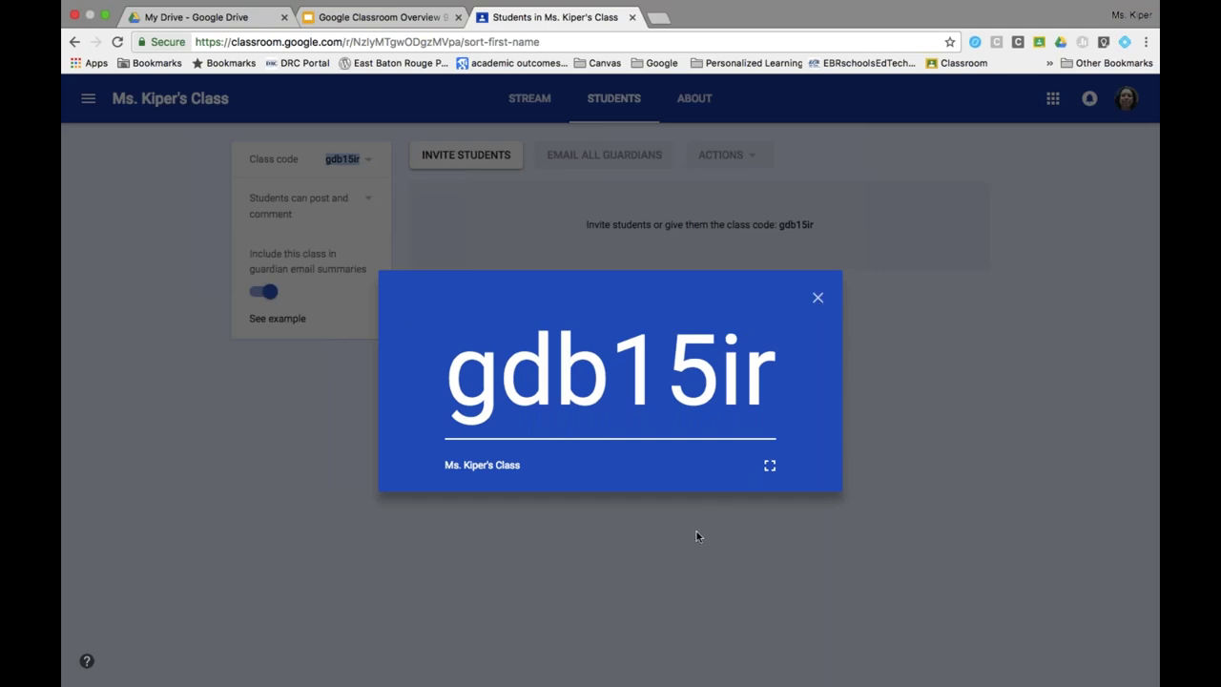
pyautogui.click(818, 298)
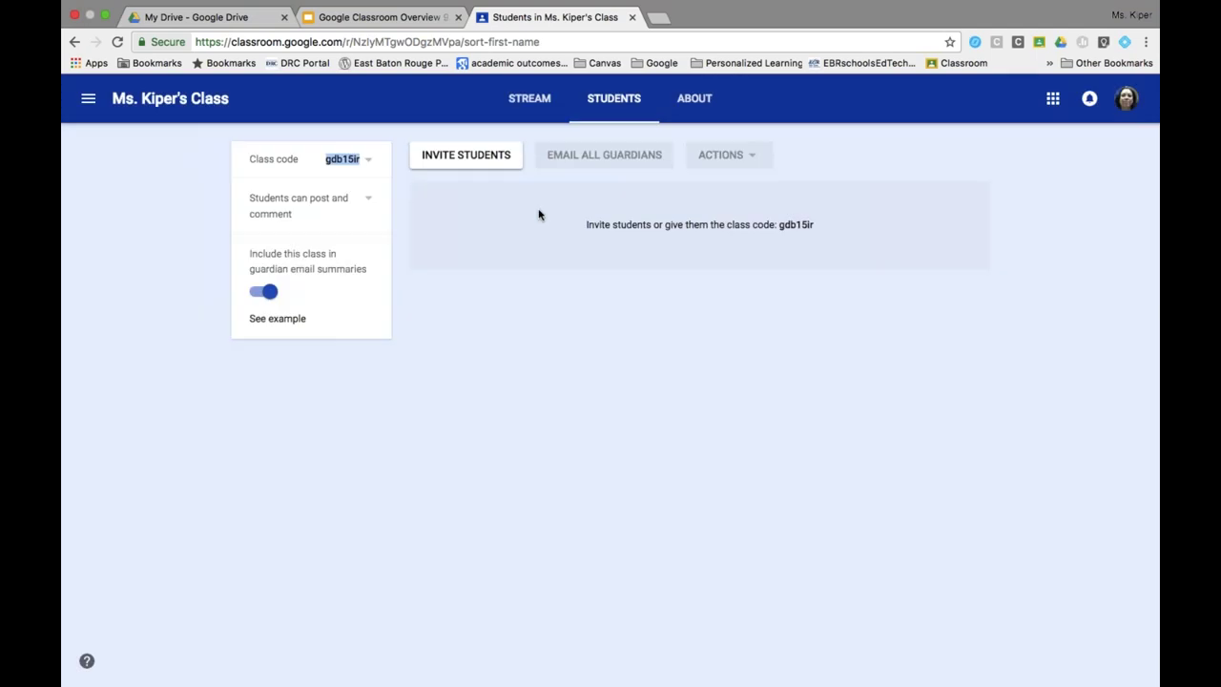
pyautogui.click(365, 161)
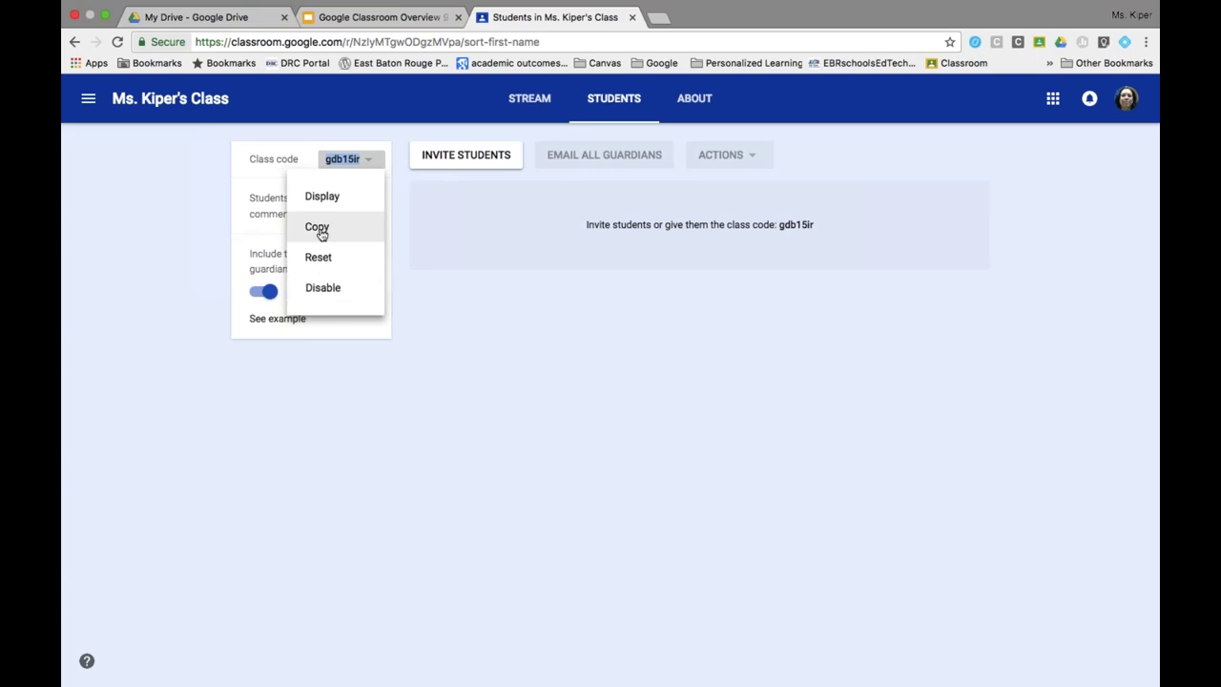
pyautogui.click(449, 302)
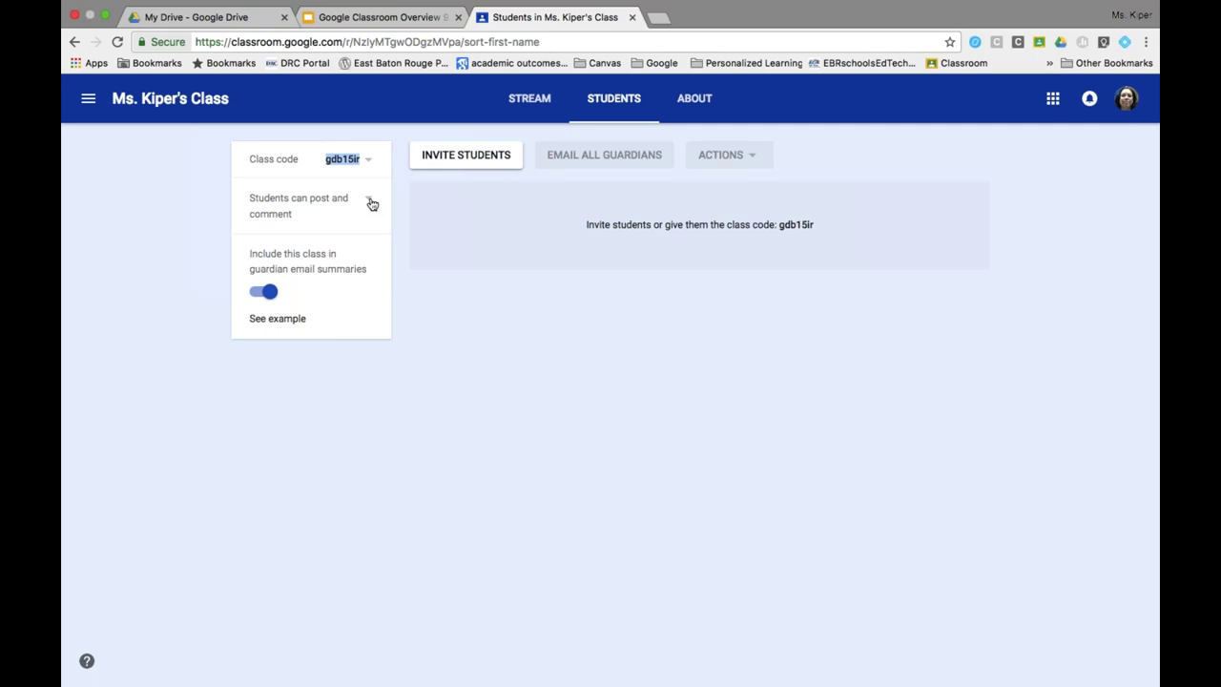
# Set the class permission to 'Only teachers can post or comment' and return to the stream.
pyautogui.click(371, 204)
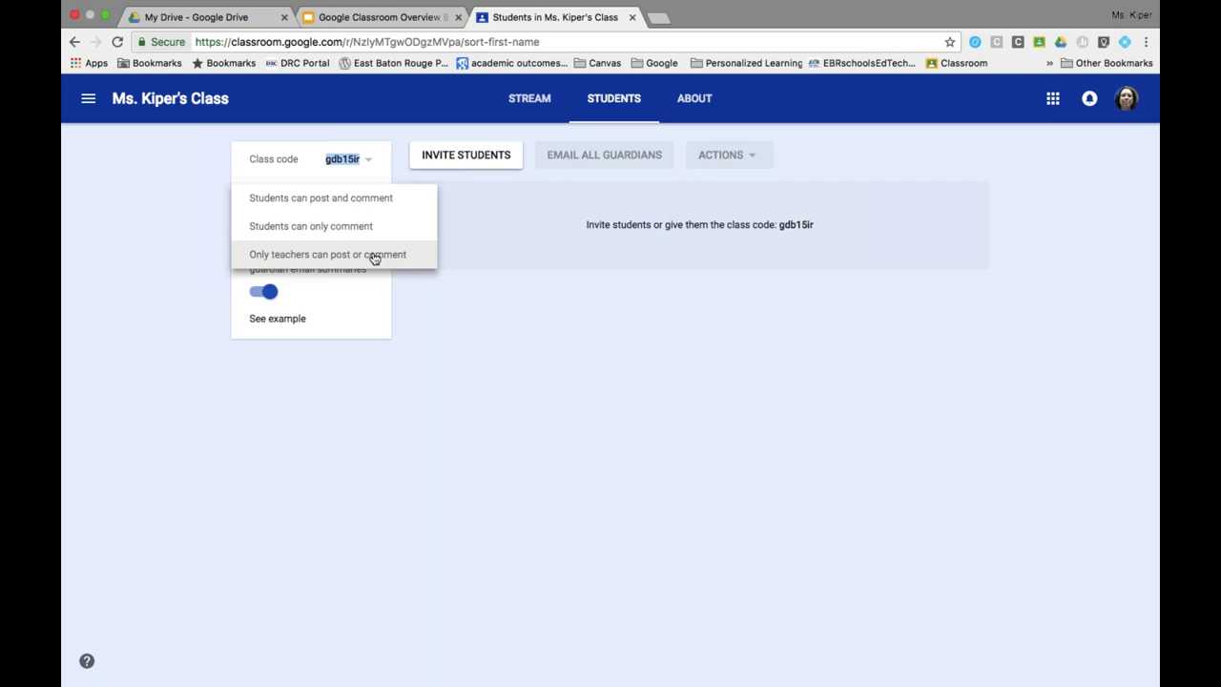
pyautogui.click(374, 255)
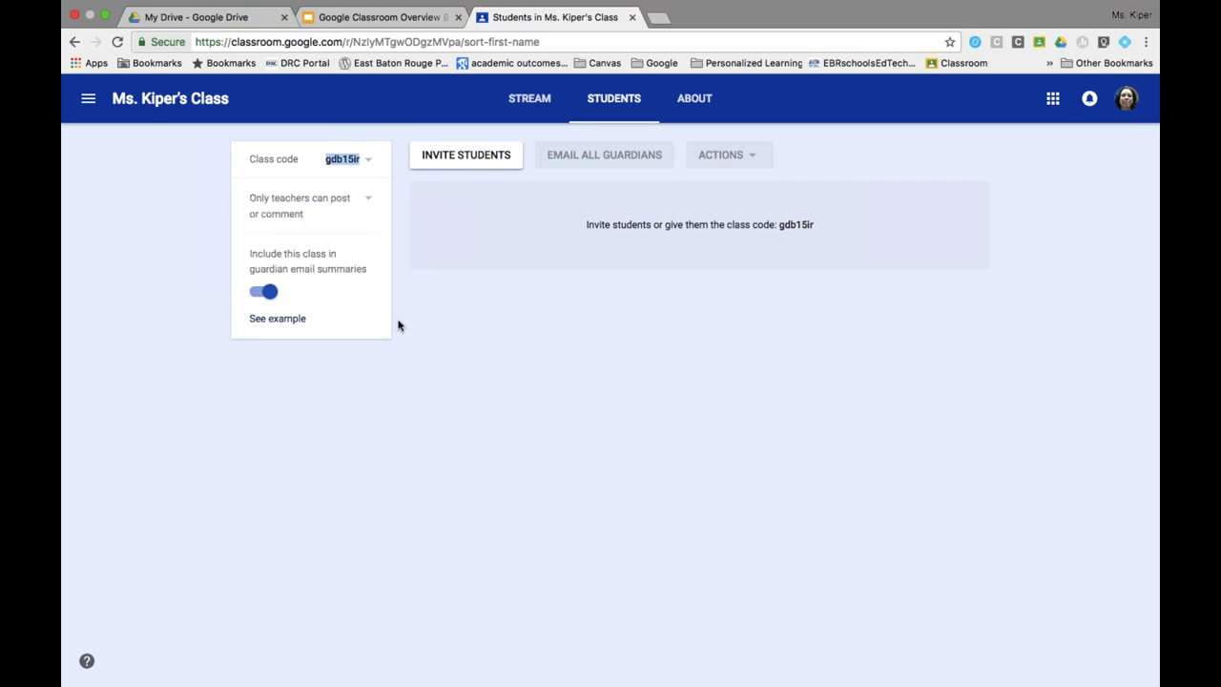
pyautogui.click(371, 204)
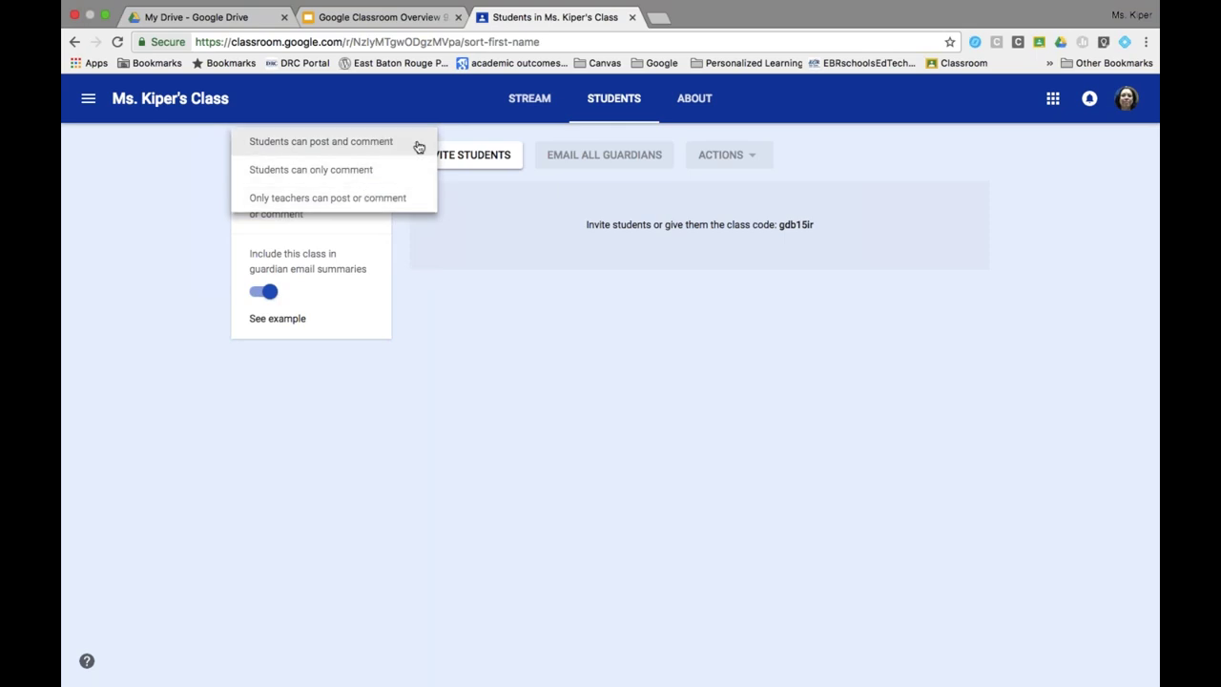
pyautogui.click(416, 207)
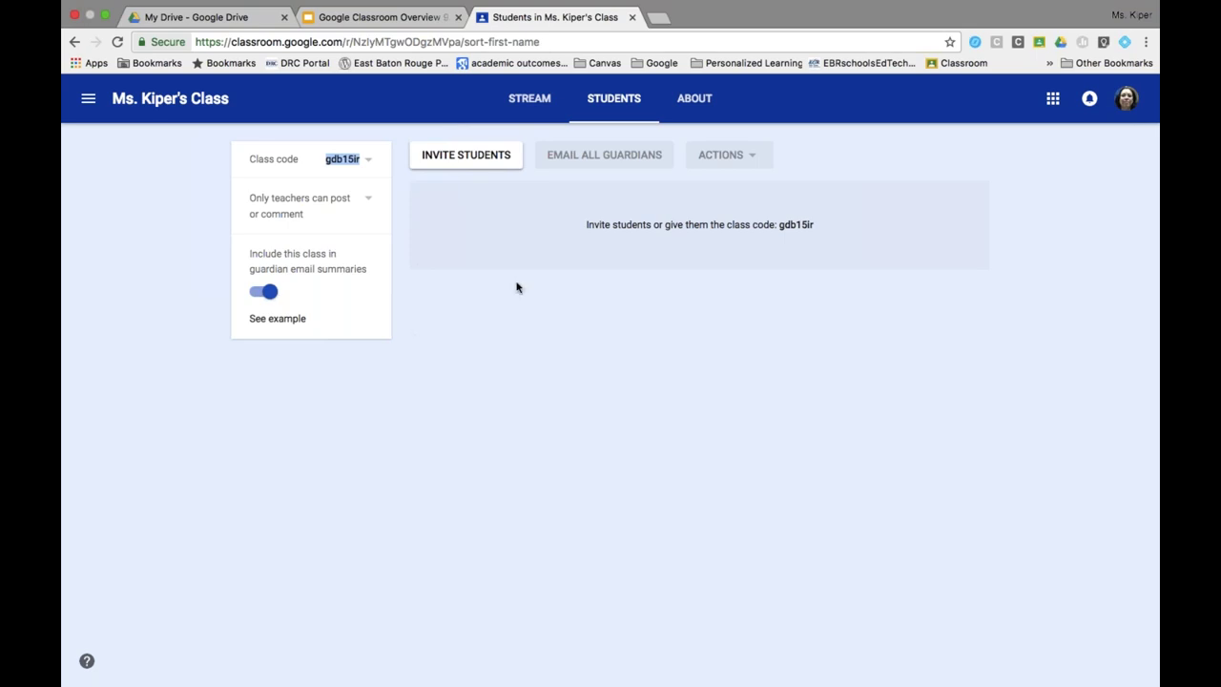
pyautogui.click(530, 99)
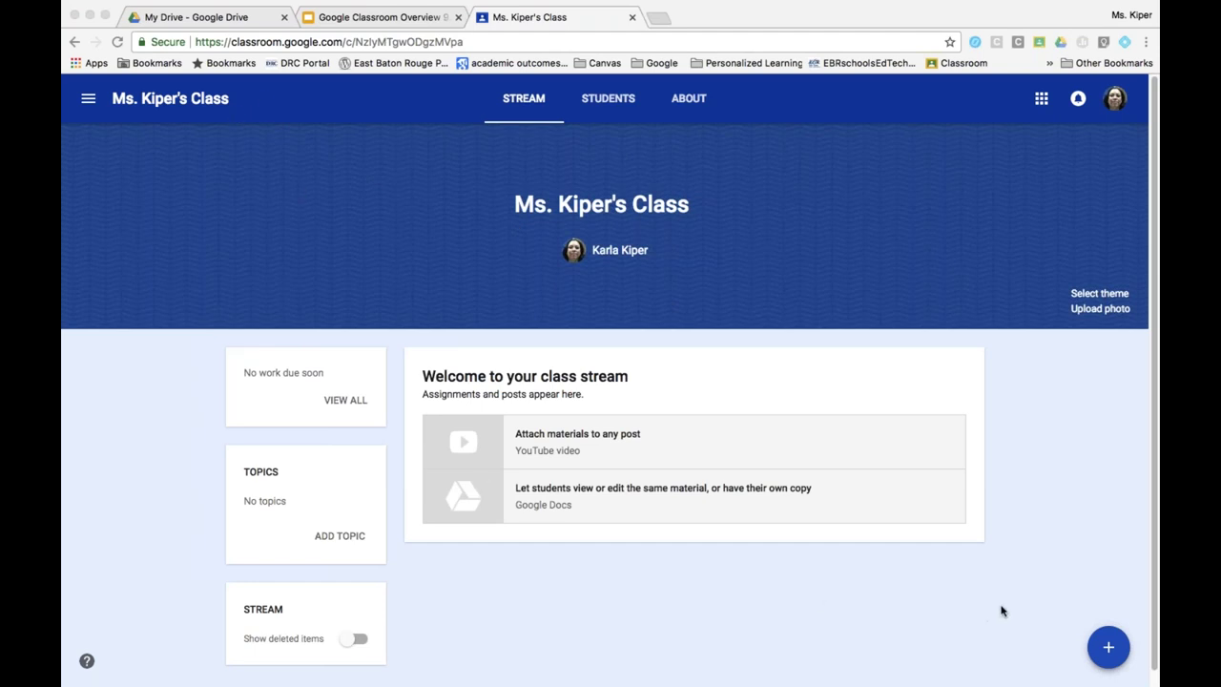
# Expand the stream's + button to show the question, assignment, announcement and reuse options.
pyautogui.click(1106, 651)
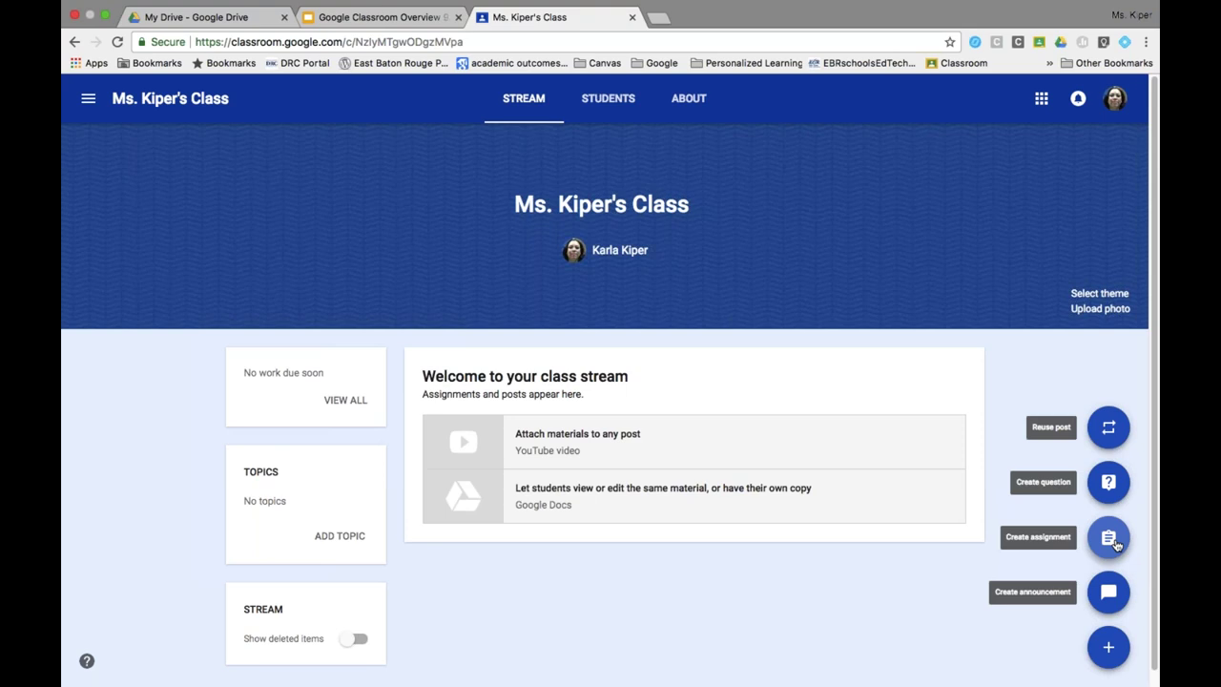
# Create an assignment titled 'Sample Assignment #1' with instructions 'Please complete this assignment'.
pyautogui.click(1108, 537)
pyautogui.doubleClick(708, 241)
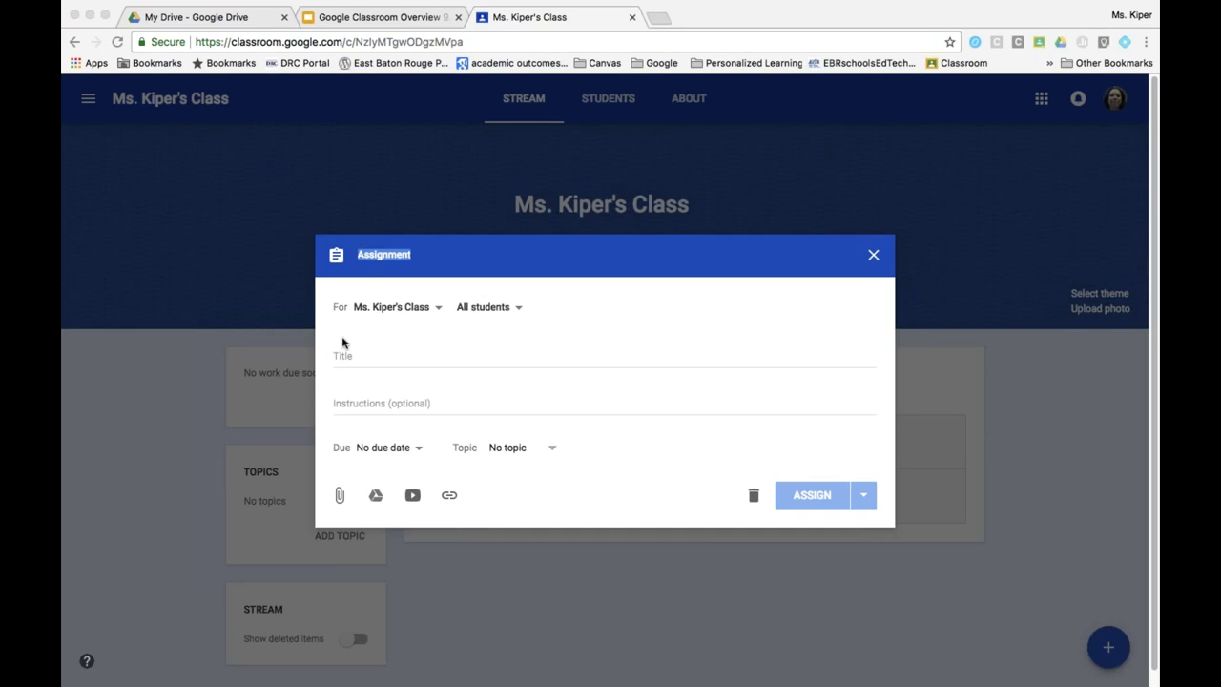
pyautogui.click(362, 361)
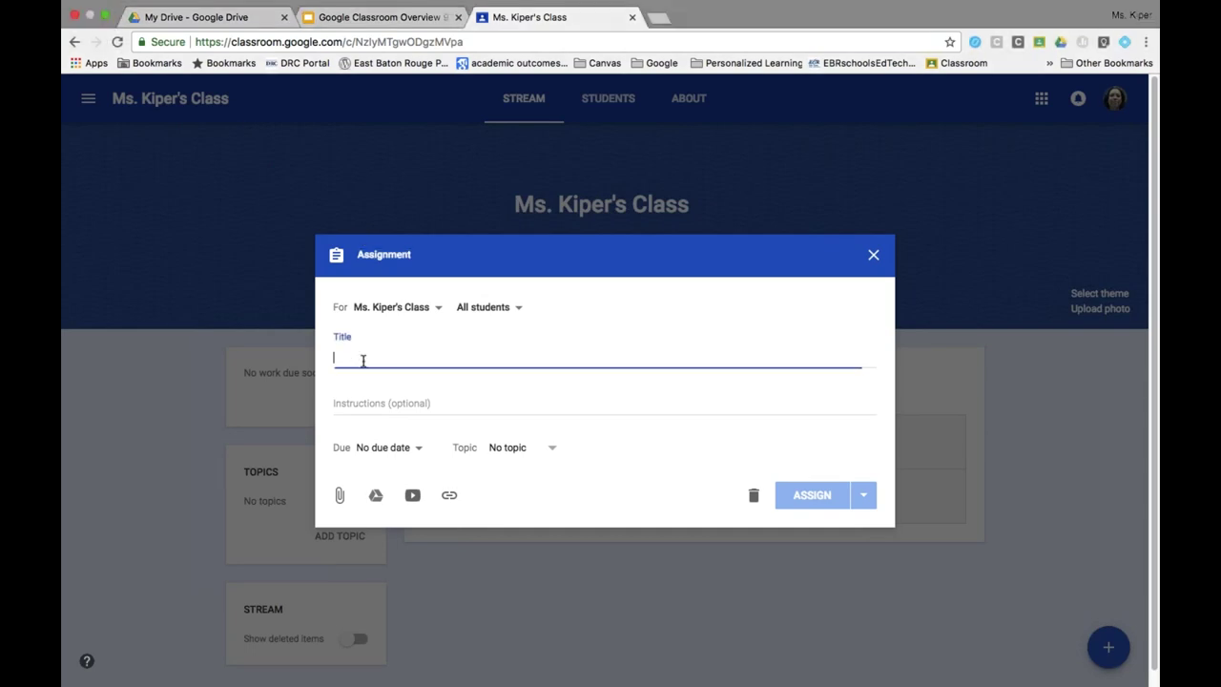
pyautogui.write('Sam')
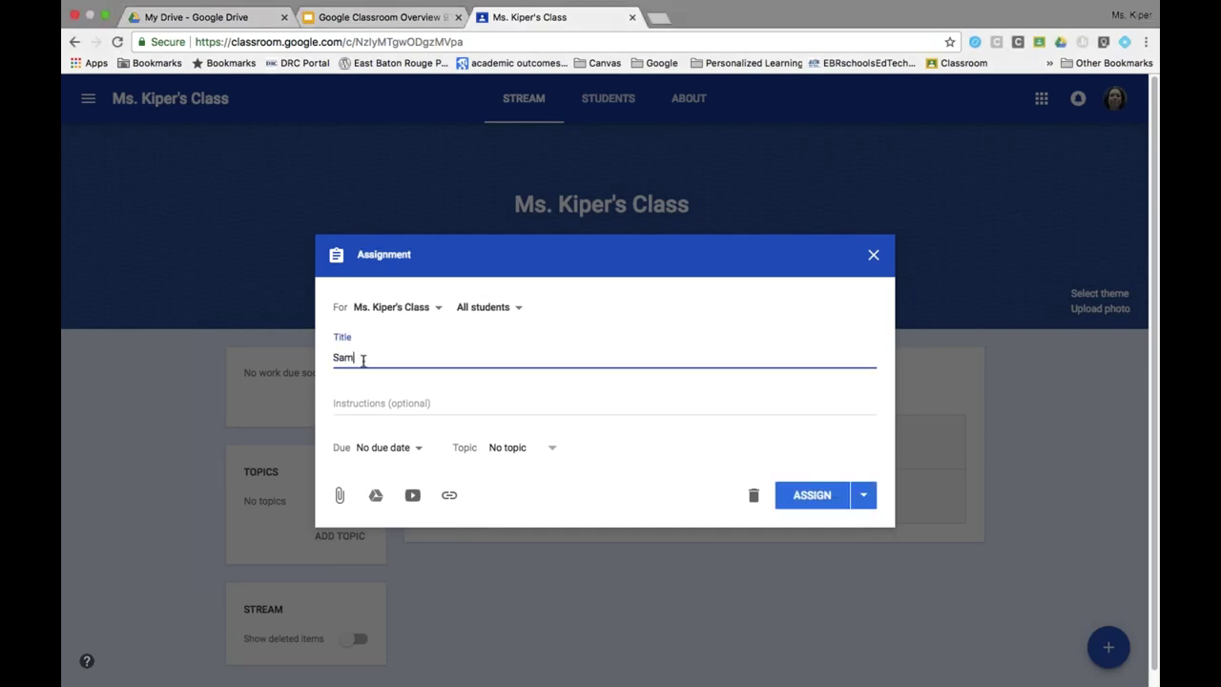
pyautogui.write('ple Assignment #1')
pyautogui.click(369, 407)
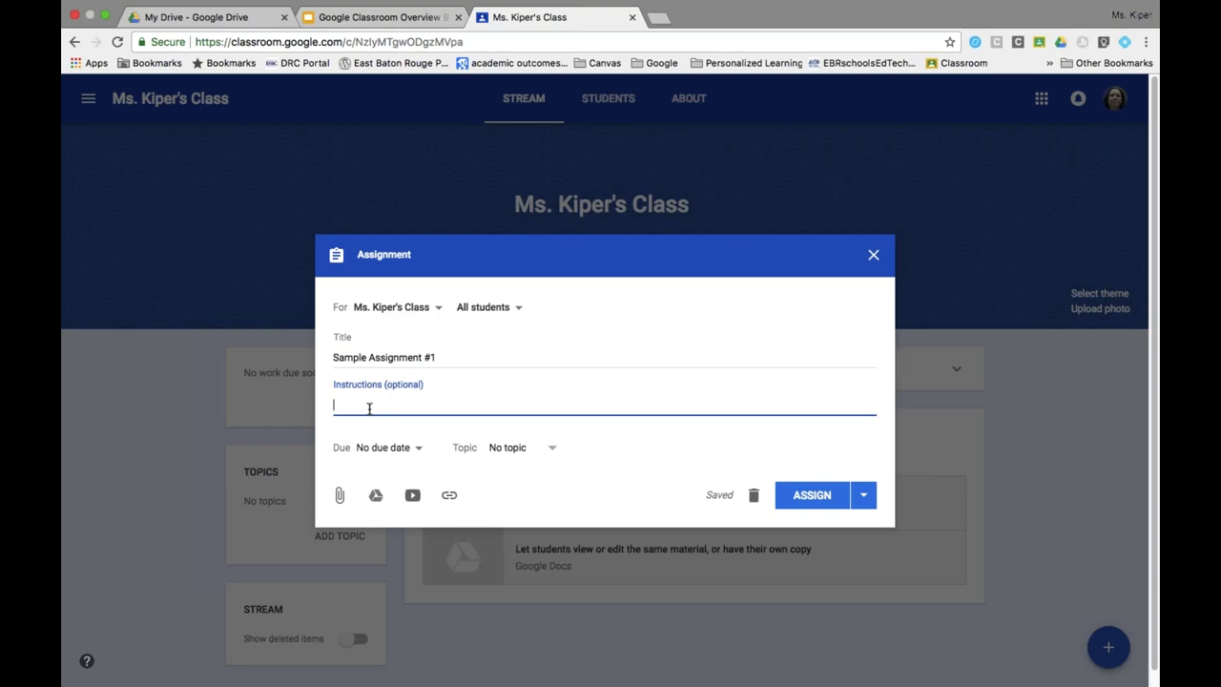
pyautogui.write('Please complete this assignment')
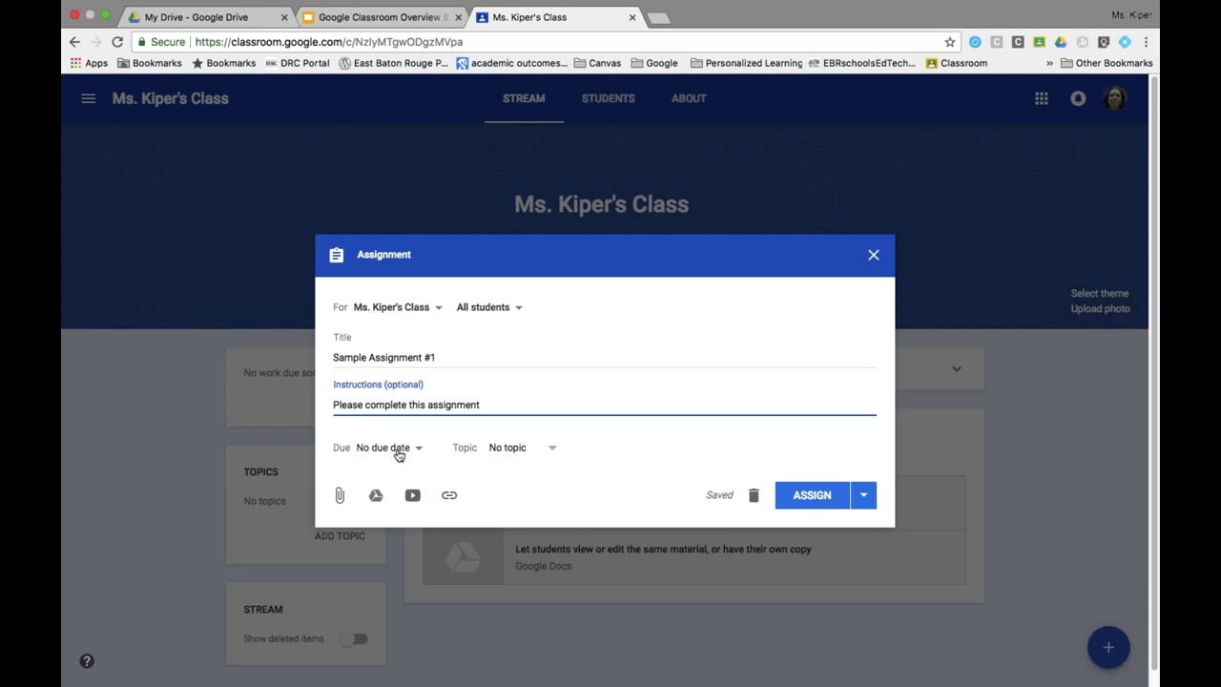
pyautogui.click(399, 449)
# Set the assignment's due date to Sep 14.
pyautogui.click(400, 498)
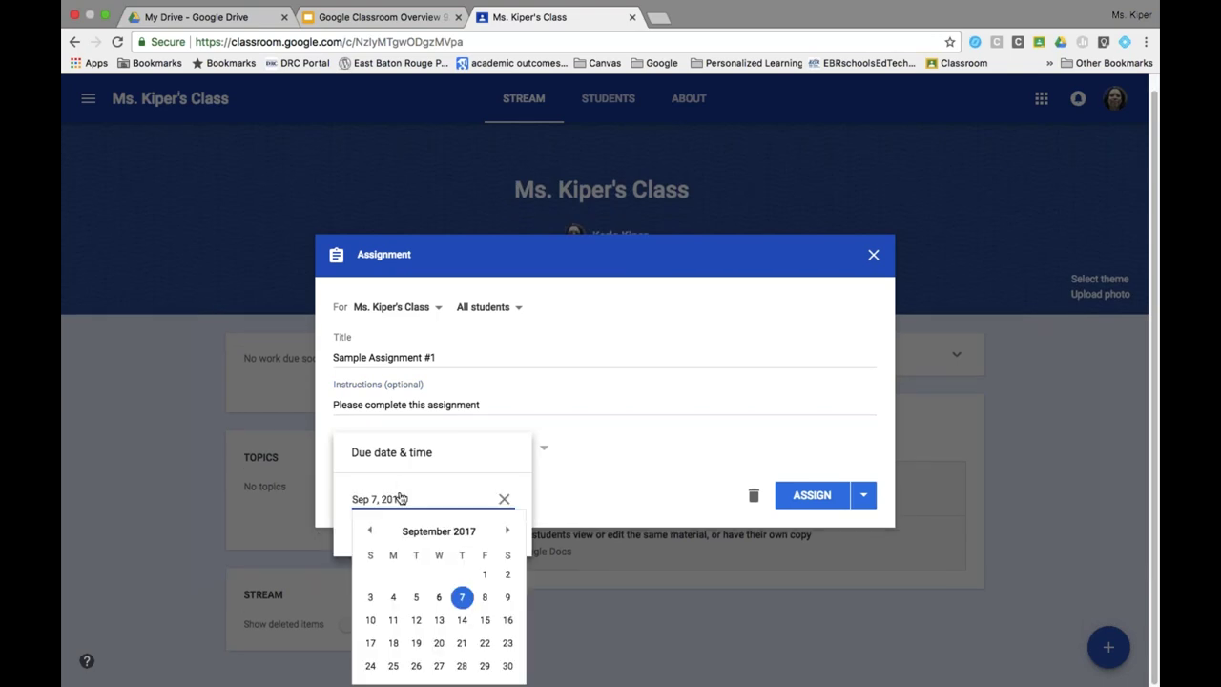
pyautogui.click(462, 620)
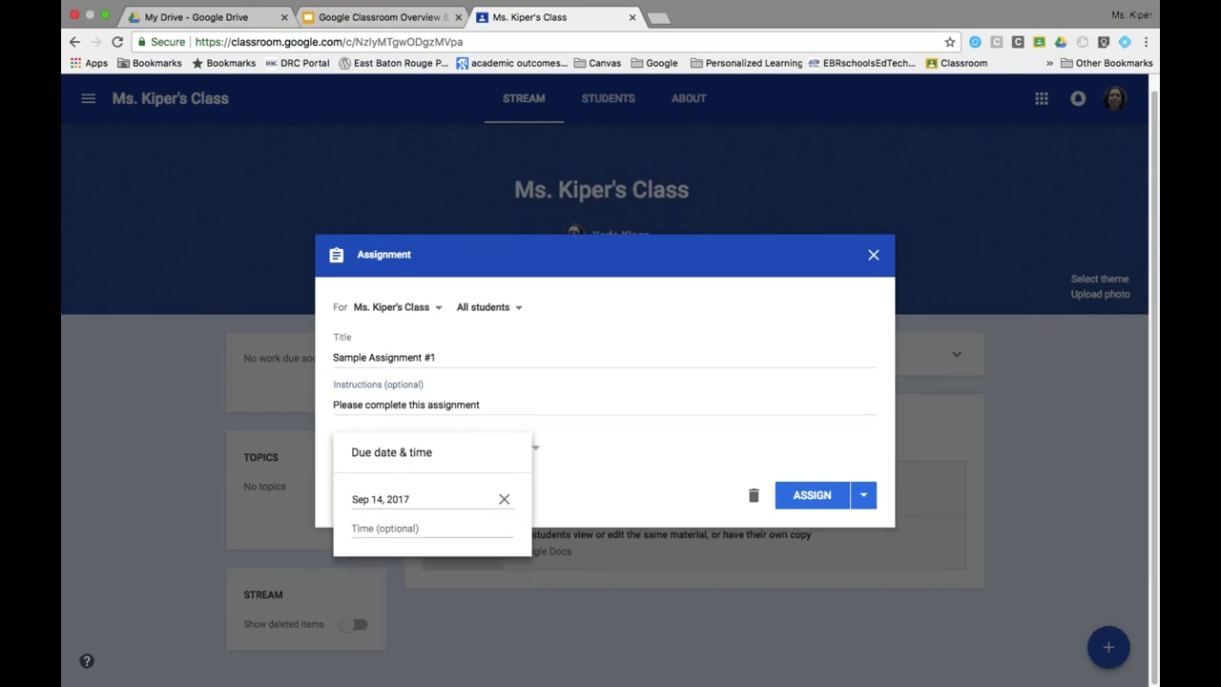
pyautogui.click(550, 512)
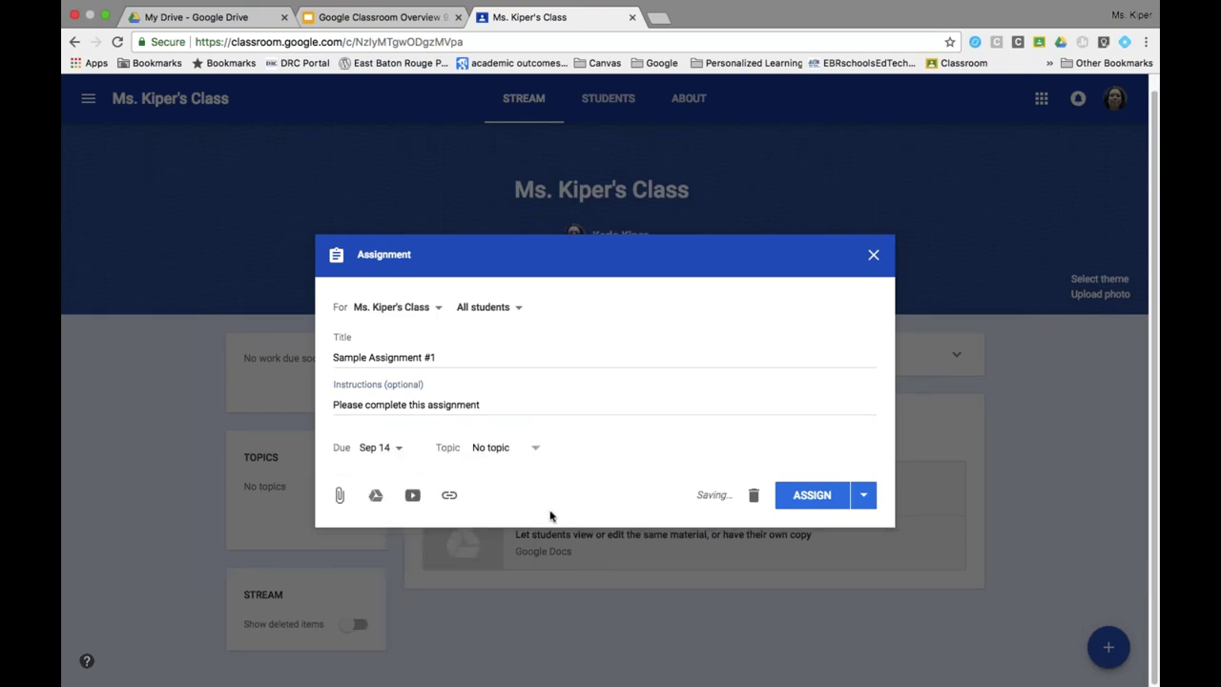
# Create a new topic 'Bell Ringers' and assign it to the assignment.
pyautogui.click(537, 449)
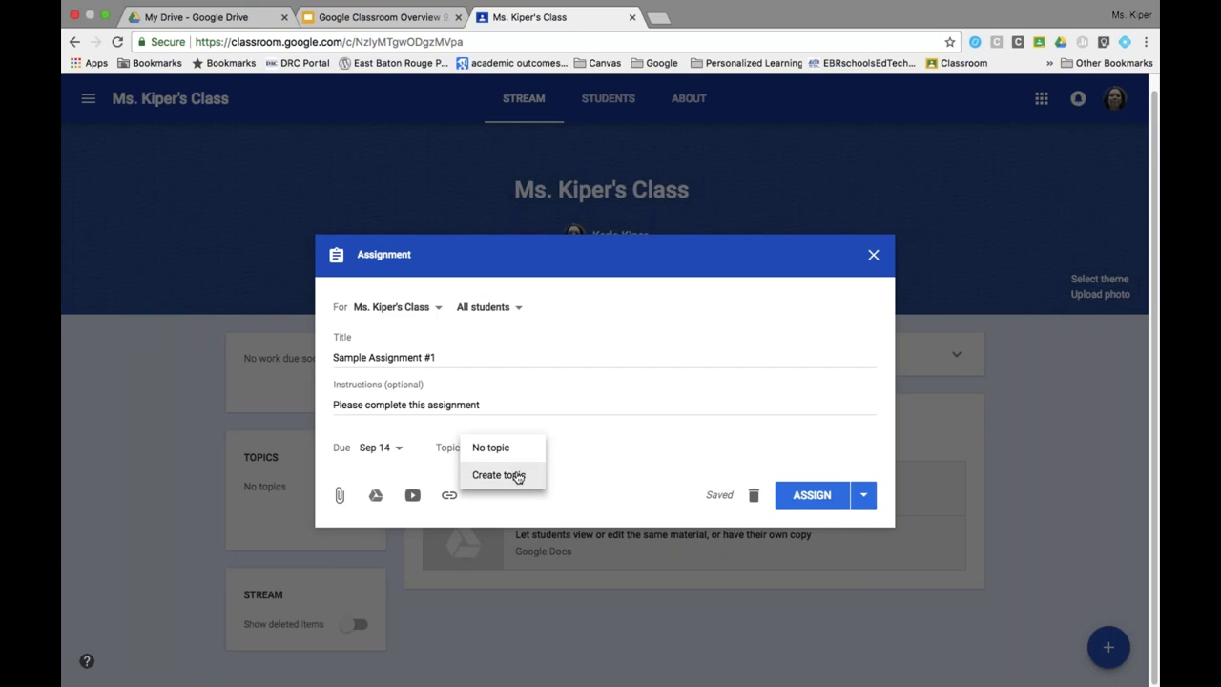
pyautogui.click(517, 477)
pyautogui.write('Home')
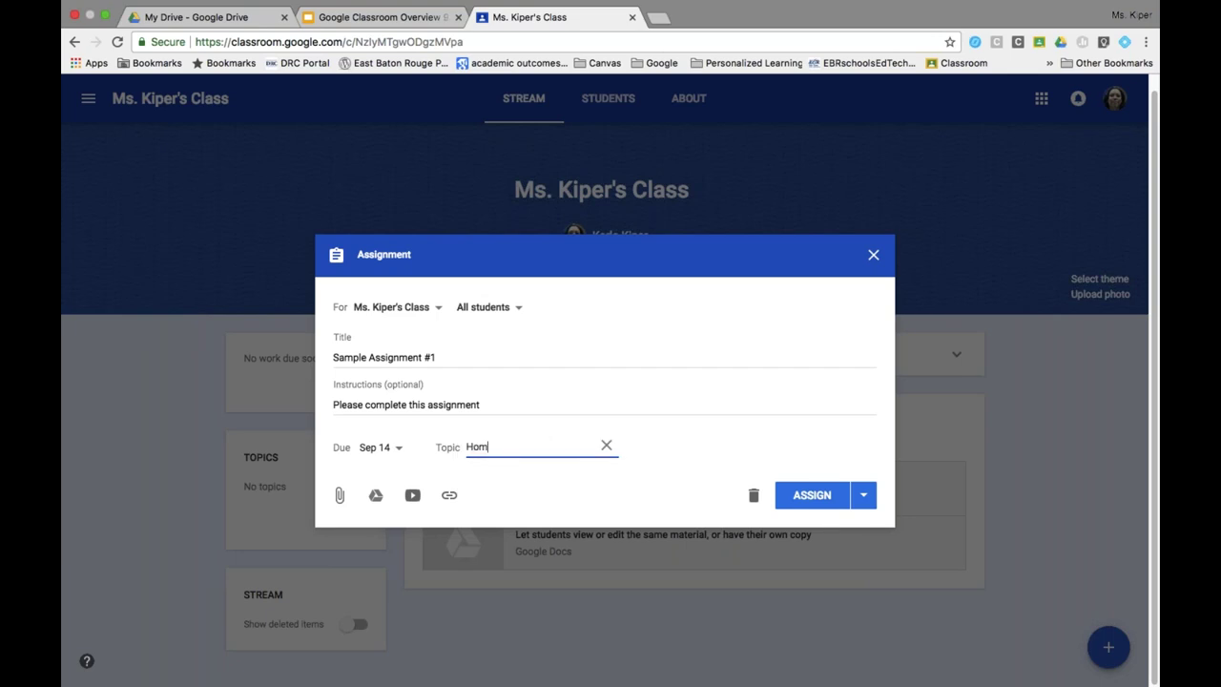
pyautogui.press('BackSpace')
pyautogui.press('BackSpace')
pyautogui.press('BackSpace')
pyautogui.press('BackSpace')
pyautogui.write('Bell Ringers')
pyautogui.click(528, 489)
# Keep the assignment going to All students.
pyautogui.click(520, 309)
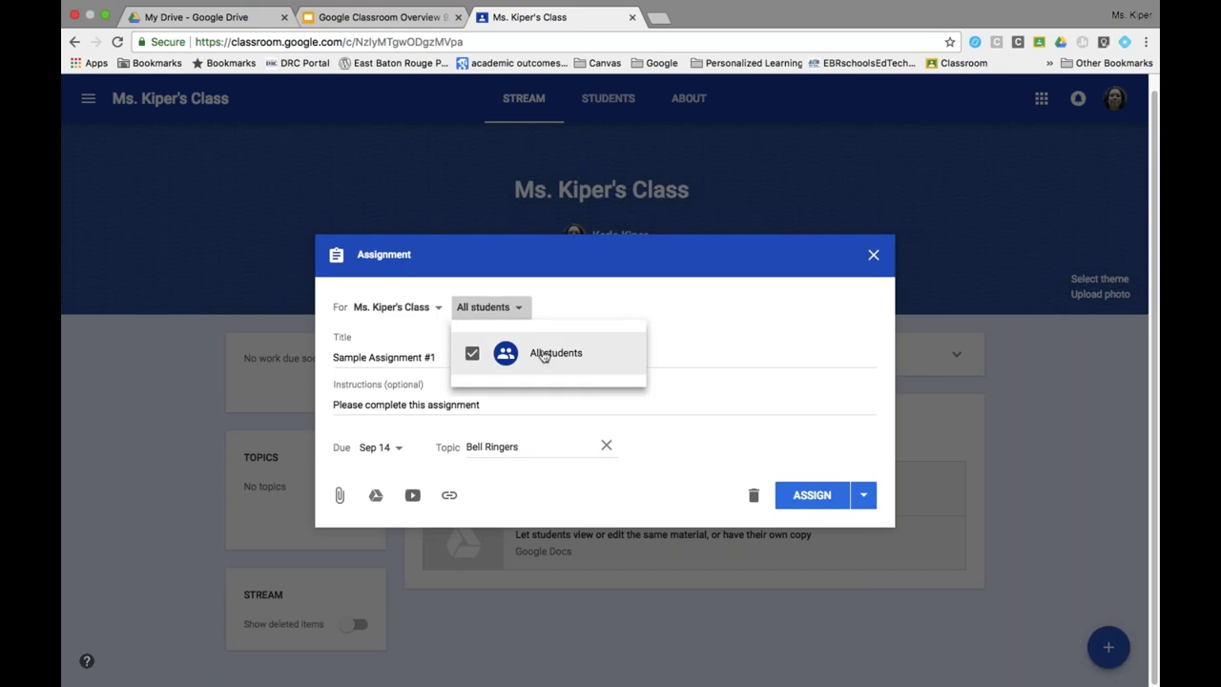
pyautogui.click(557, 319)
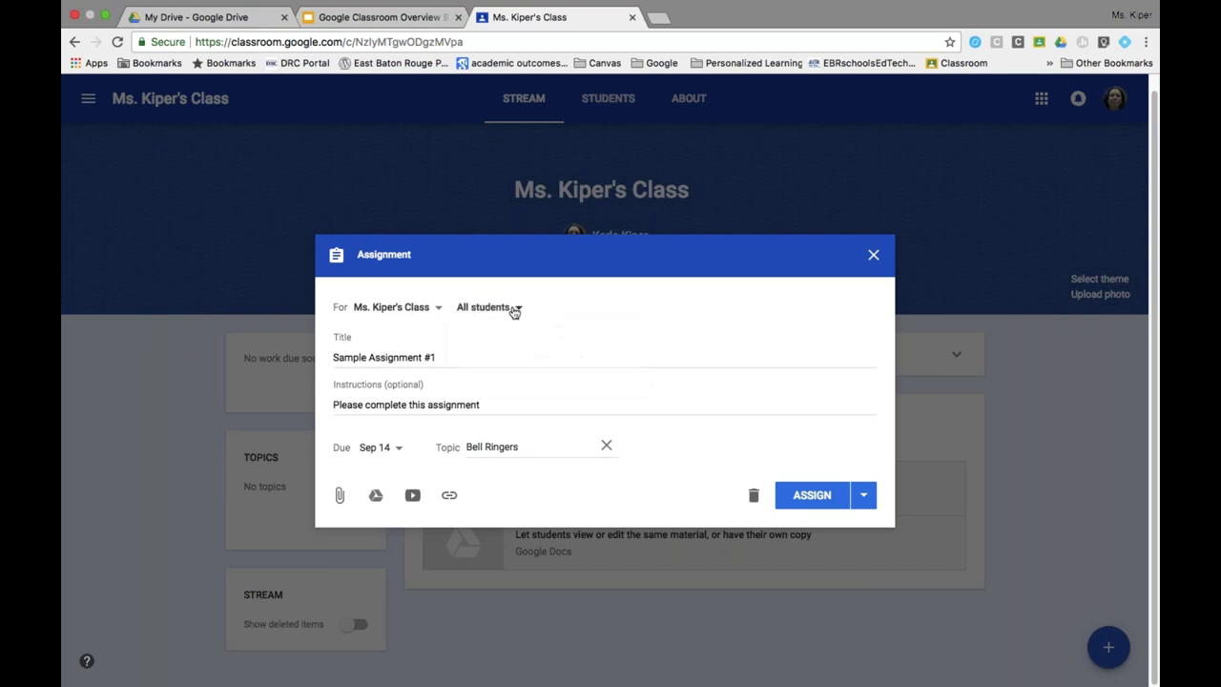
pyautogui.click(512, 311)
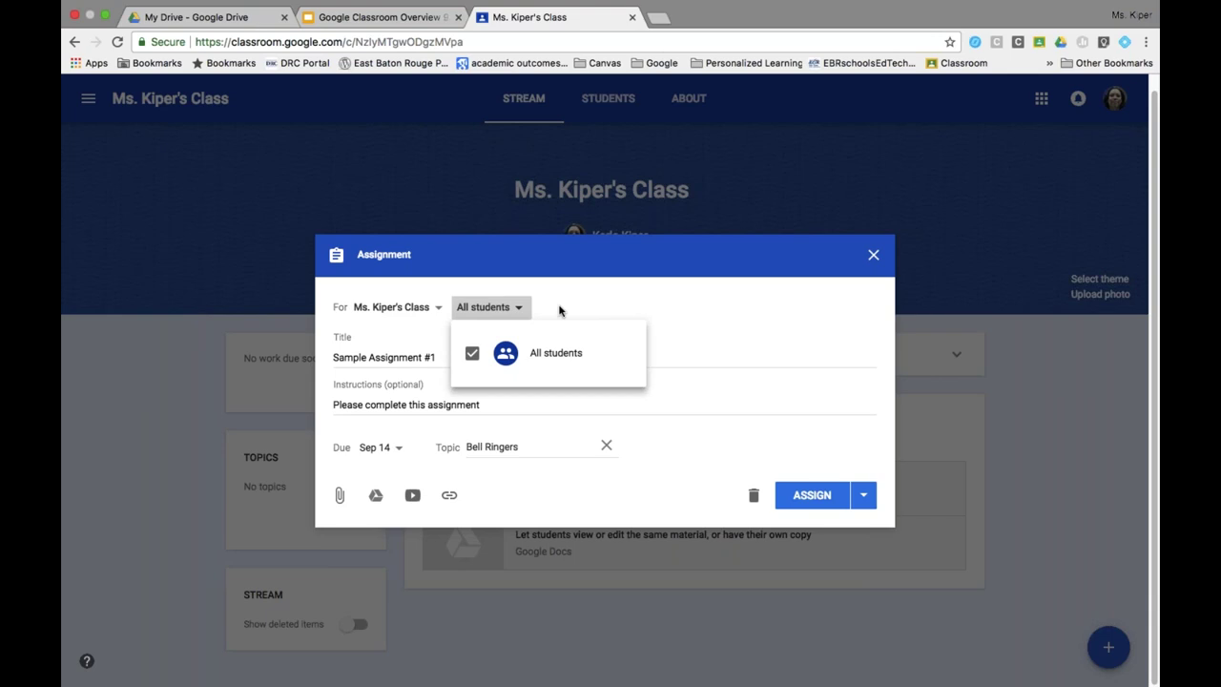
pyautogui.click(602, 306)
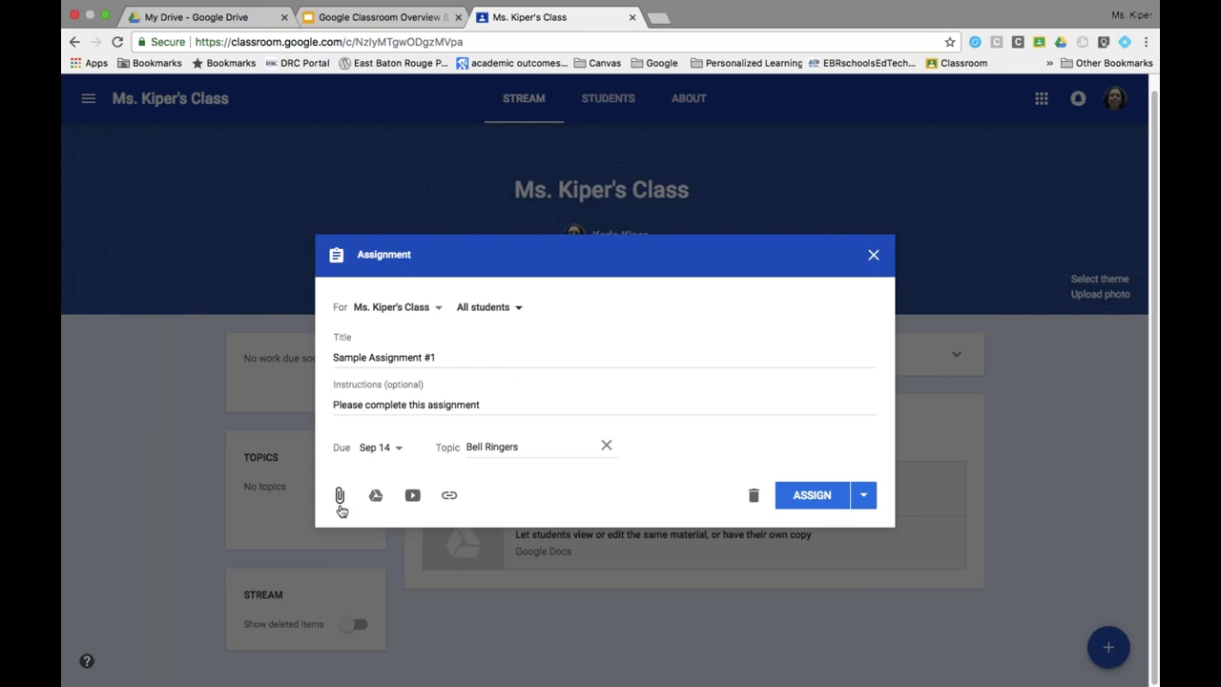
# Attach 'Math in the Google Classroom 2017-2018' from My Drive > 2017-2018 PD Presentations > Google Classroom Overview.
pyautogui.click(339, 497)
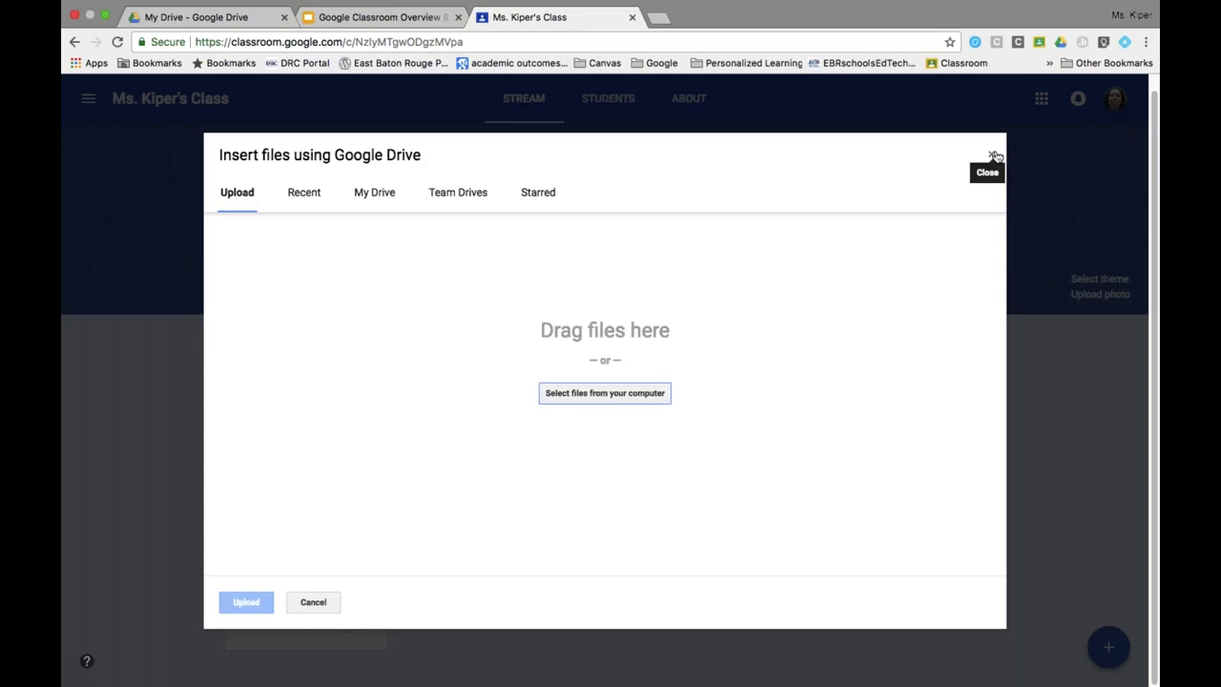
pyautogui.click(990, 156)
pyautogui.click(376, 497)
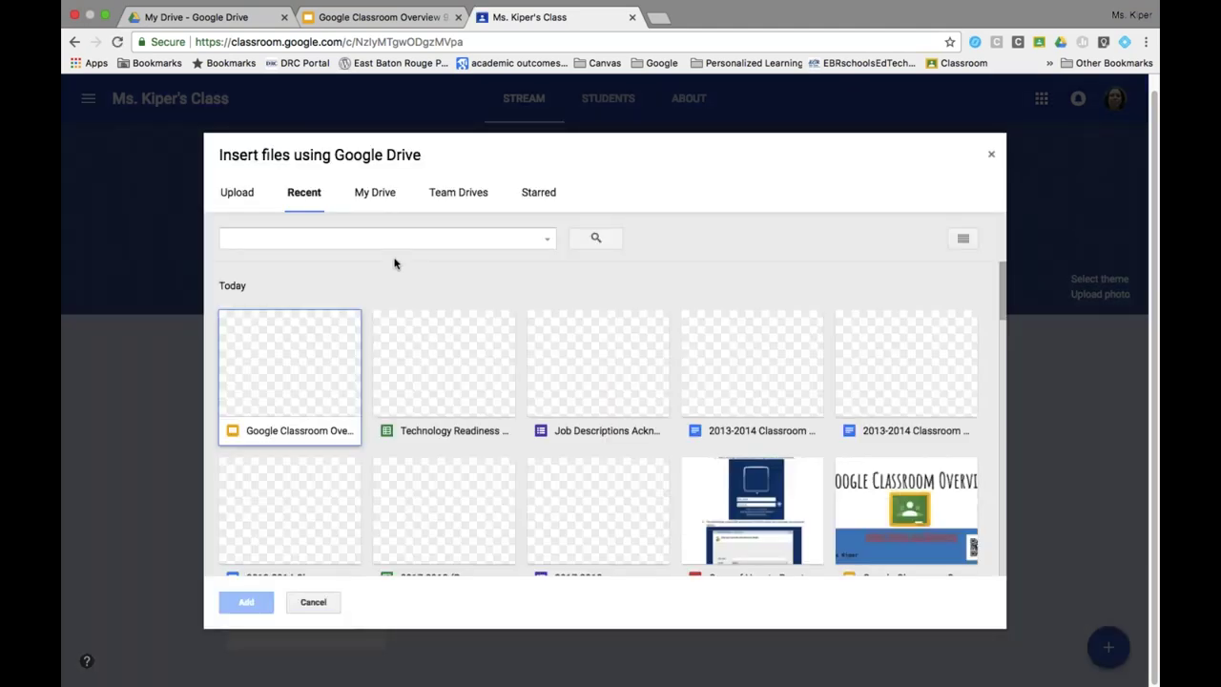
pyautogui.click(379, 193)
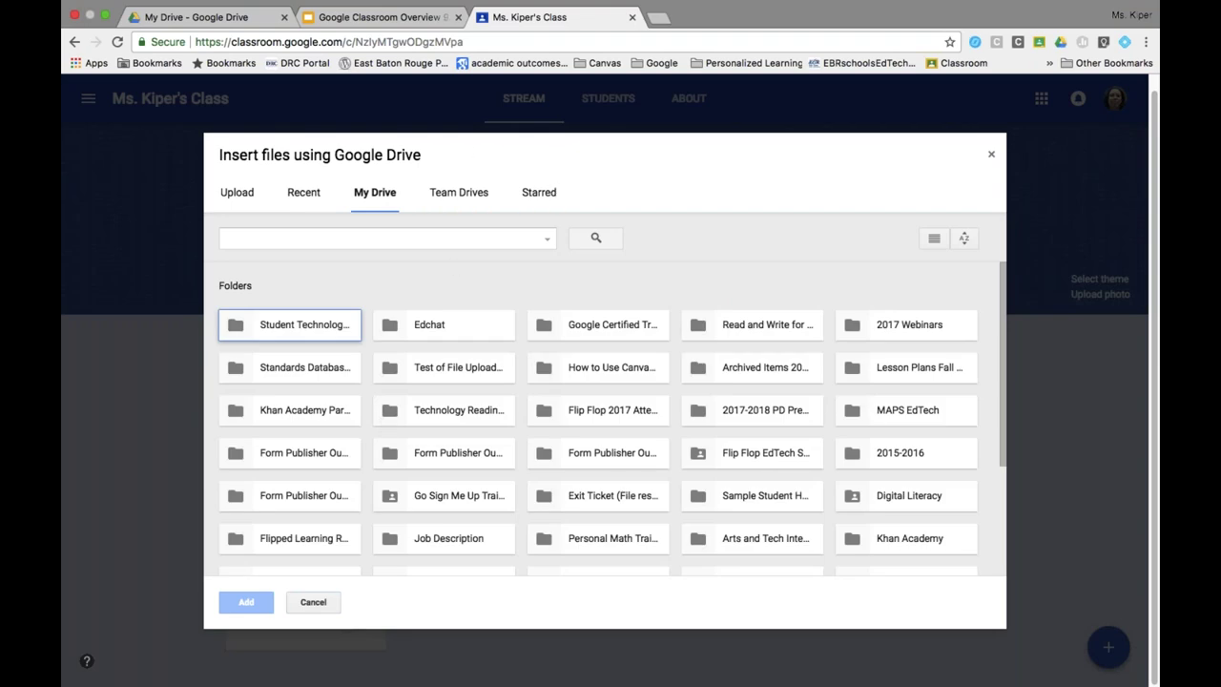
pyautogui.scroll(-4, 423, 404)
pyautogui.scroll(3, 424, 406)
pyautogui.scroll(1, 425, 405)
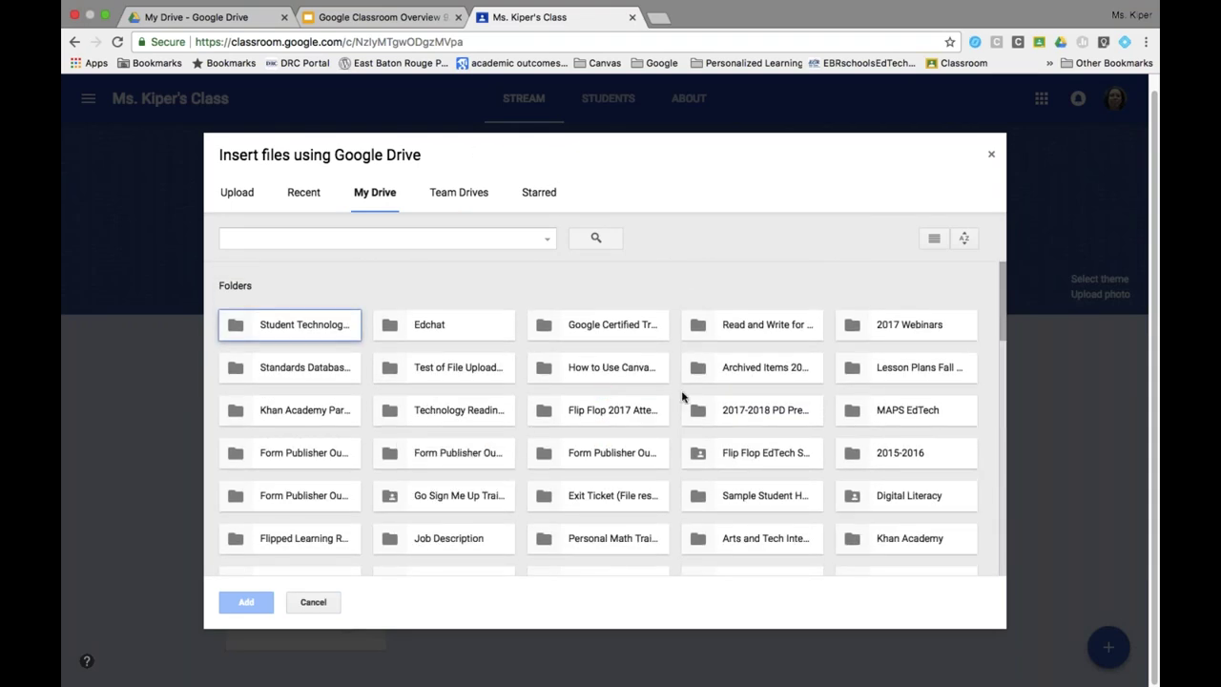
pyautogui.doubleClick(738, 414)
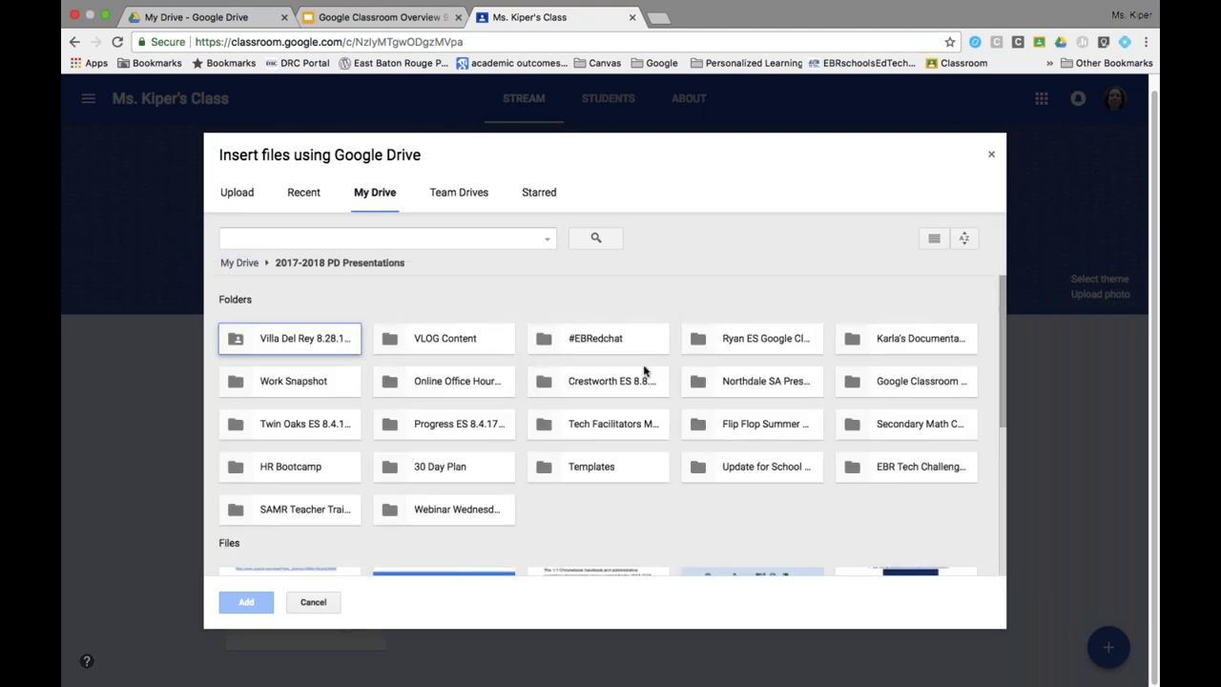
pyautogui.doubleClick(909, 380)
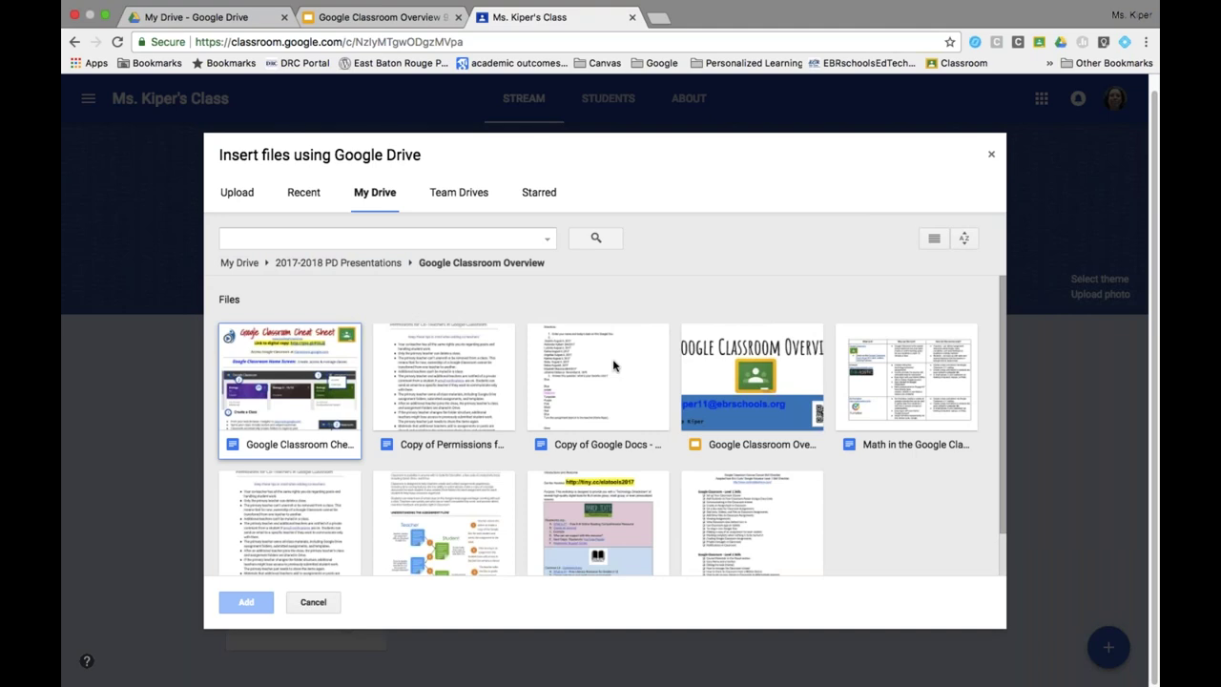
pyautogui.click(880, 404)
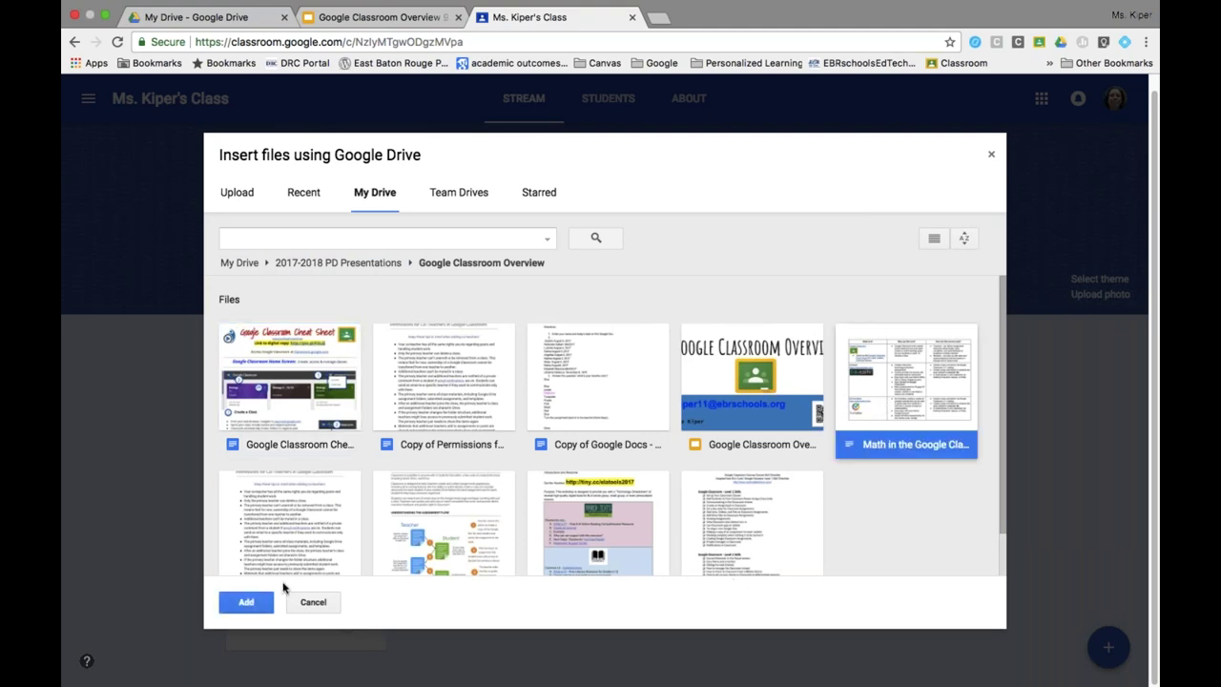
pyautogui.click(250, 602)
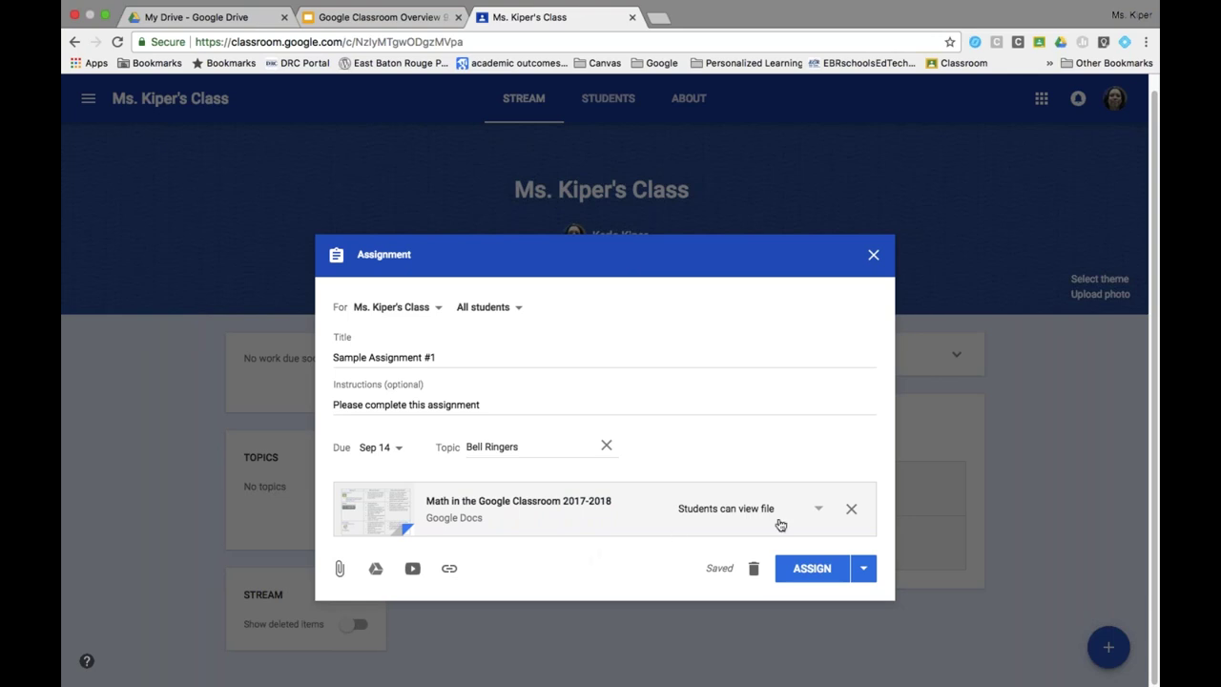
# Set the attached document's sharing to 'Make a copy for each student'.
pyautogui.click(821, 510)
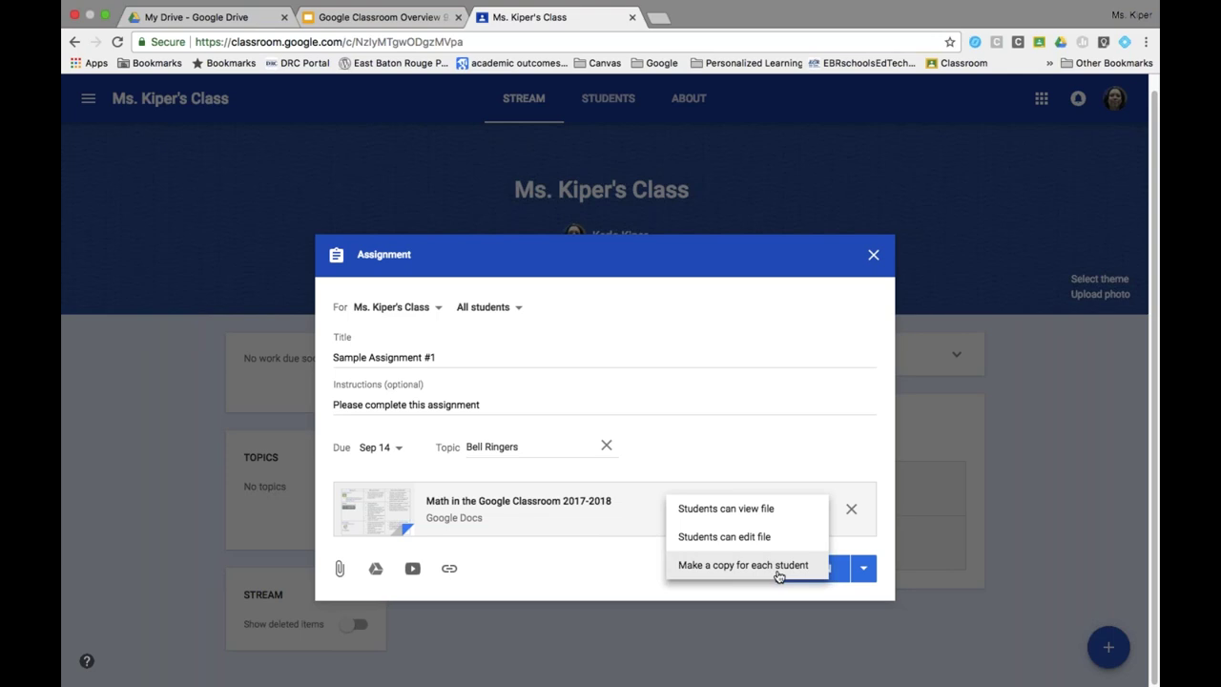
pyautogui.click(778, 568)
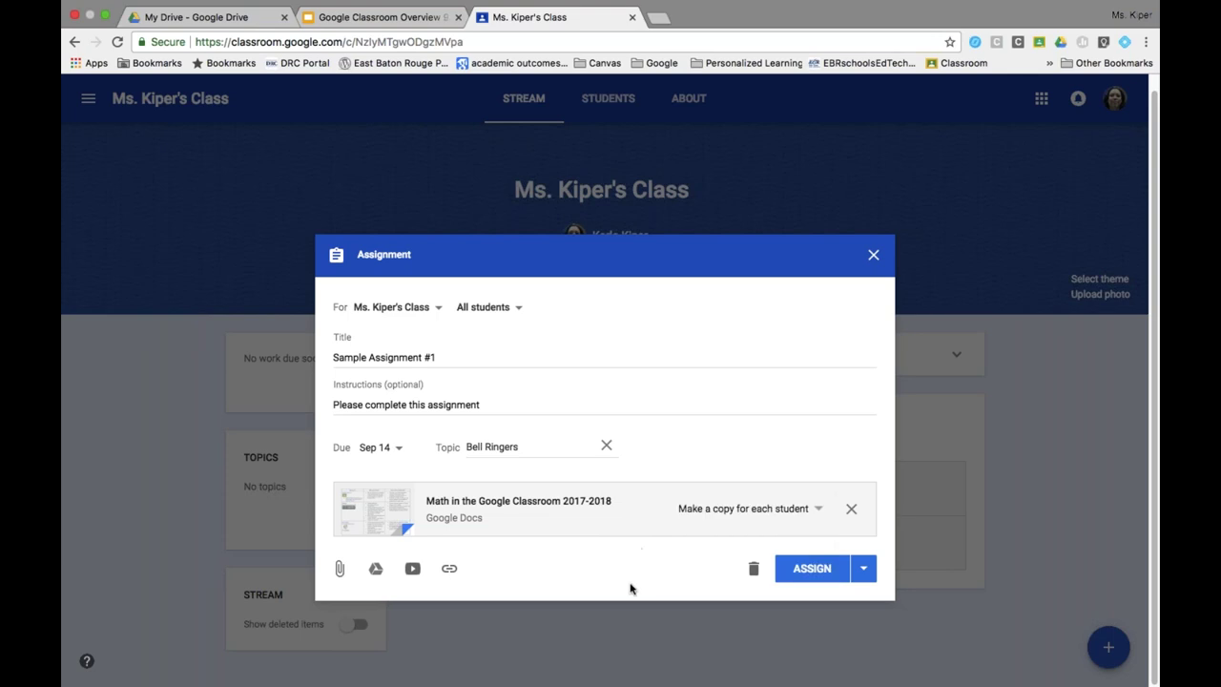
pyautogui.click(413, 569)
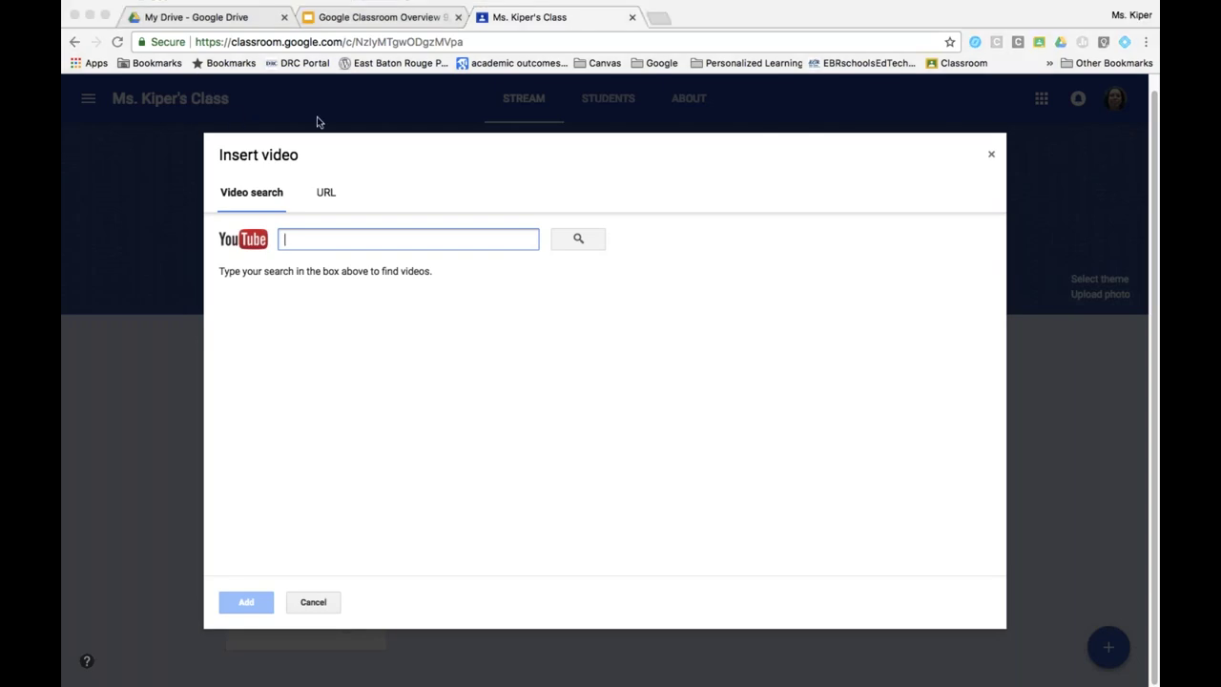
# Search YouTube for 'google classroom' and attach the first result video.
pyautogui.click(324, 238)
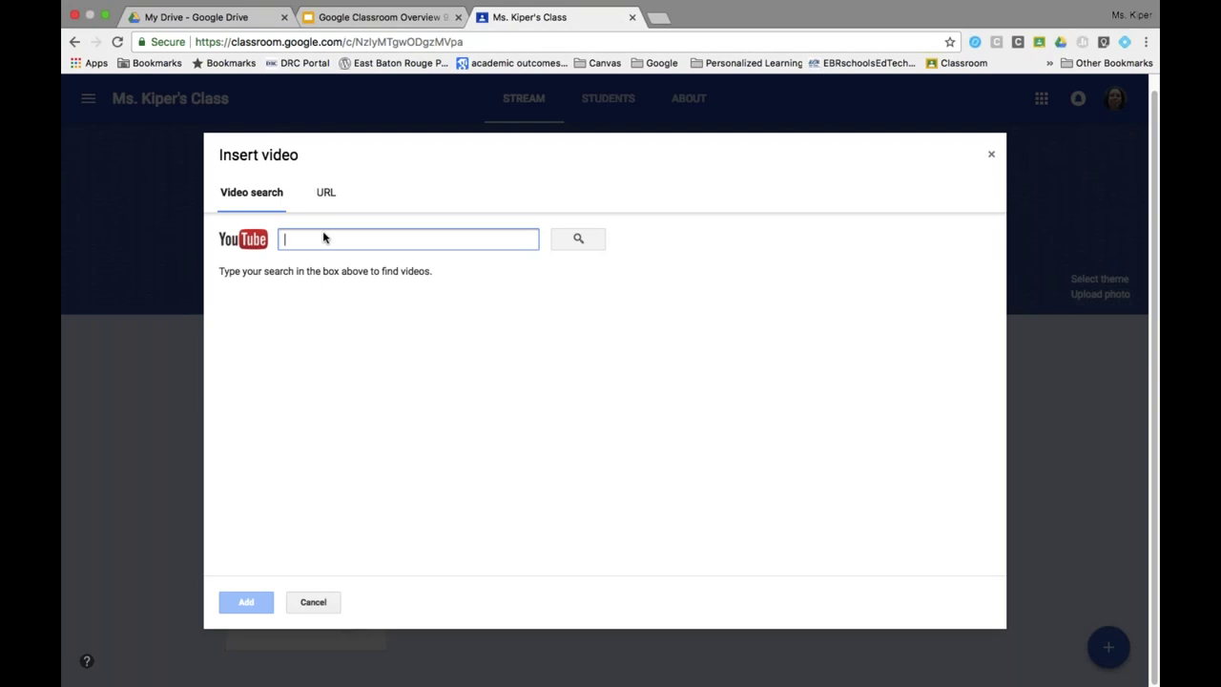
pyautogui.write('google ')
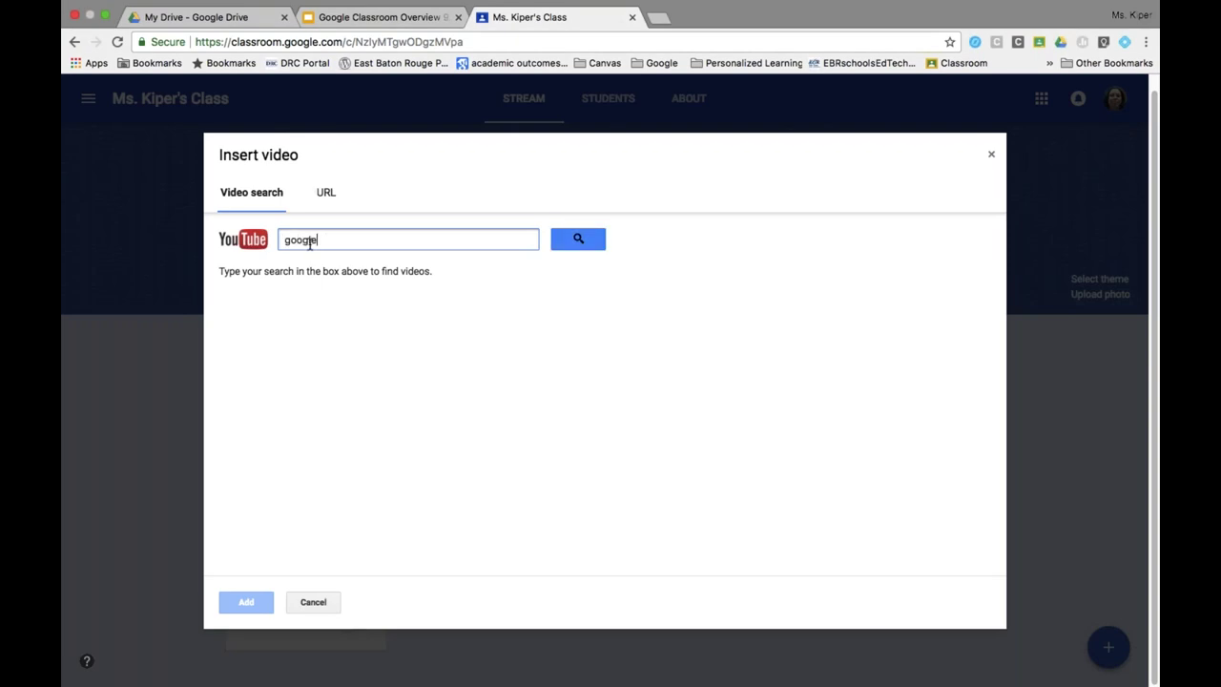
pyautogui.write('classroom')
pyautogui.press('Return')
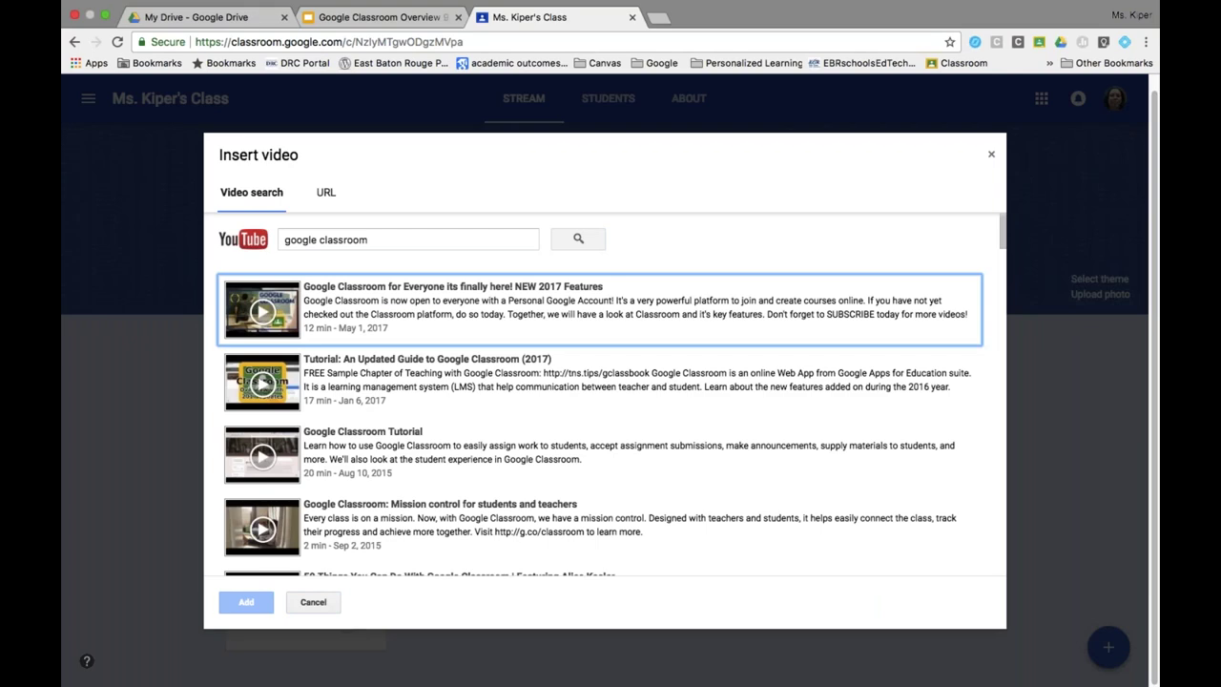
pyautogui.click(390, 313)
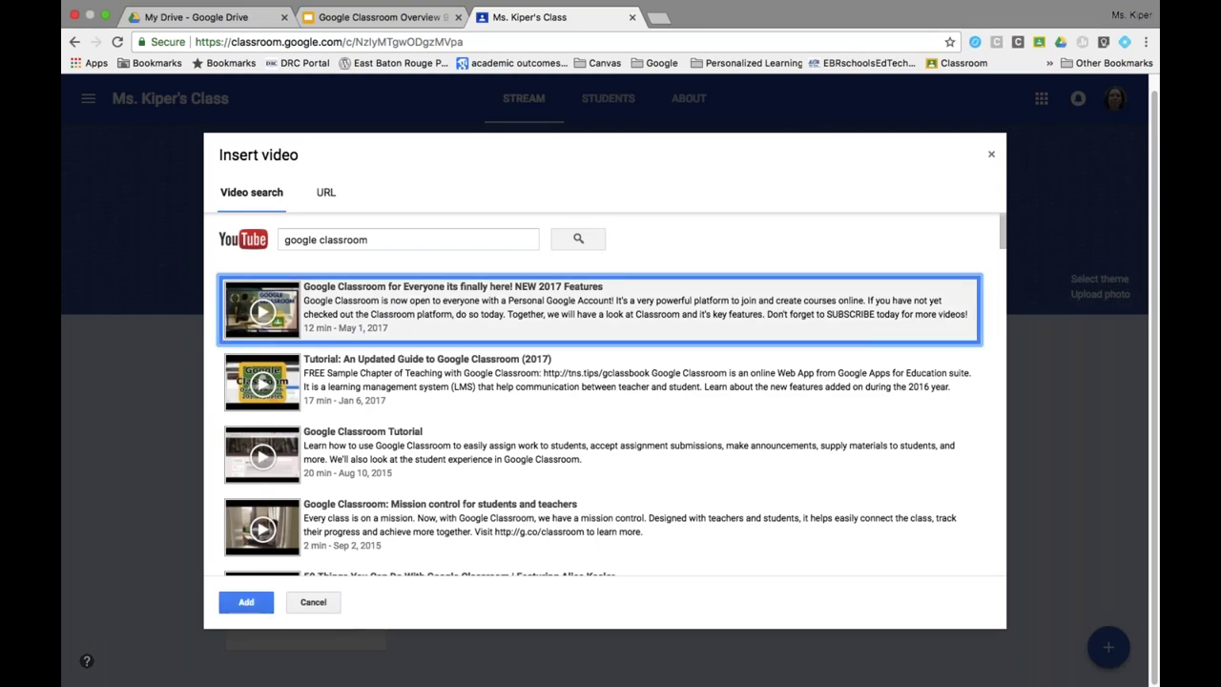
pyautogui.click(246, 602)
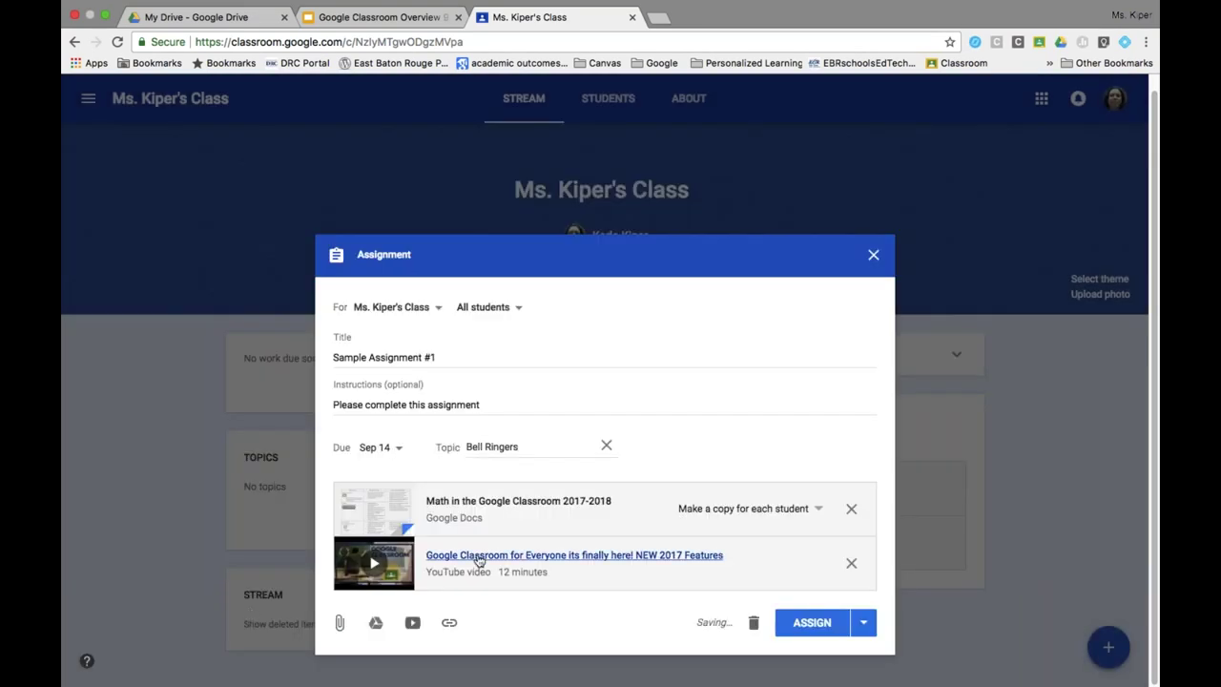
pyautogui.click(450, 625)
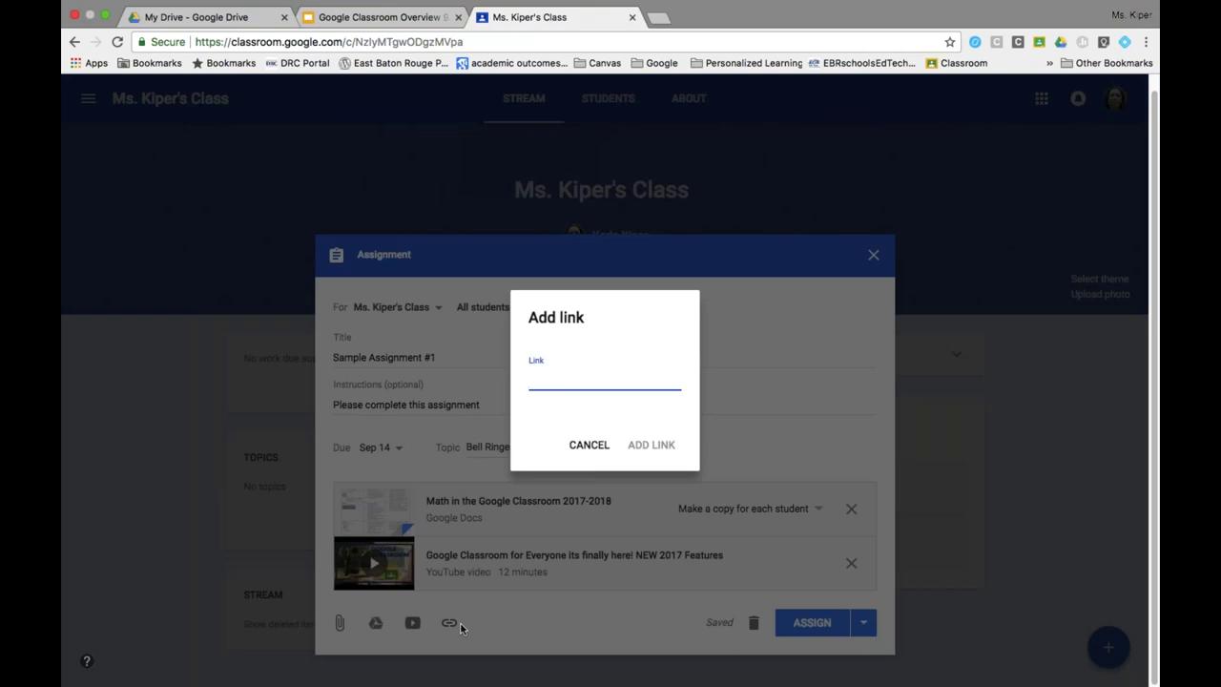
pyautogui.write('https://')
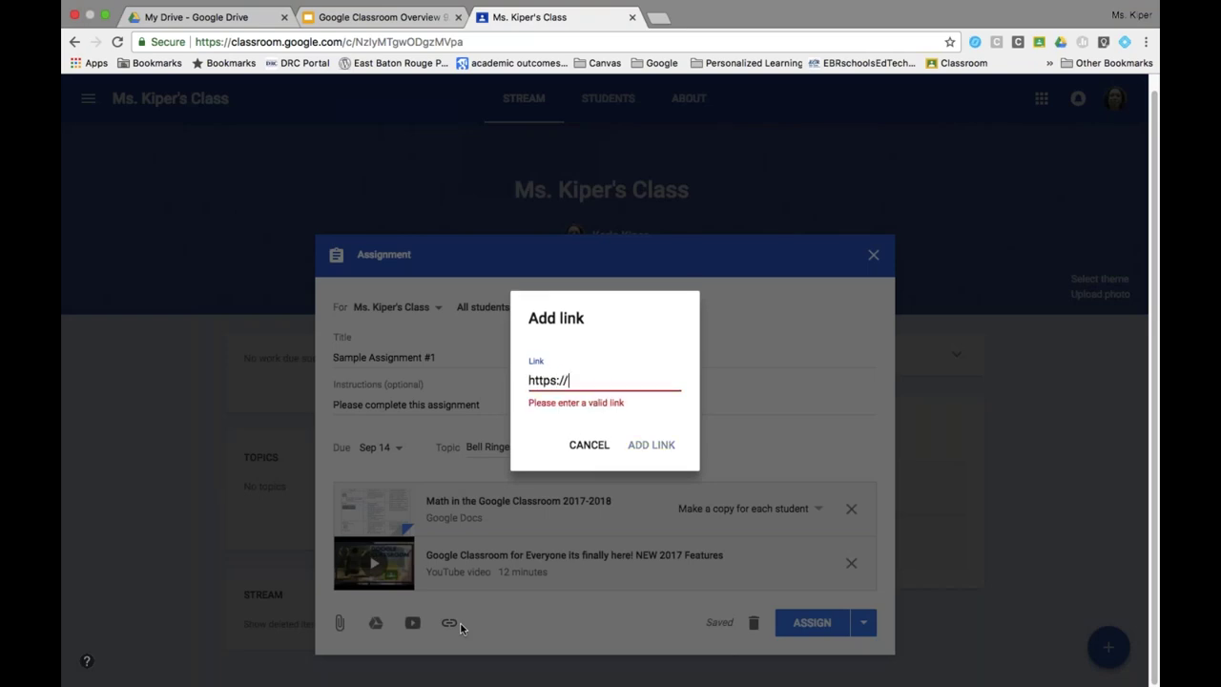
pyautogui.write('classroo,')
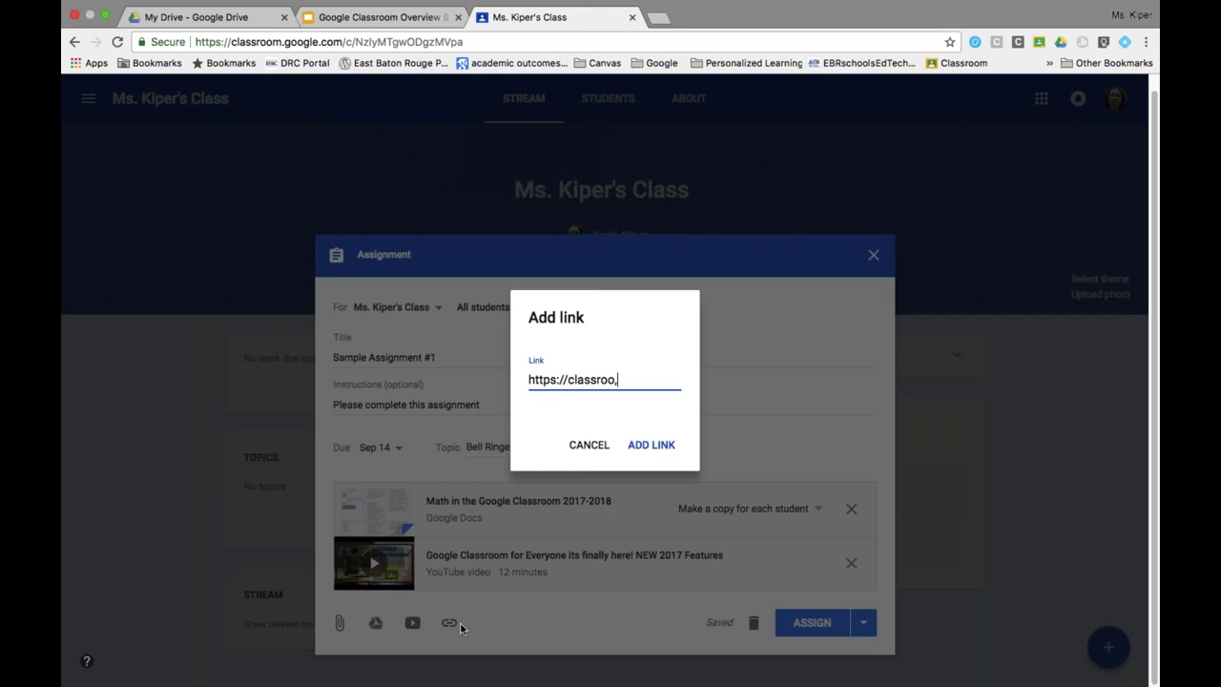
pyautogui.press('BackSpace')
pyautogui.write('m.google.com')
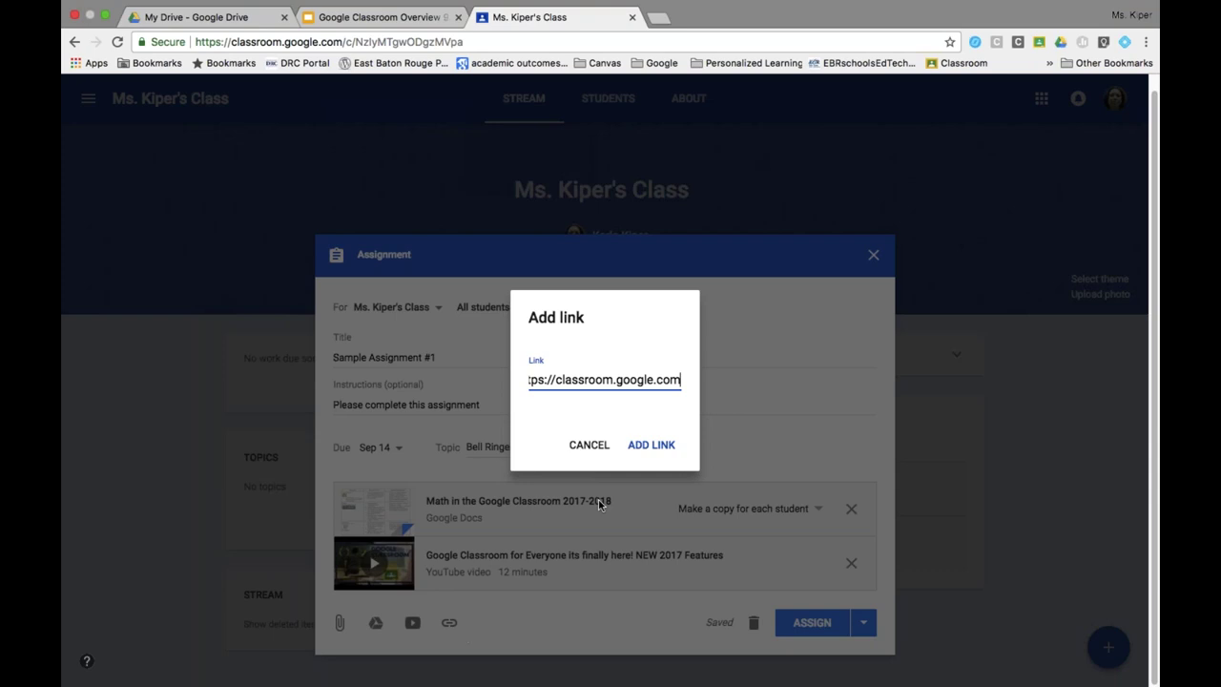
pyautogui.press('Return')
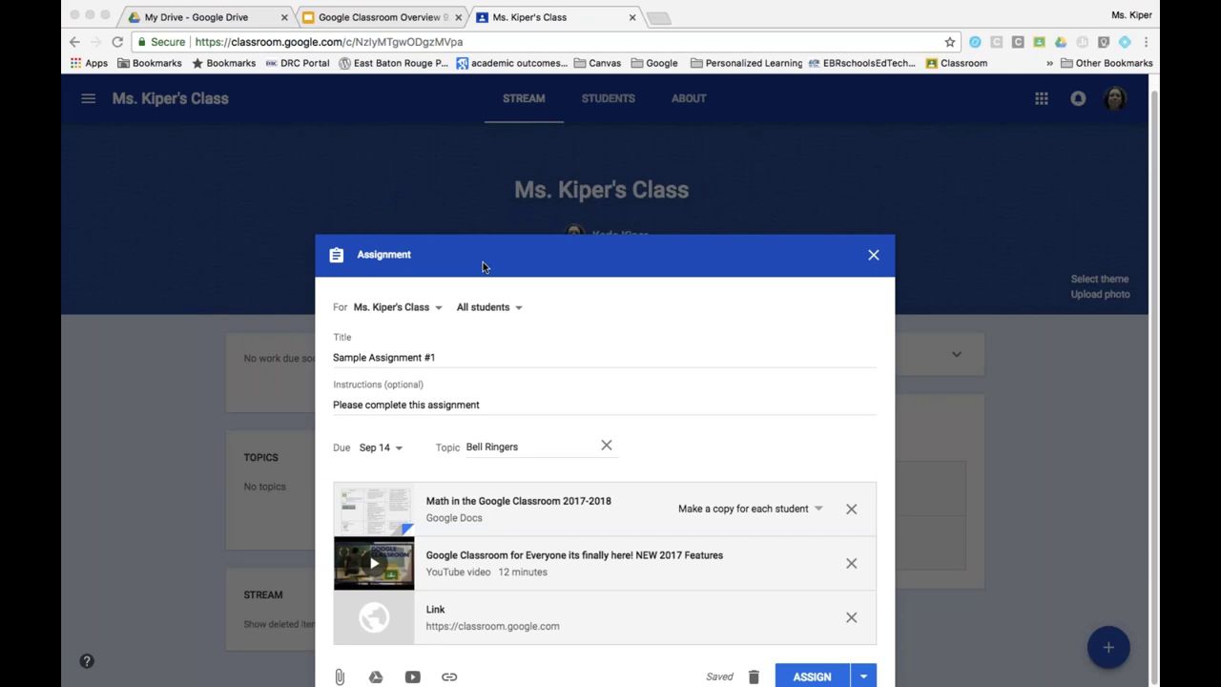
pyautogui.click(456, 238)
pyautogui.tripleClick(456, 237)
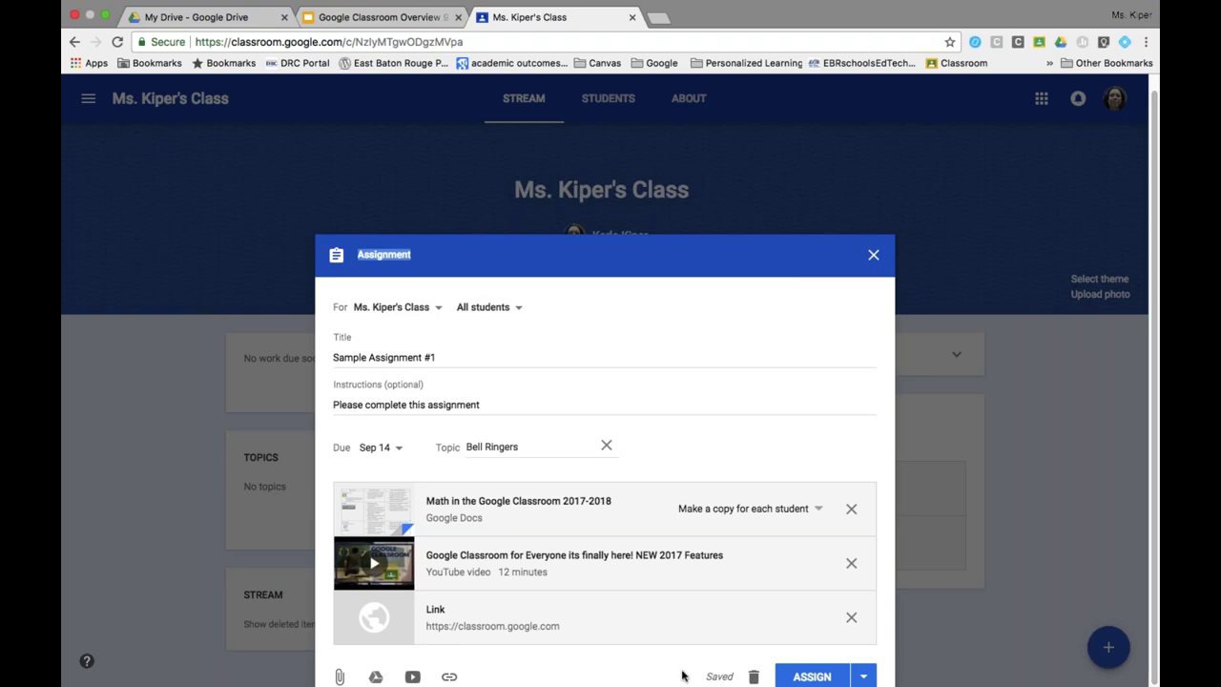
# Post the assignment to the class now, after backing out of scheduling.
pyautogui.click(863, 677)
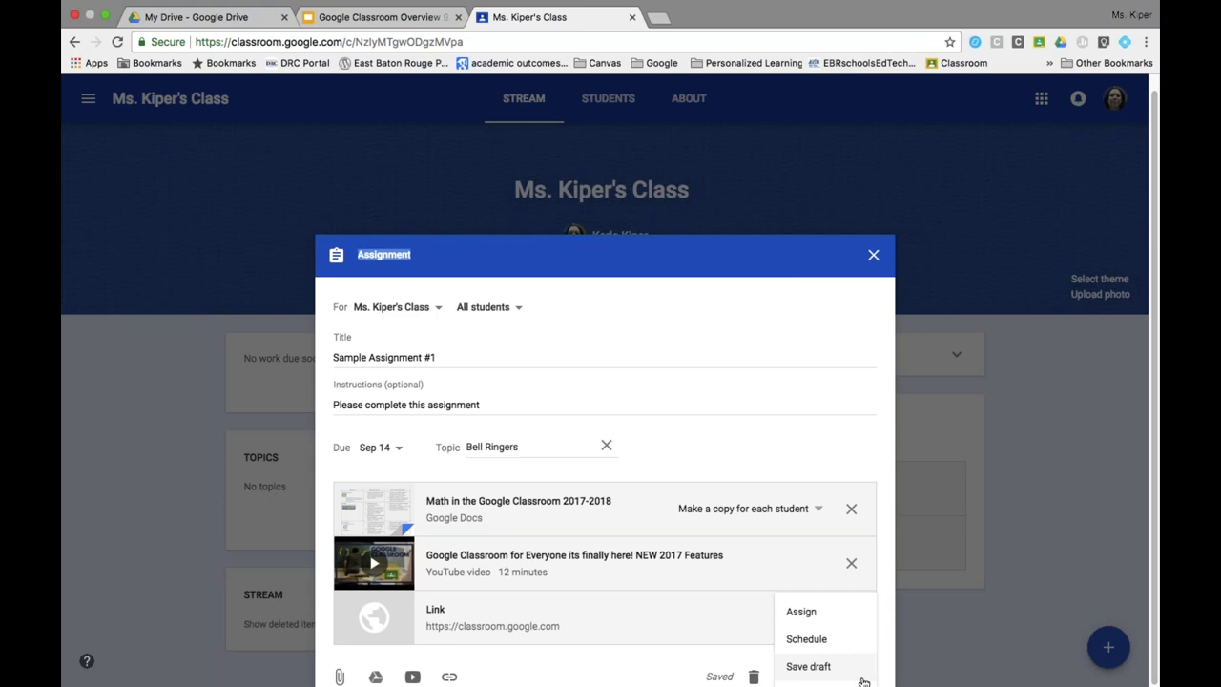
pyautogui.click(812, 640)
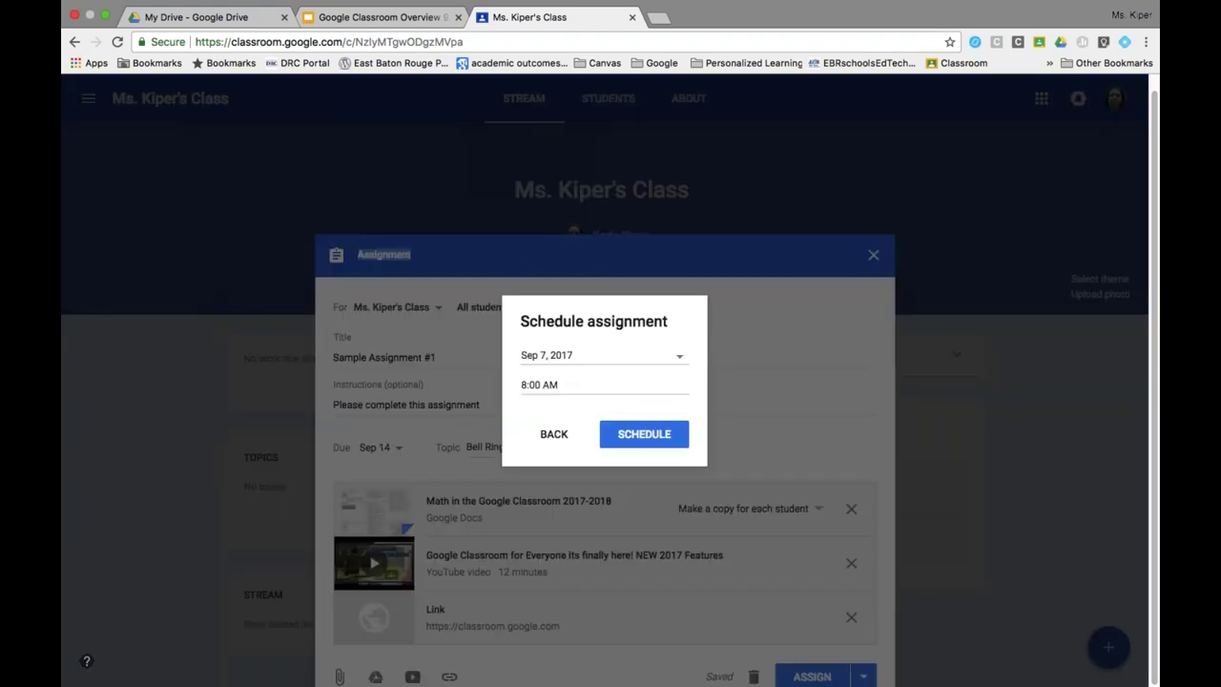
pyautogui.click(672, 356)
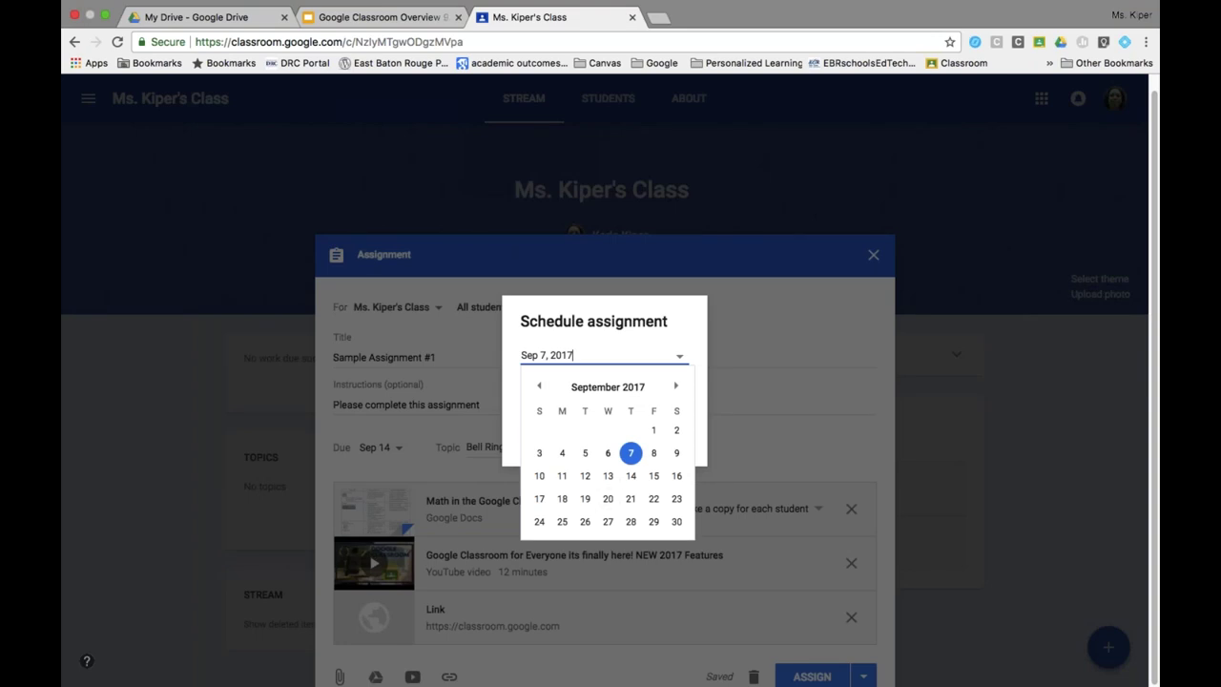
pyautogui.press('Return')
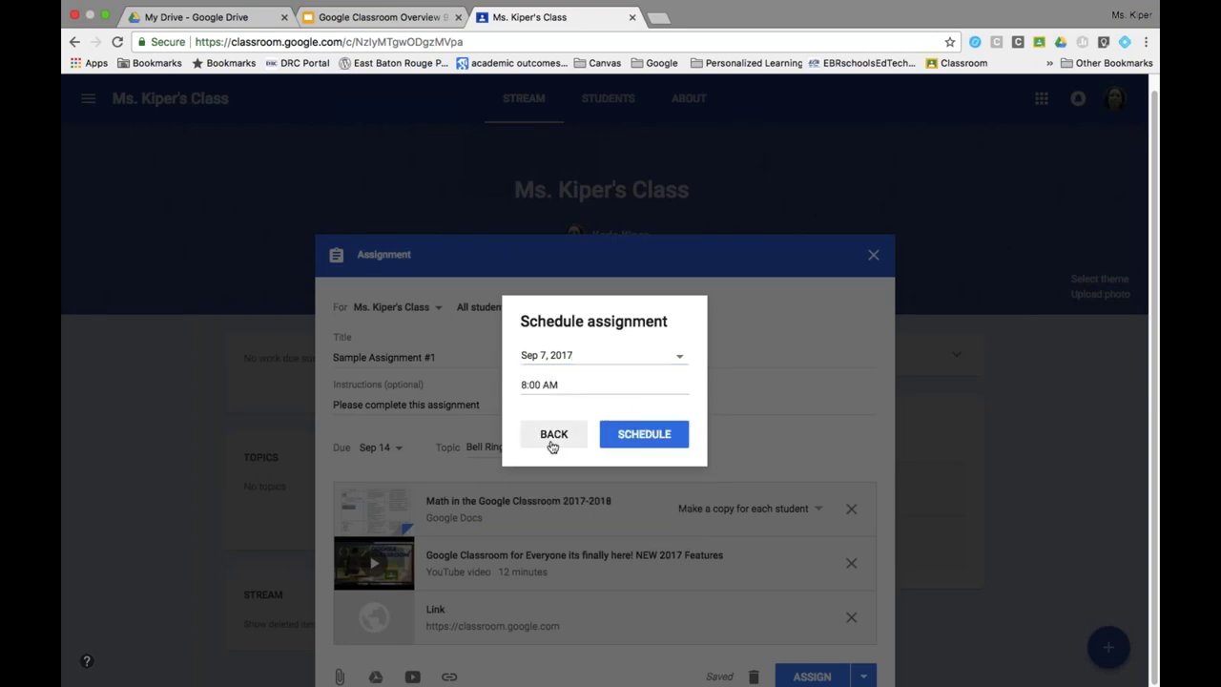
pyautogui.click(550, 438)
pyautogui.click(866, 678)
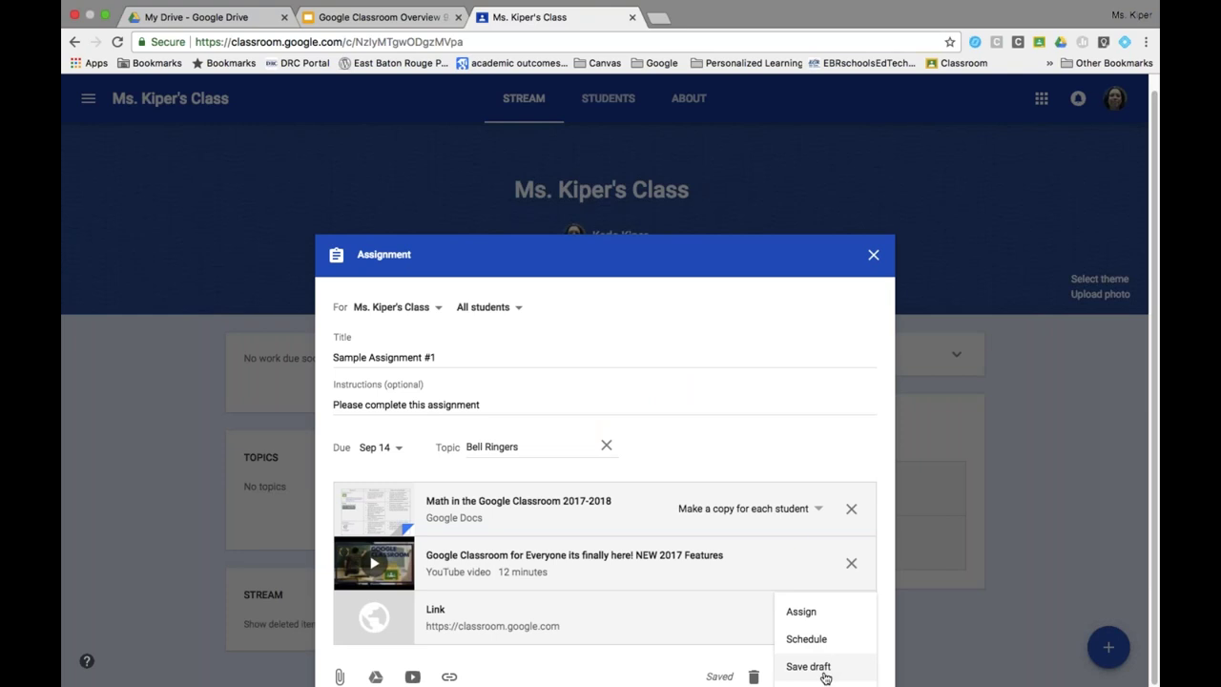
pyautogui.click(820, 616)
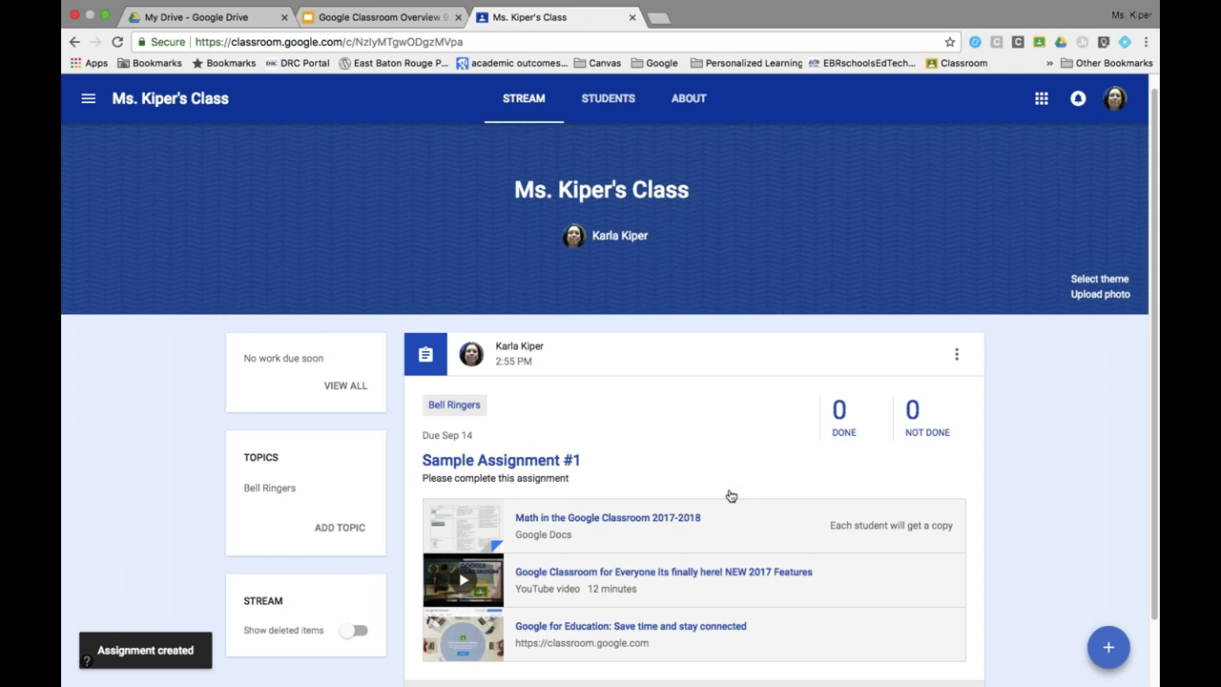
pyautogui.scroll(-1, 670, 416)
pyautogui.scroll(-3, 670, 416)
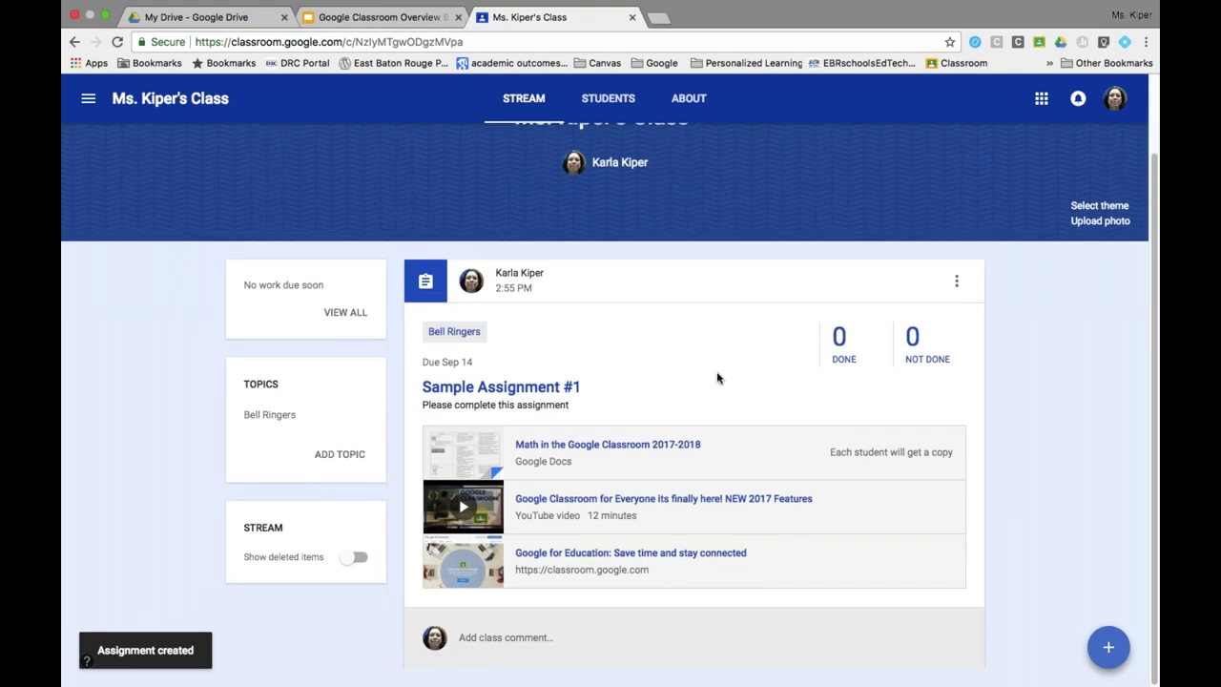
pyautogui.scroll(1, 791, 396)
pyautogui.scroll(2, 792, 396)
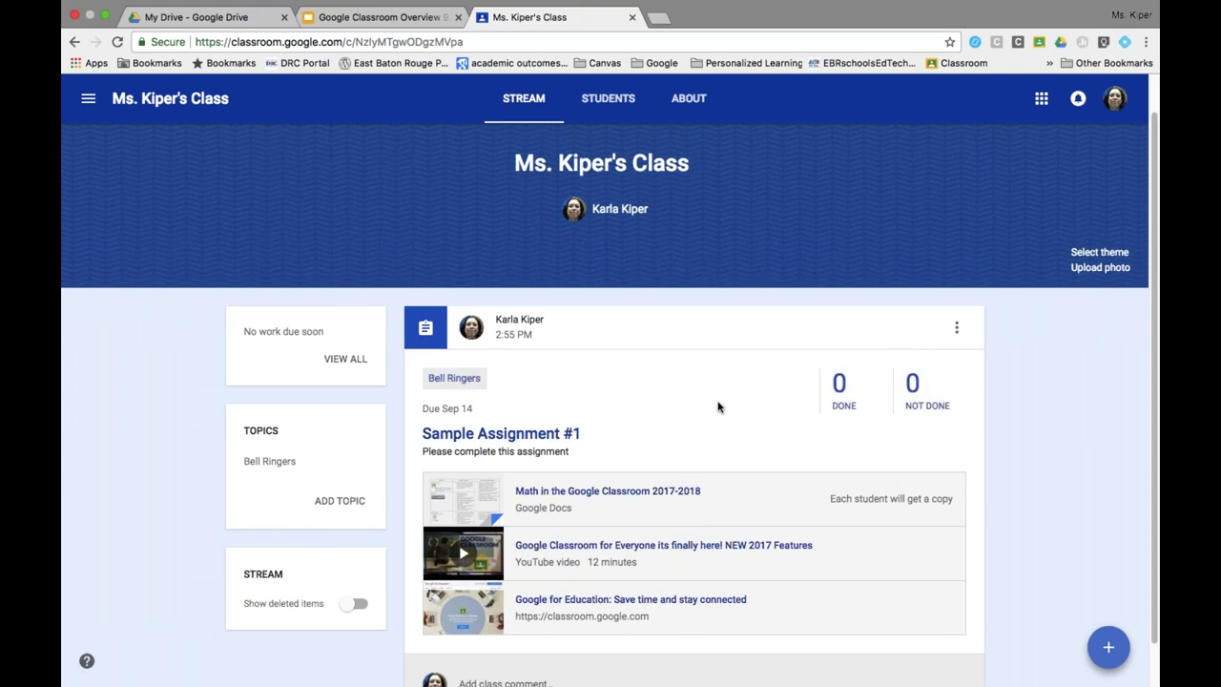
pyautogui.scroll(-1, 718, 407)
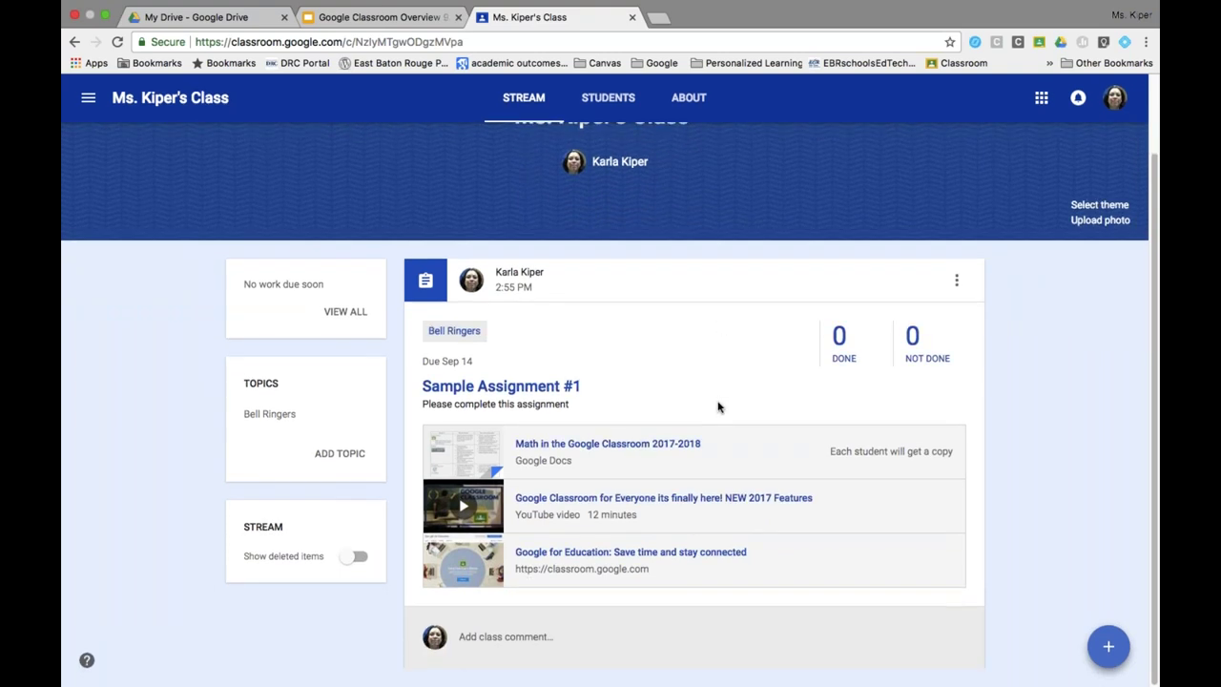
pyautogui.scroll(2, 718, 408)
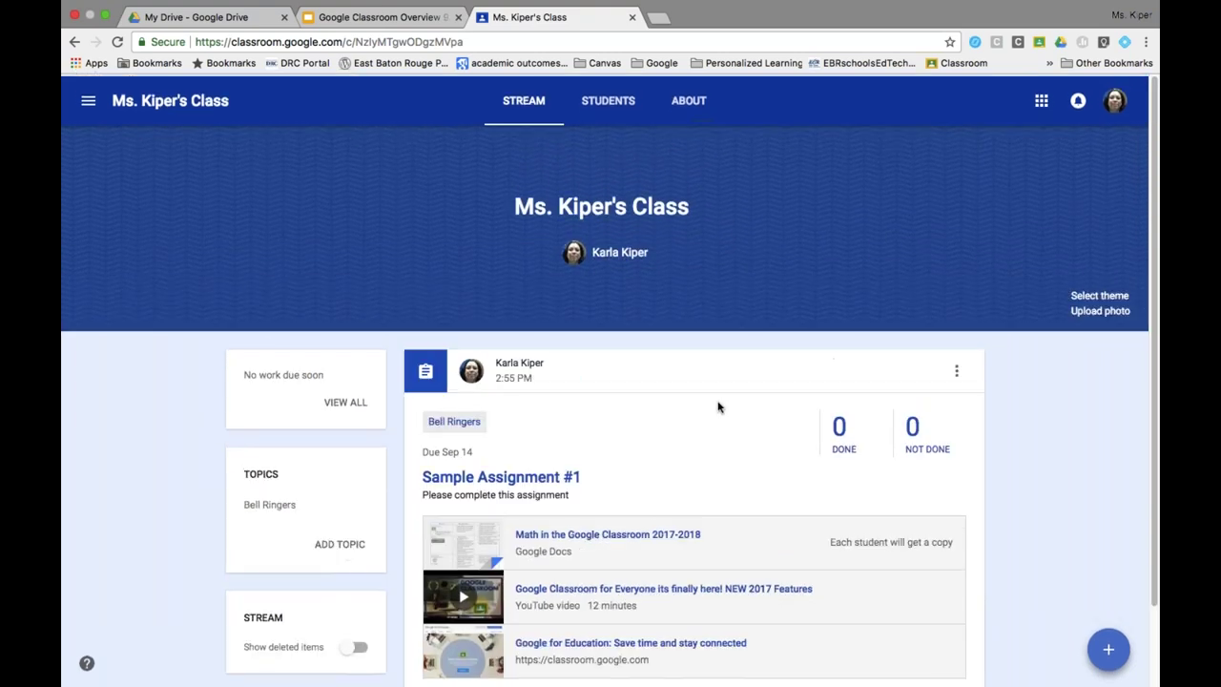
pyautogui.click(957, 372)
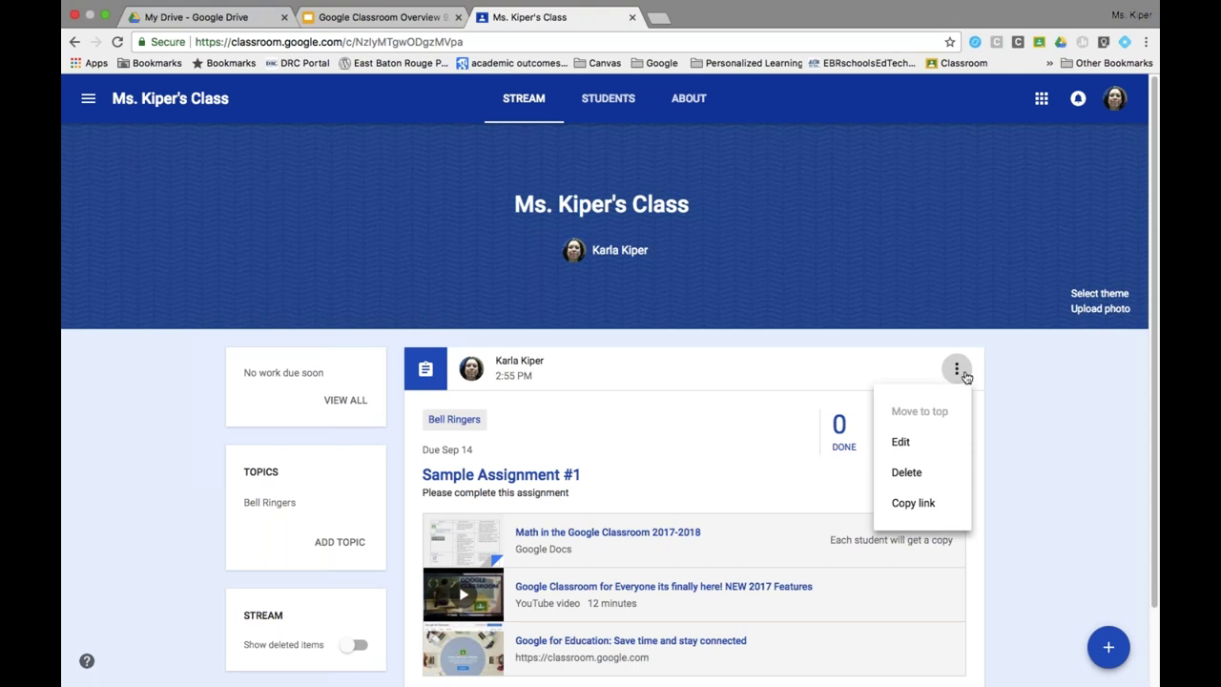
pyautogui.click(908, 446)
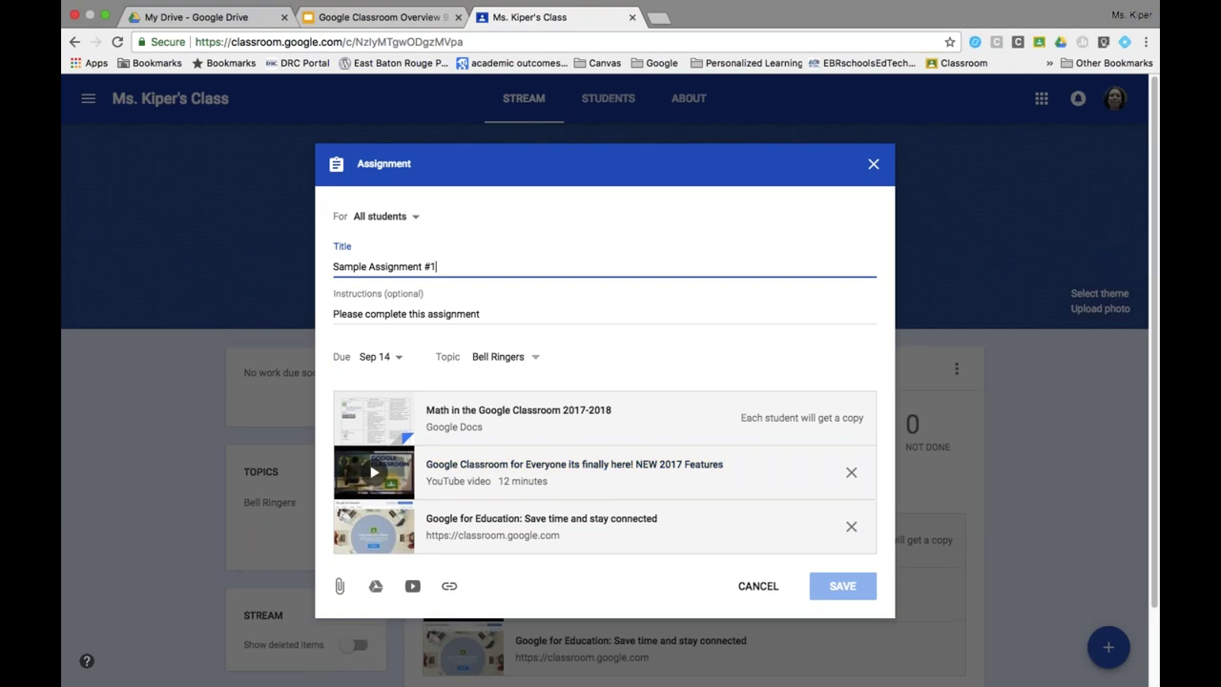
pyautogui.click(873, 164)
pyautogui.click(956, 370)
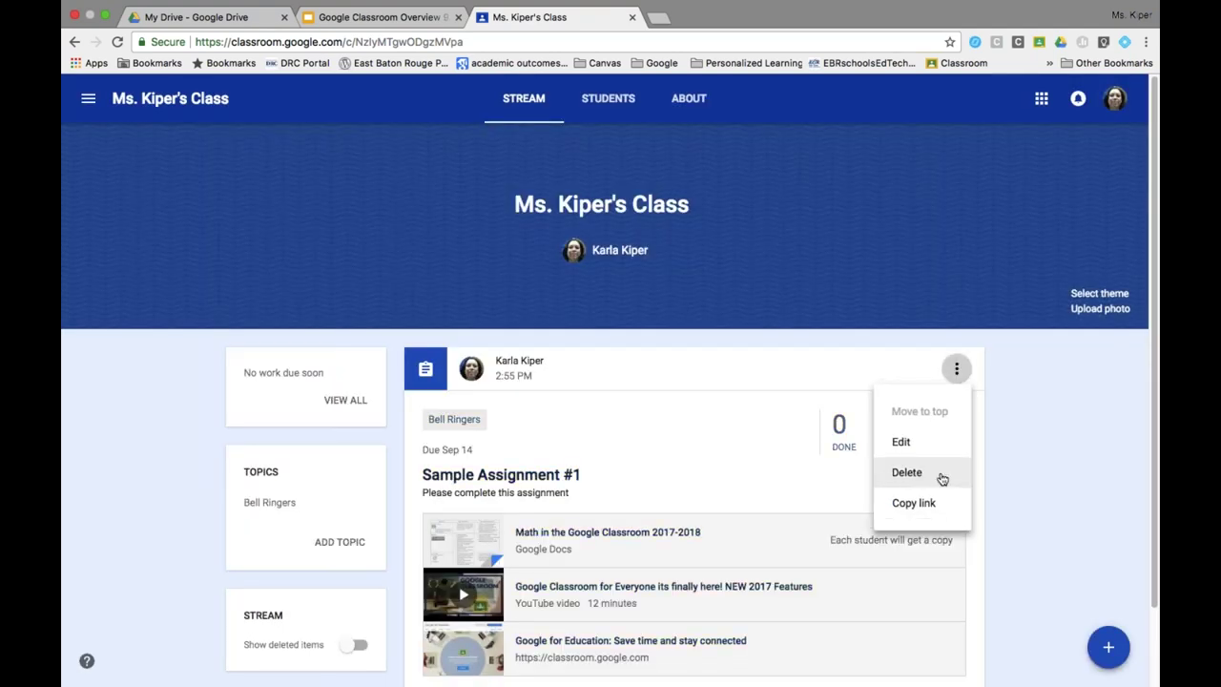
pyautogui.click(1018, 466)
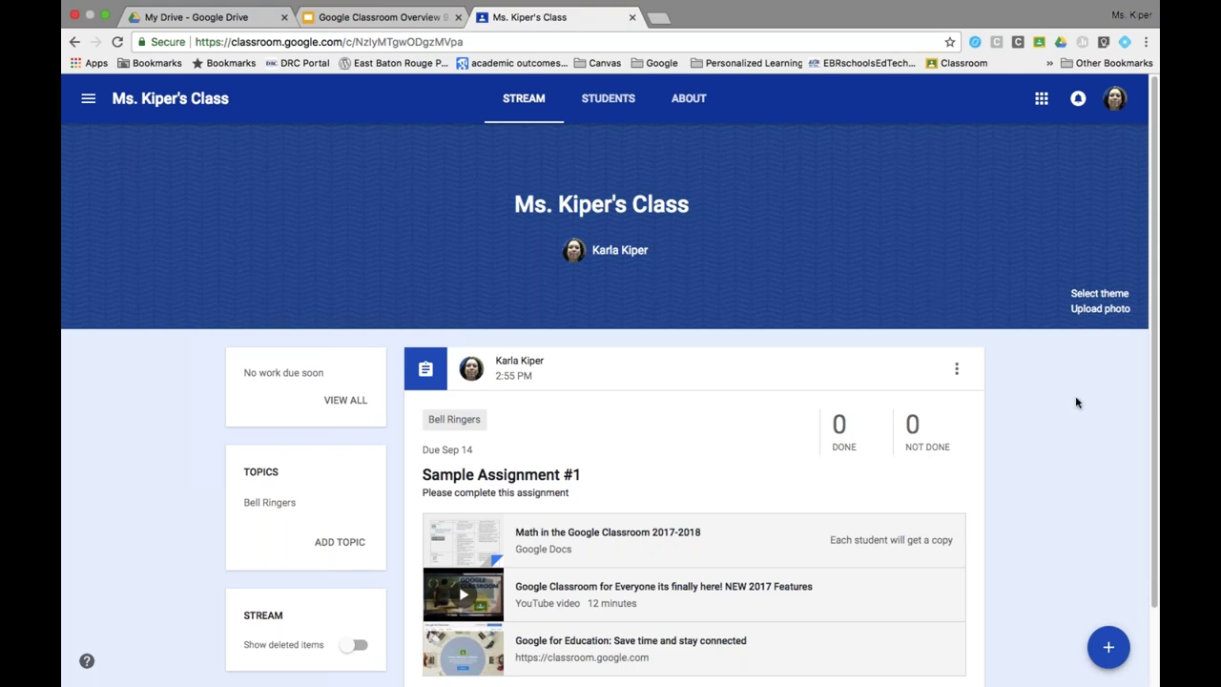
pyautogui.scroll(-2, 1158, 472)
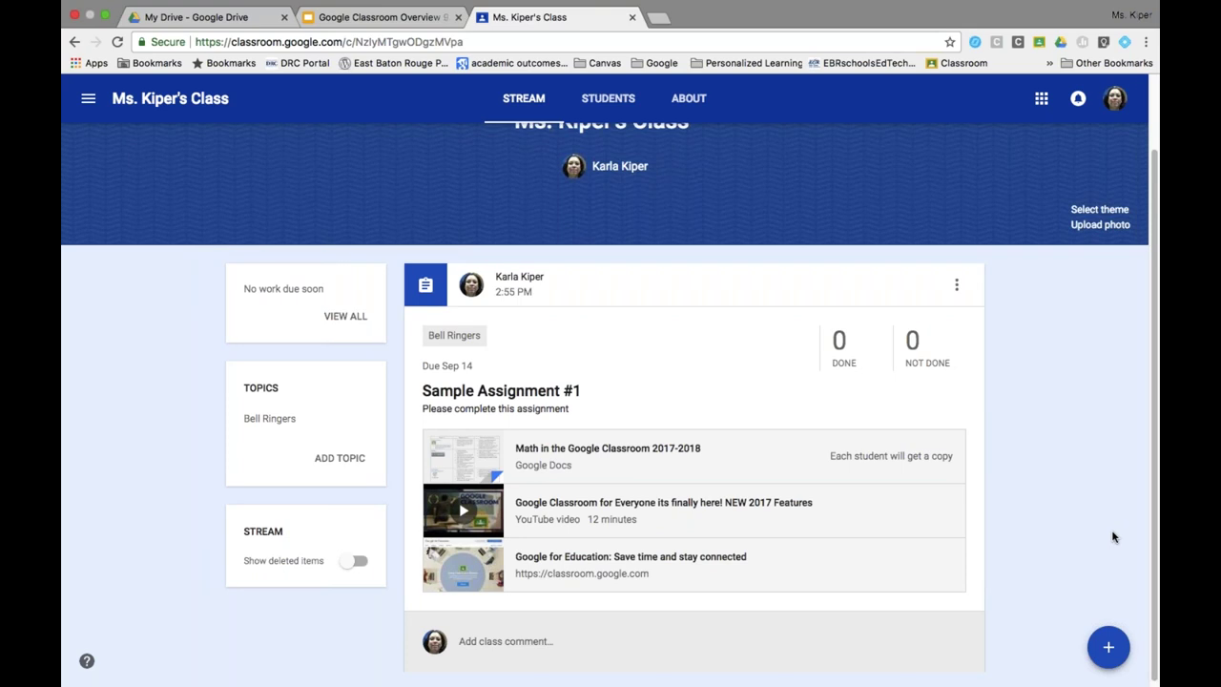
# Create and post a class announcement reading 'No Club Meeting on Friday'.
pyautogui.click(1108, 647)
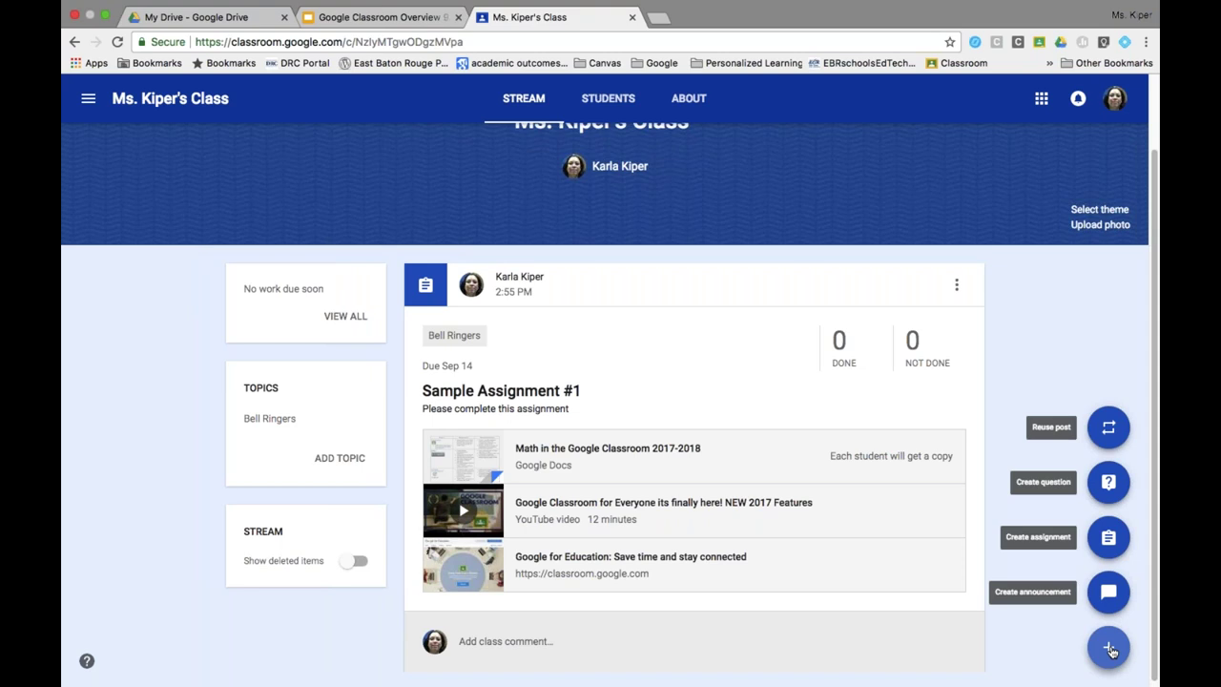
pyautogui.click(1109, 593)
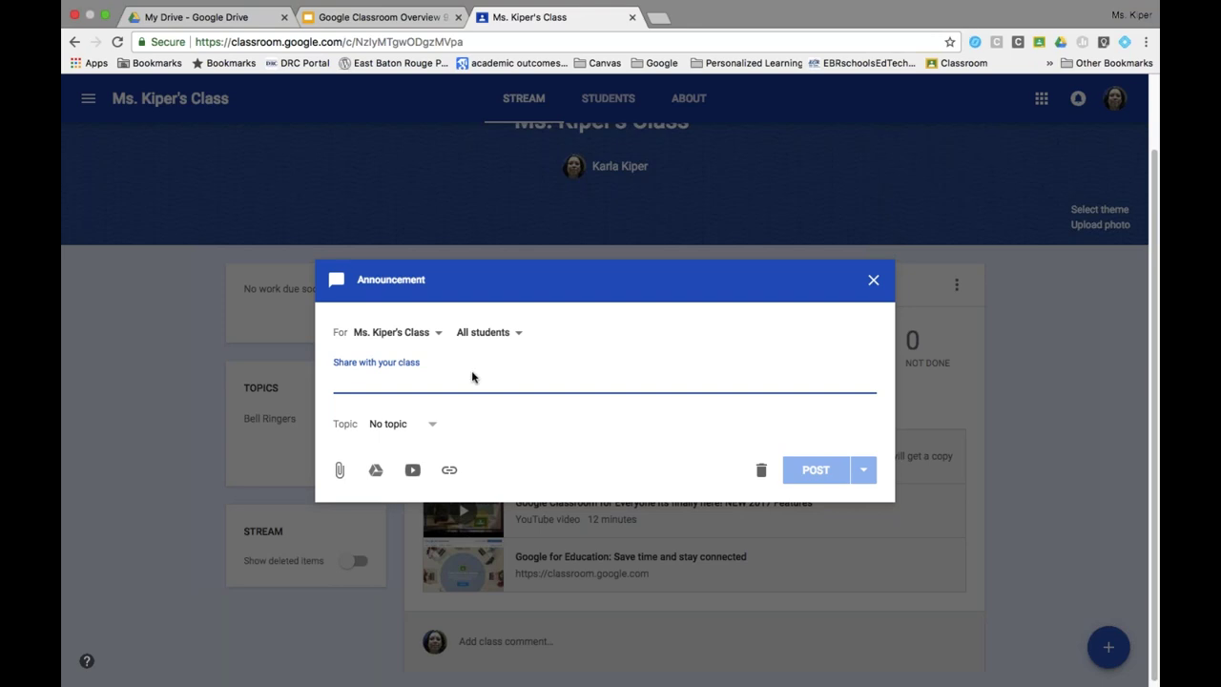
pyautogui.write('No ')
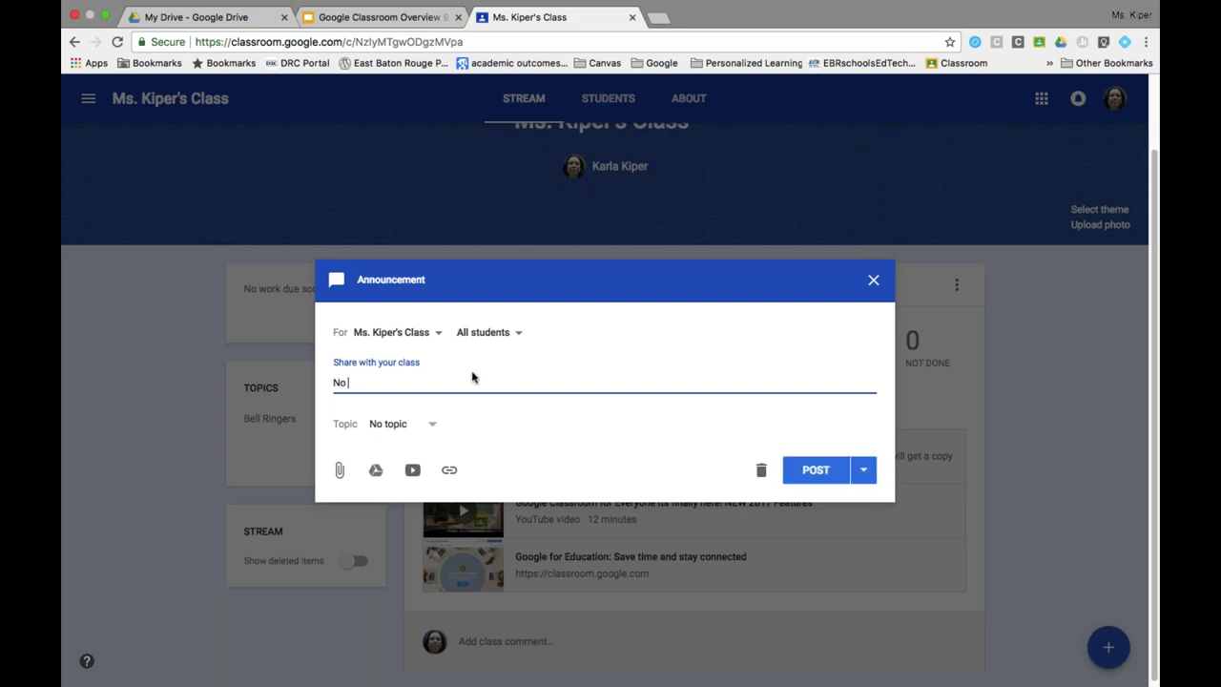
pyautogui.write('Club Meeting on Fridat')
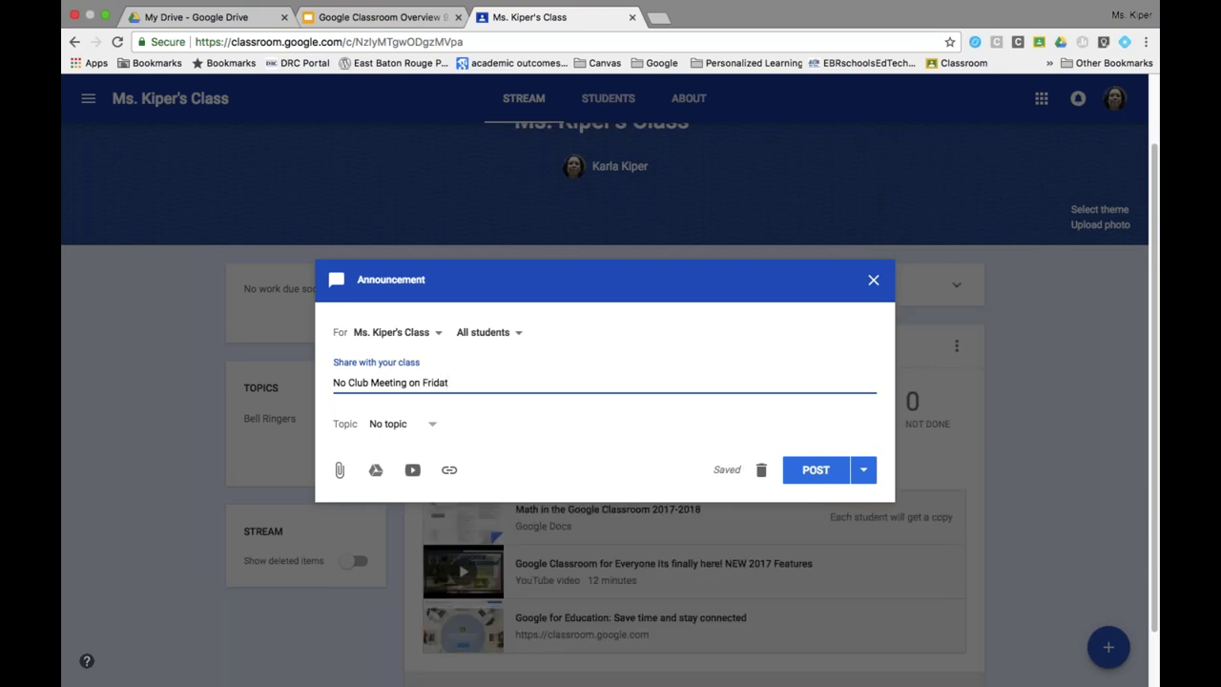
pyautogui.press('BackSpace')
pyautogui.write('y')
pyautogui.click(816, 477)
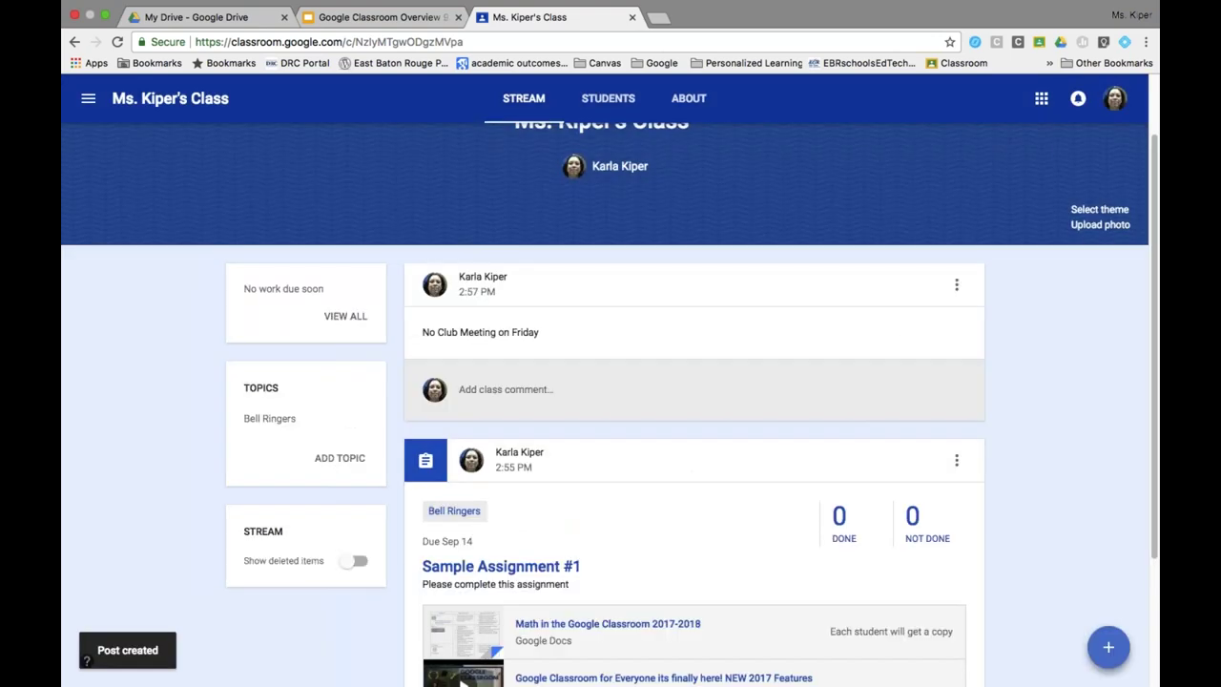
# Use Move to top on the Sample Assignment #1 post.
pyautogui.scroll(-1, 611, 401)
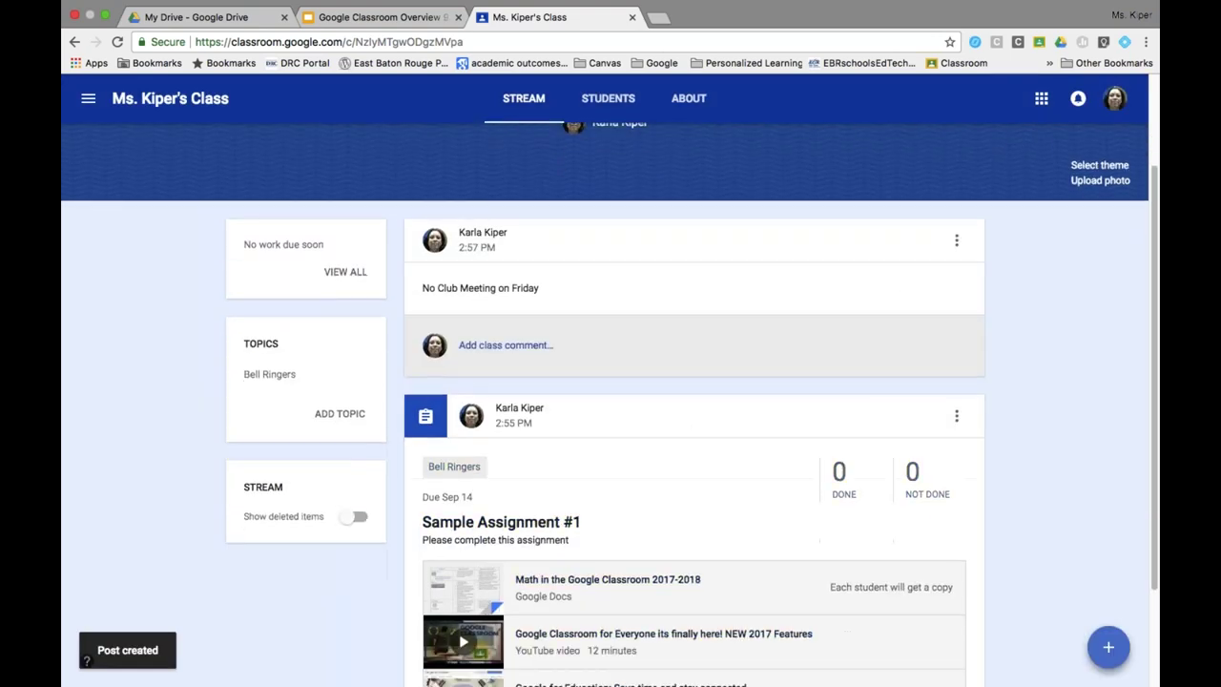
pyautogui.scroll(2, 801, 320)
pyautogui.moveTo(1108, 647)
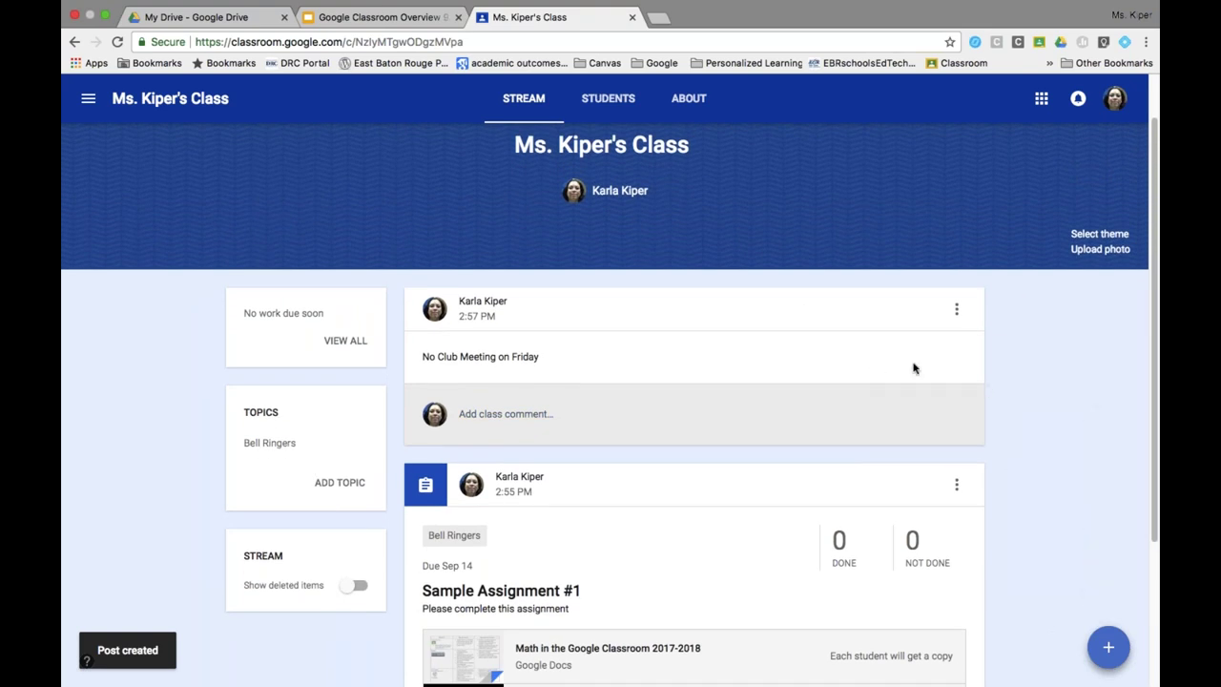
pyautogui.click(957, 487)
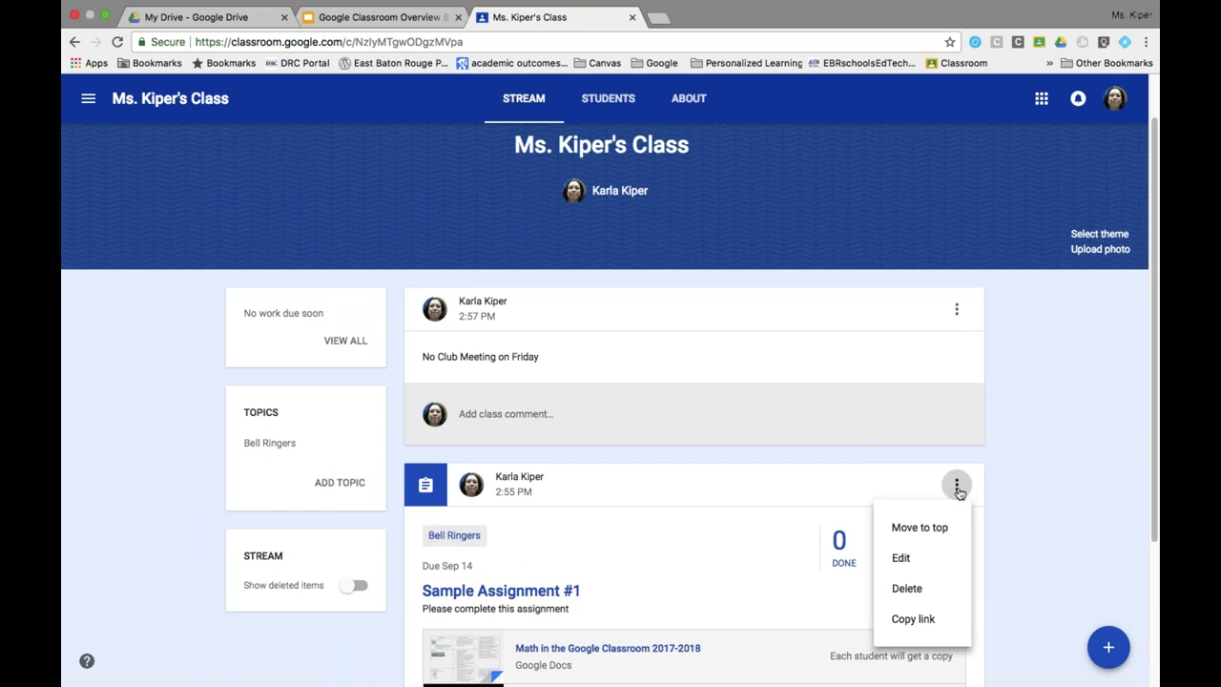
pyautogui.click(938, 536)
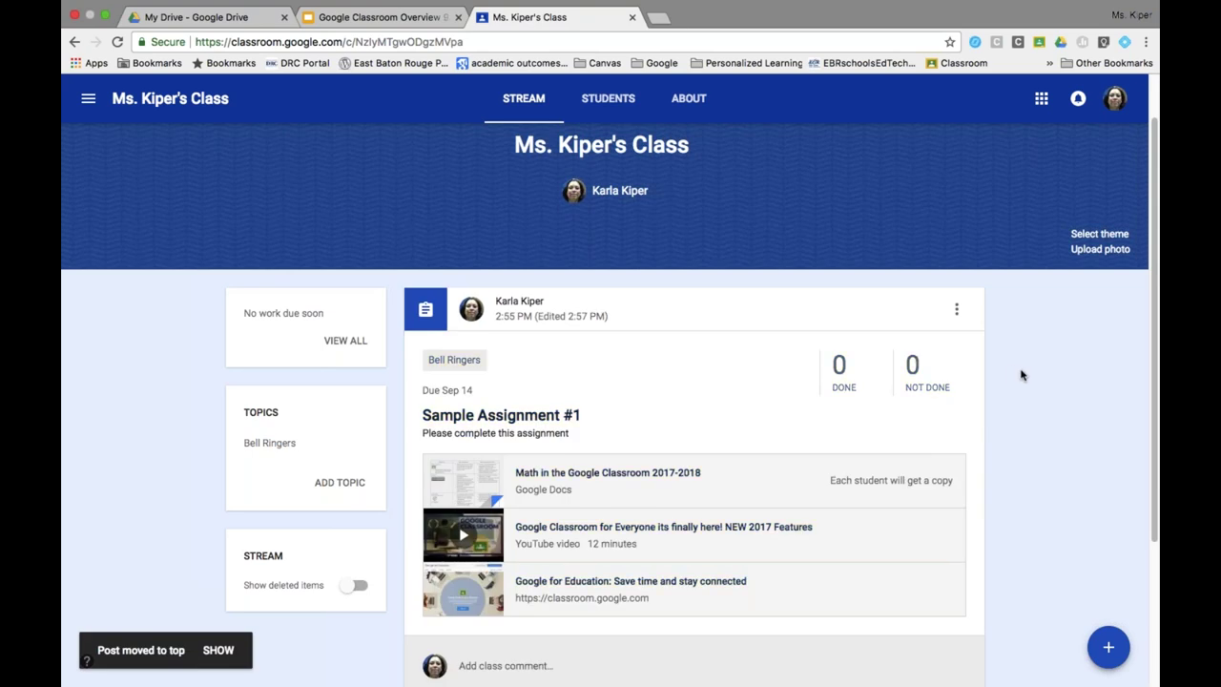
pyautogui.scroll(-3, 1040, 381)
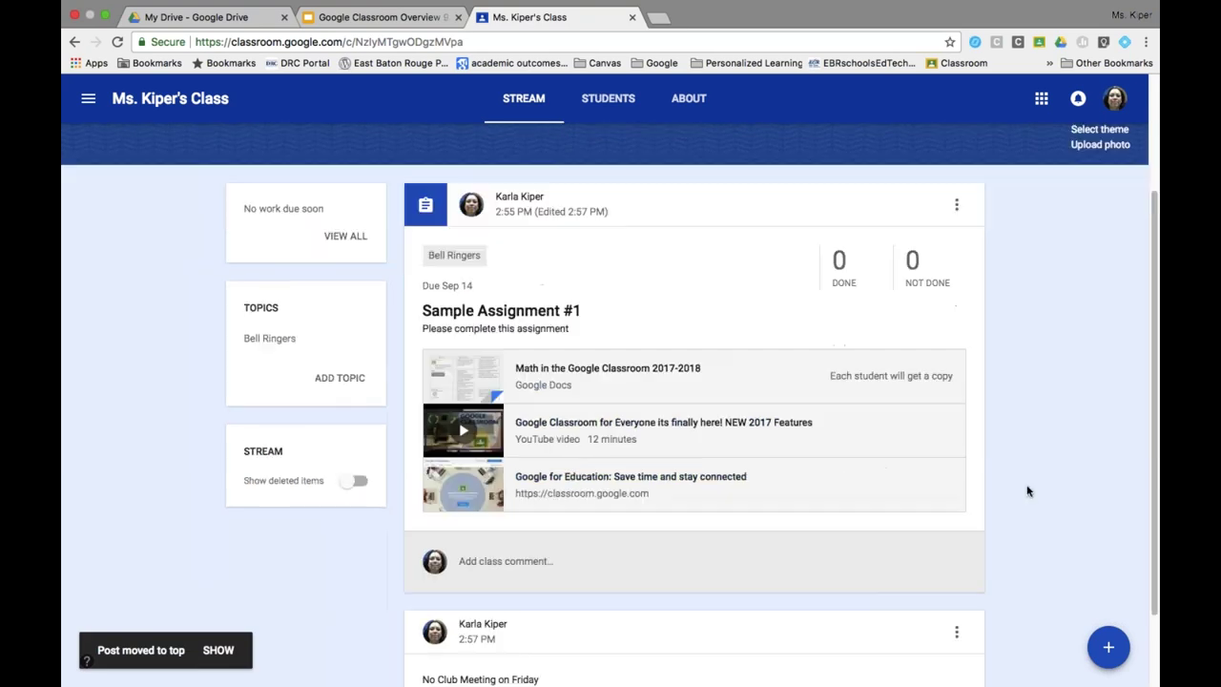
pyautogui.moveTo(1109, 652)
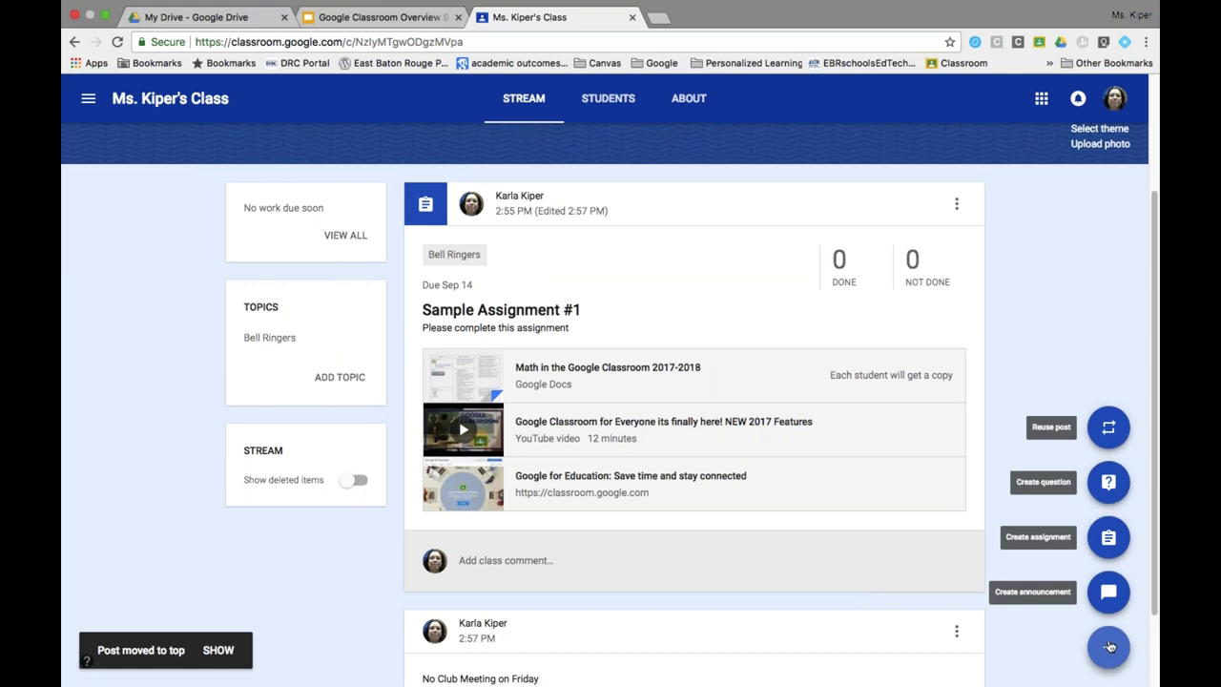
# Start a new question reading 'What do you remember most about today's lesson?'.
pyautogui.click(1109, 483)
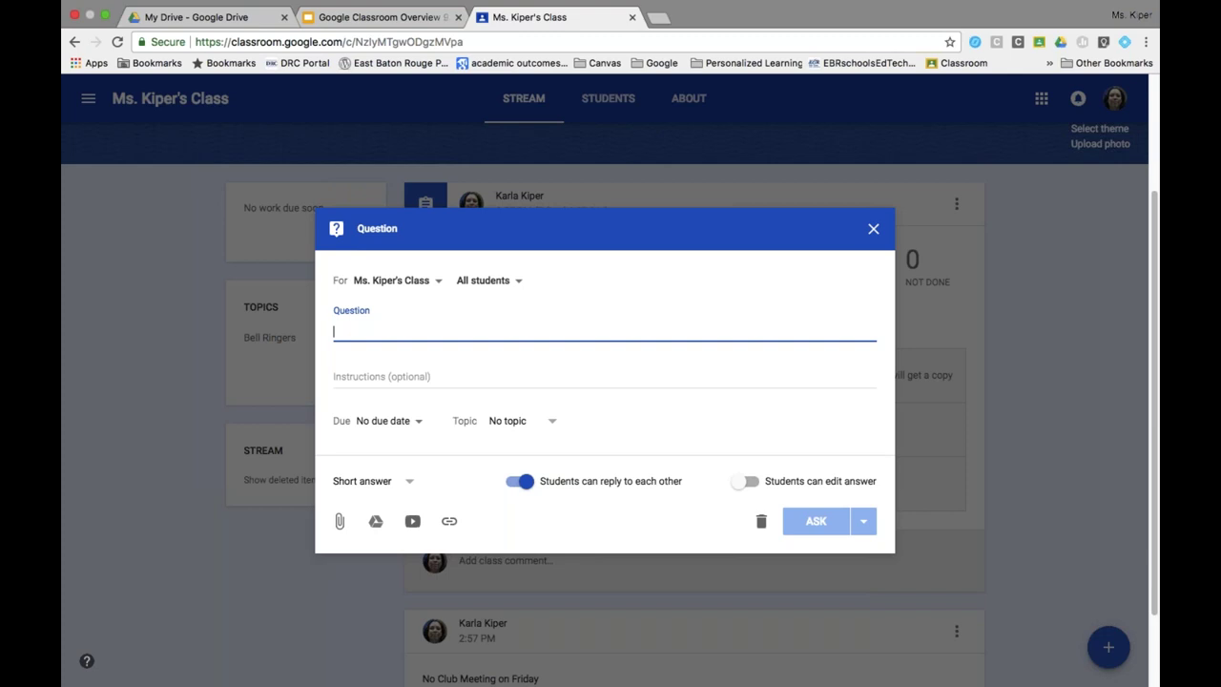
pyautogui.write('What ')
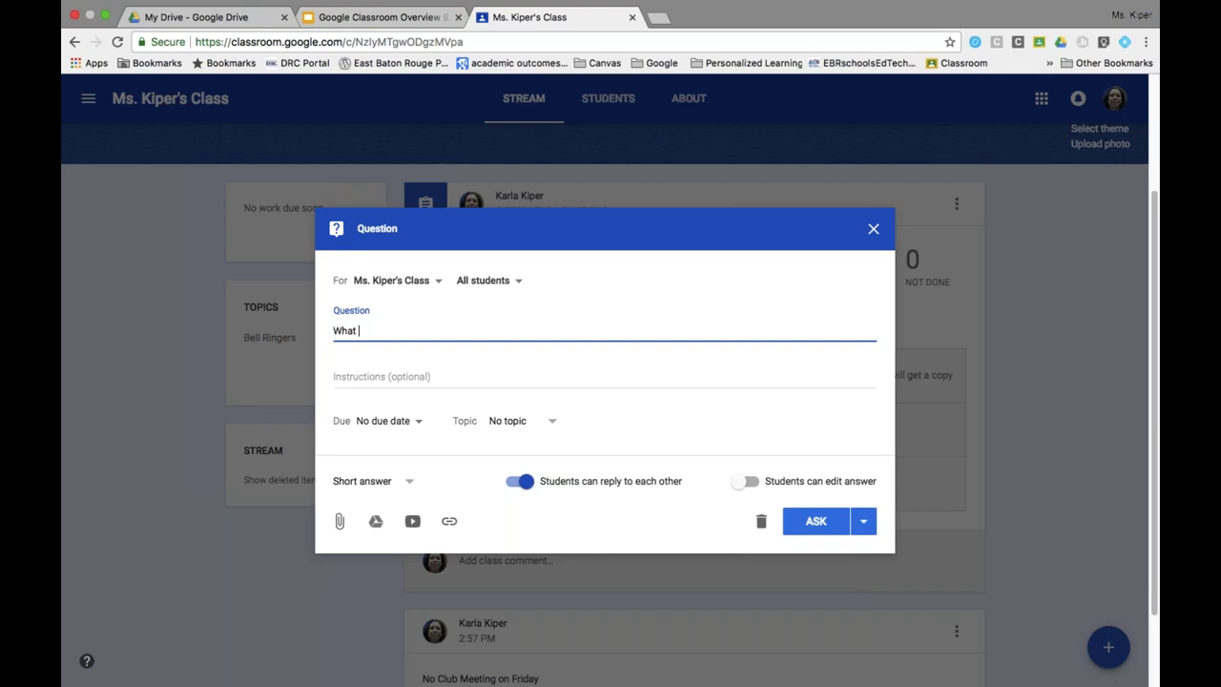
pyautogui.write('do you remember most abo')
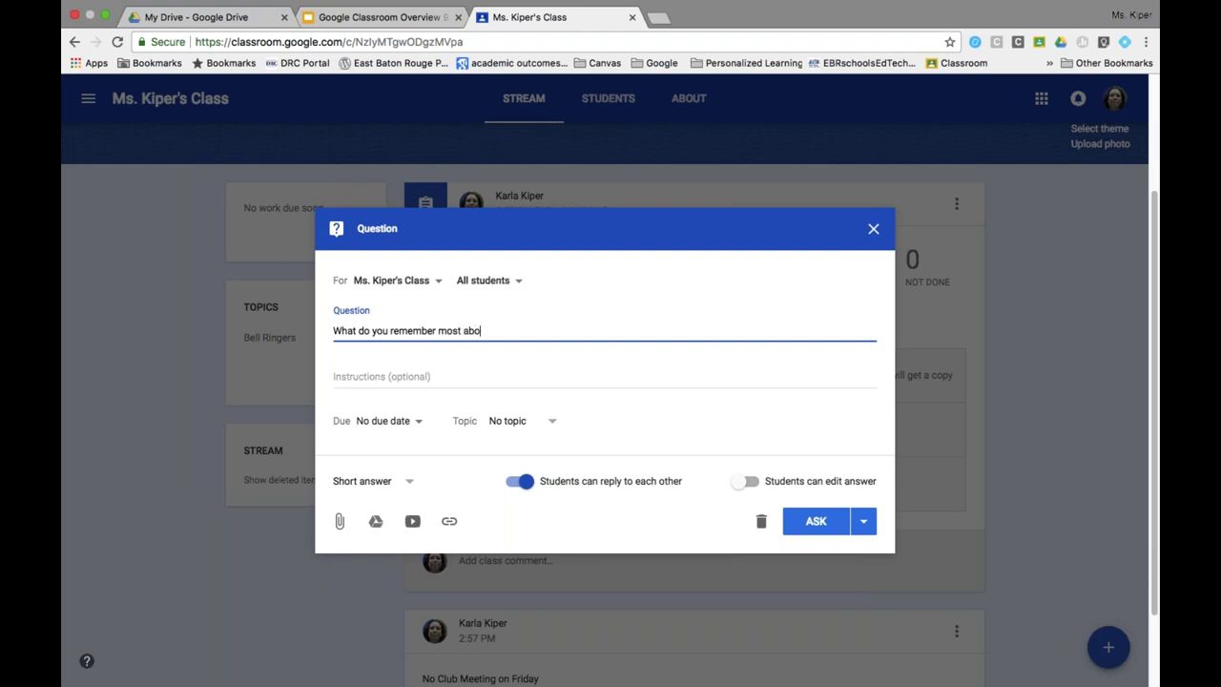
pyautogui.write("ut today's less")
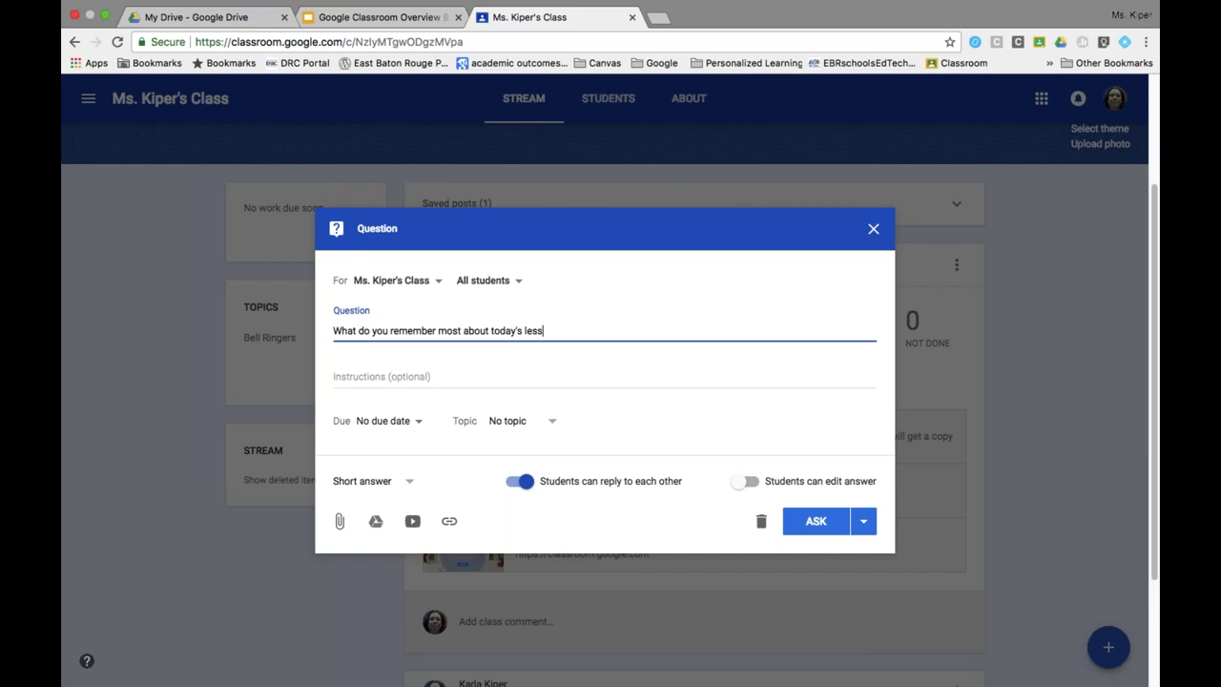
pyautogui.write('on?')
# Set the question's due date to Sep 8 at 11:59 PM.
pyautogui.click(420, 422)
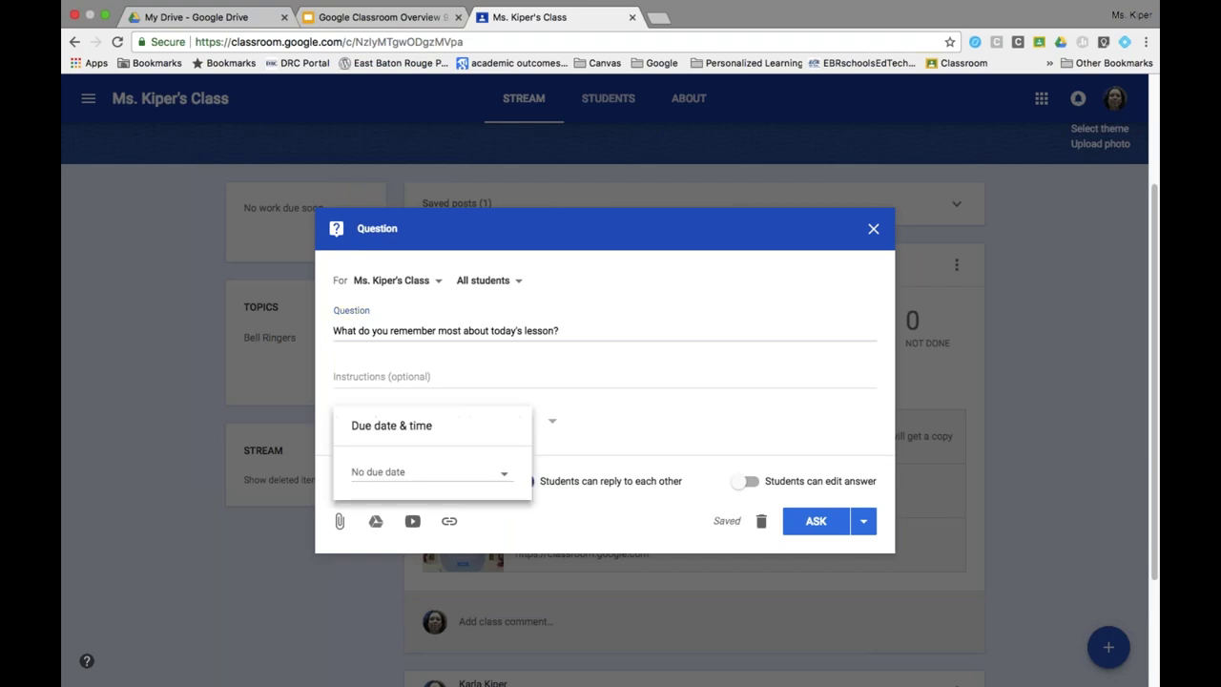
pyautogui.click(429, 472)
pyautogui.click(485, 571)
pyautogui.click(508, 503)
pyautogui.click(582, 515)
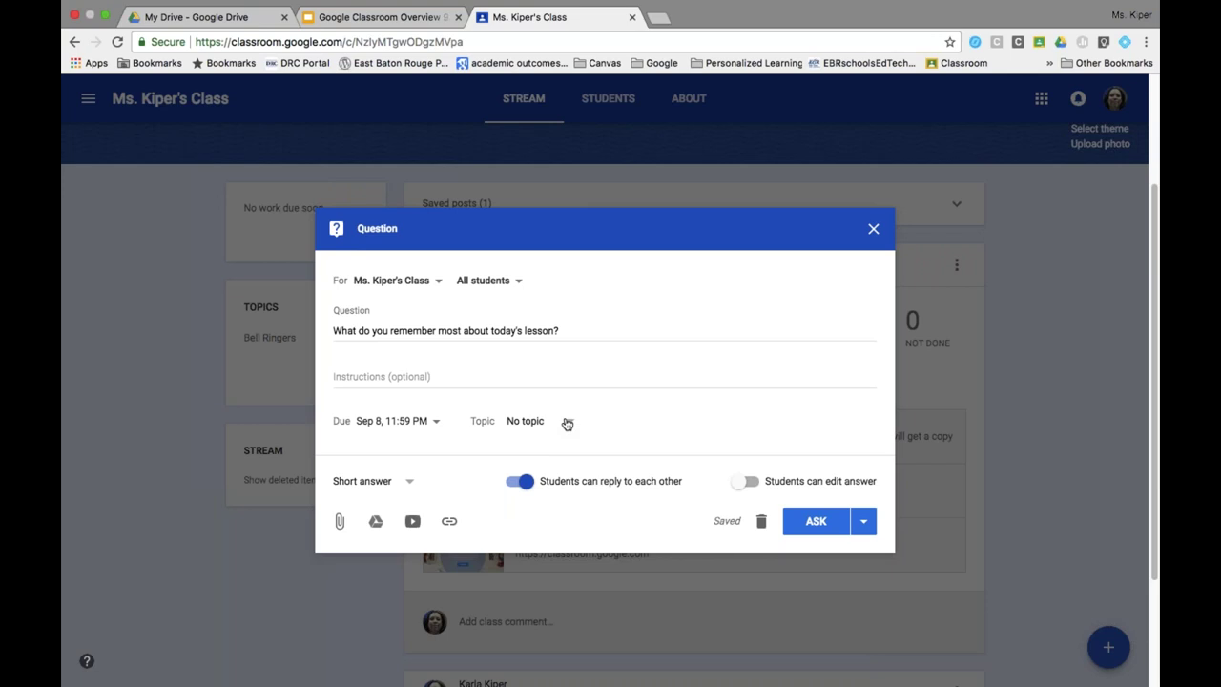
# Keep Short answer, allow students to edit answers, and ask the question now.
pyautogui.click(412, 485)
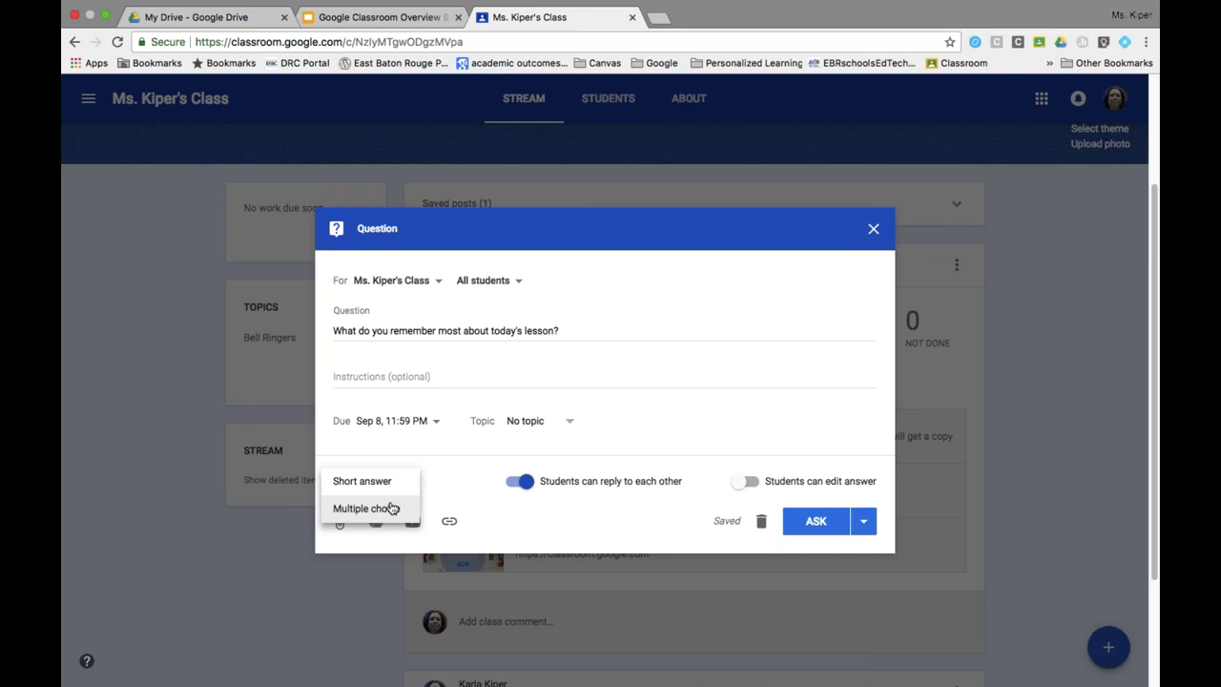
pyautogui.click(520, 521)
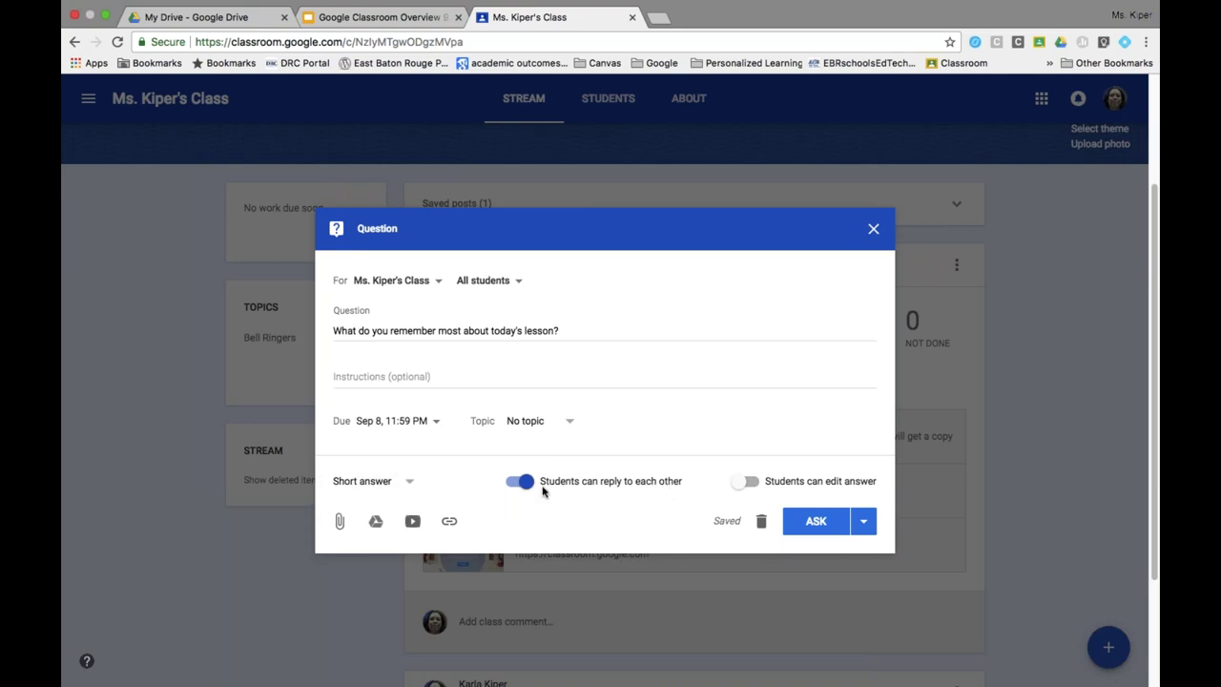
pyautogui.click(527, 492)
pyautogui.click(526, 490)
pyautogui.click(747, 486)
pyautogui.click(748, 486)
pyautogui.click(748, 487)
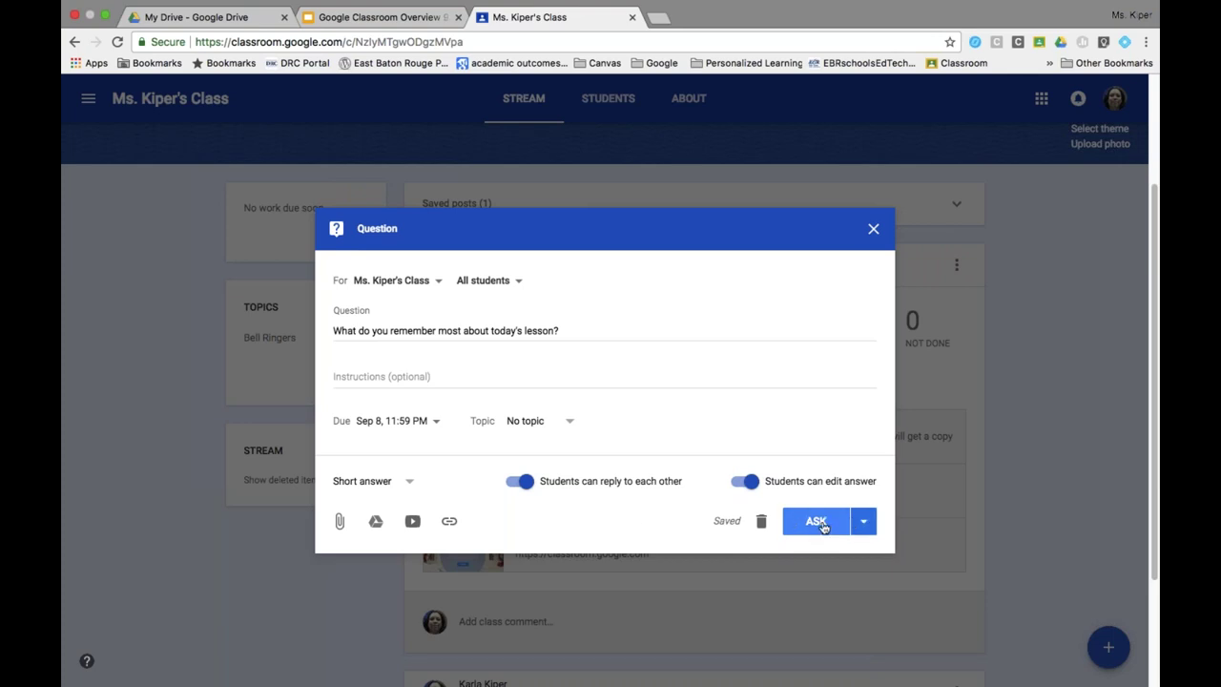
pyautogui.click(862, 523)
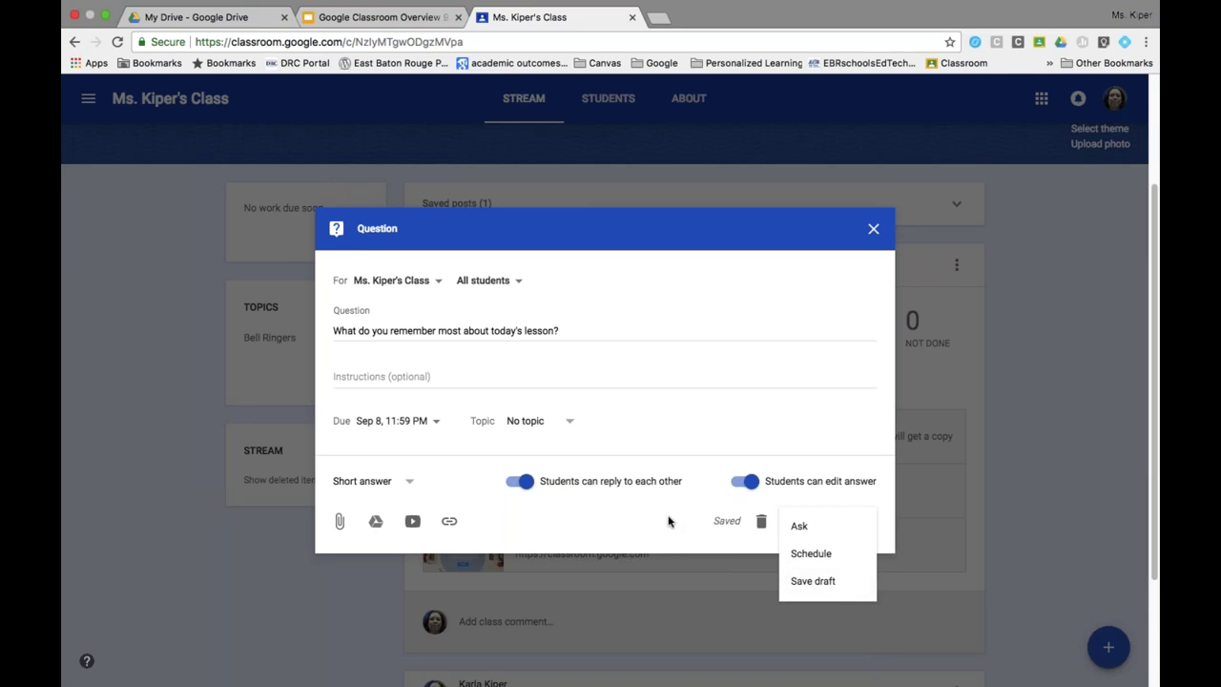
pyautogui.click(799, 526)
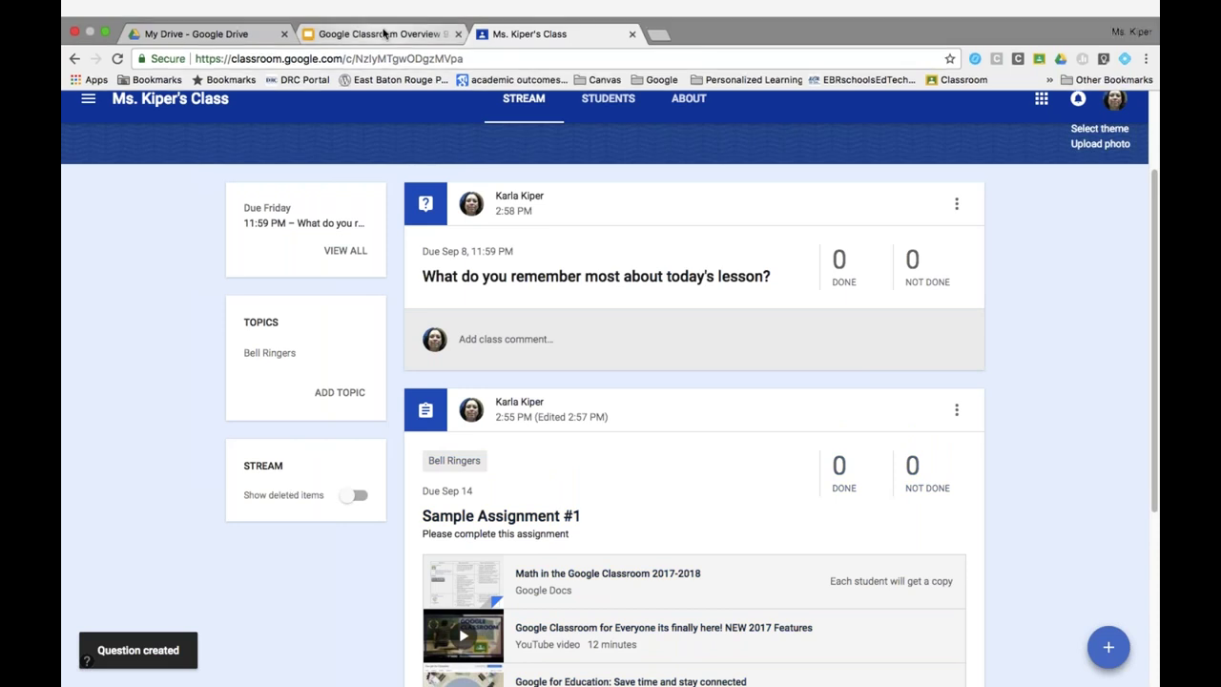
# Switch to the overview presentation and go to slide 36, 'Want to Learn More?'.
pyautogui.click(384, 34)
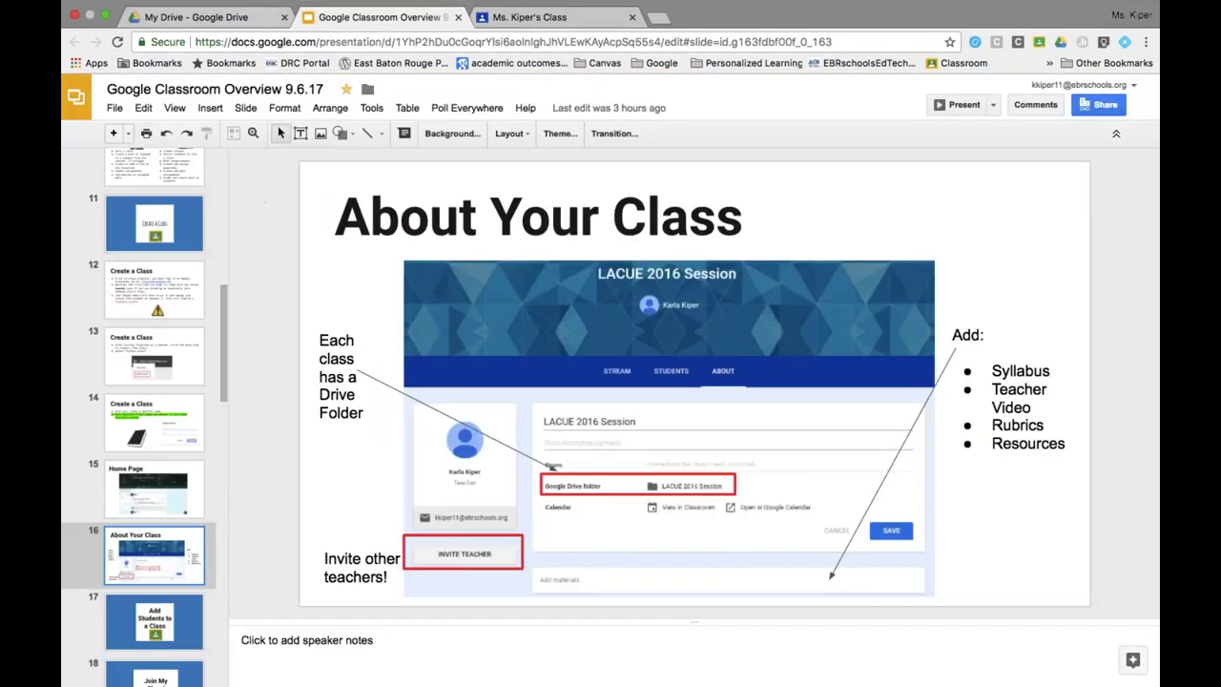
pyautogui.press('Down')
pyautogui.scroll(-8, 179, 571)
pyautogui.scroll(-6, 179, 570)
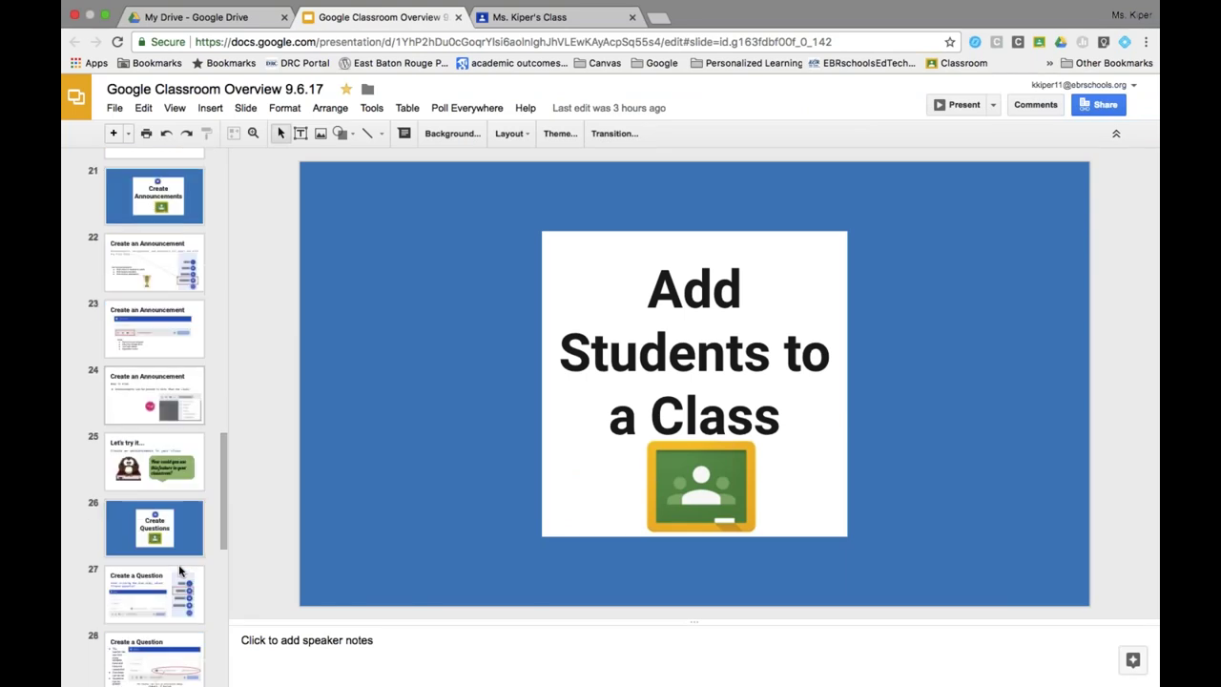
pyautogui.scroll(-4, 178, 570)
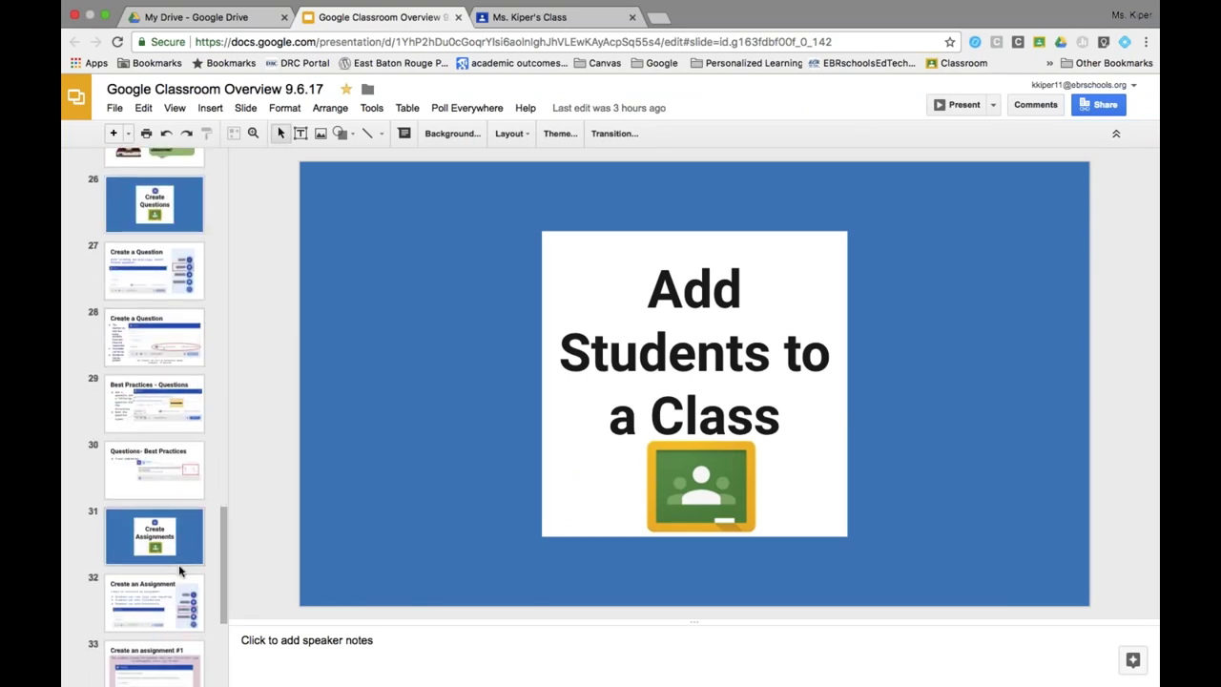
pyautogui.scroll(-2, 179, 571)
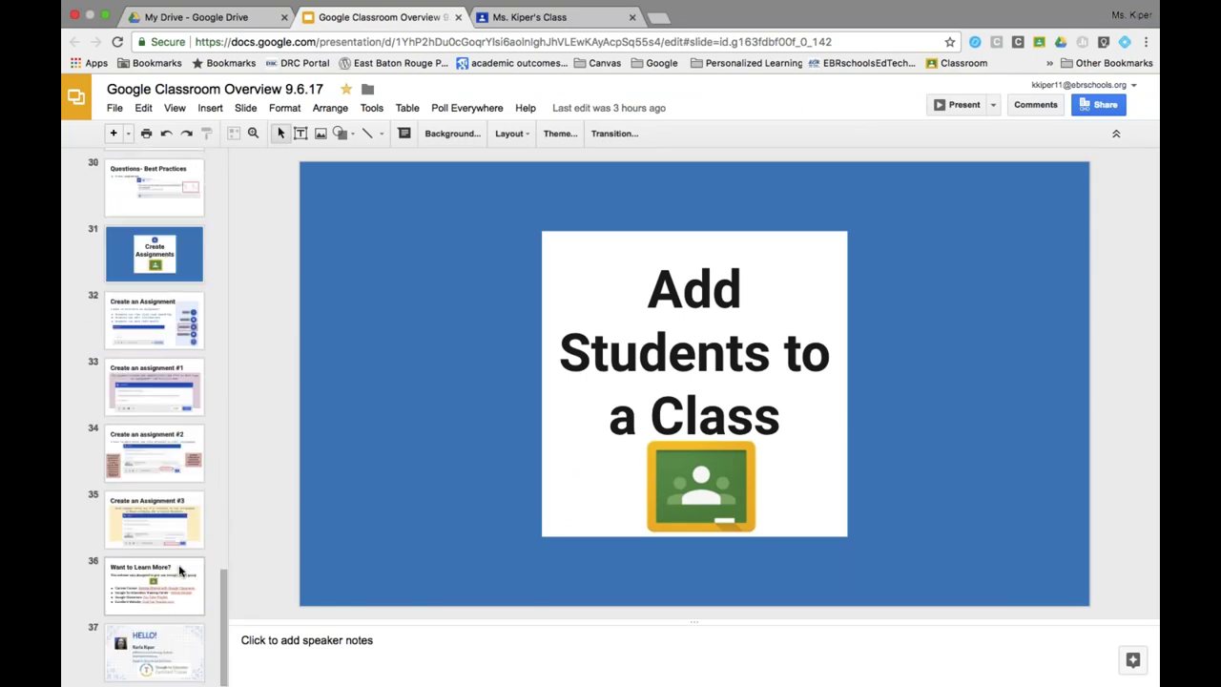
pyautogui.click(176, 583)
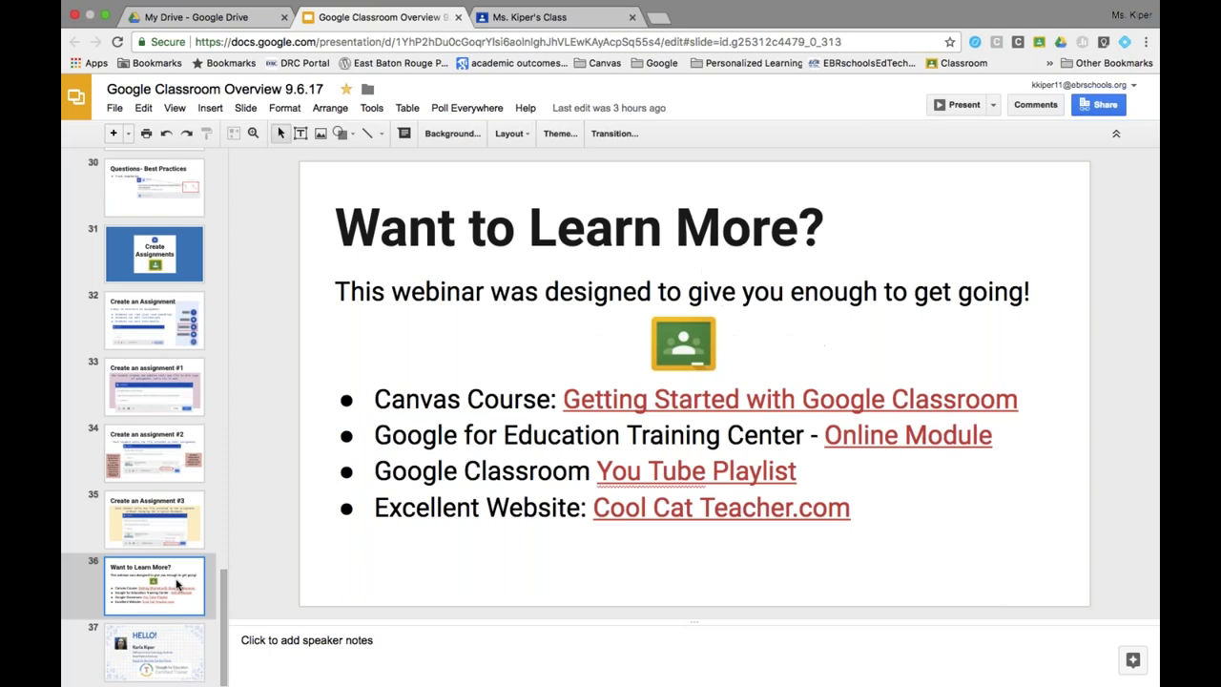